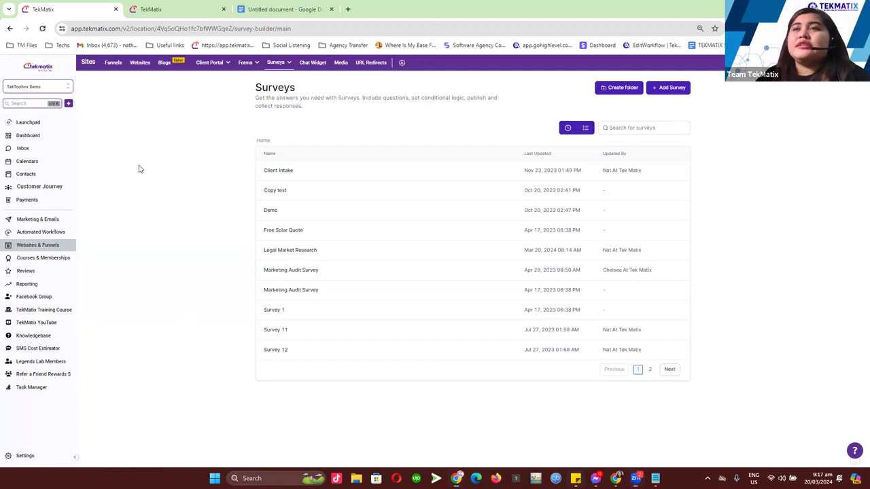
Step: View the forms list, the forms Analyze page and the form Submissions page
{"action": "left_click", "coordinate": [243, 75]}
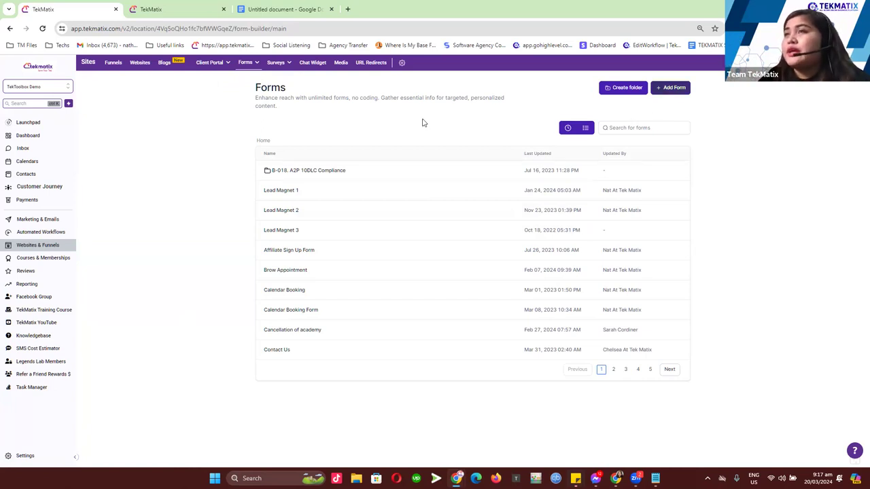
{"action": "mouse_move", "coordinate": [253, 70]}
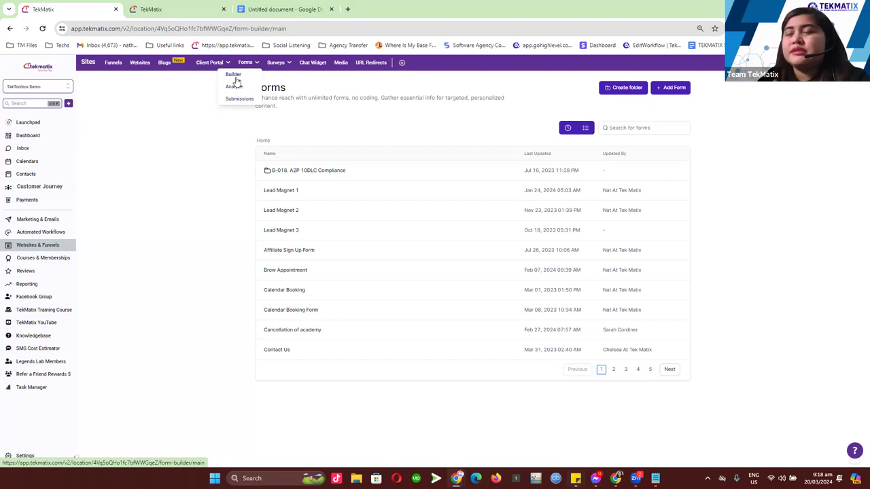
{"action": "left_click", "coordinate": [234, 87]}
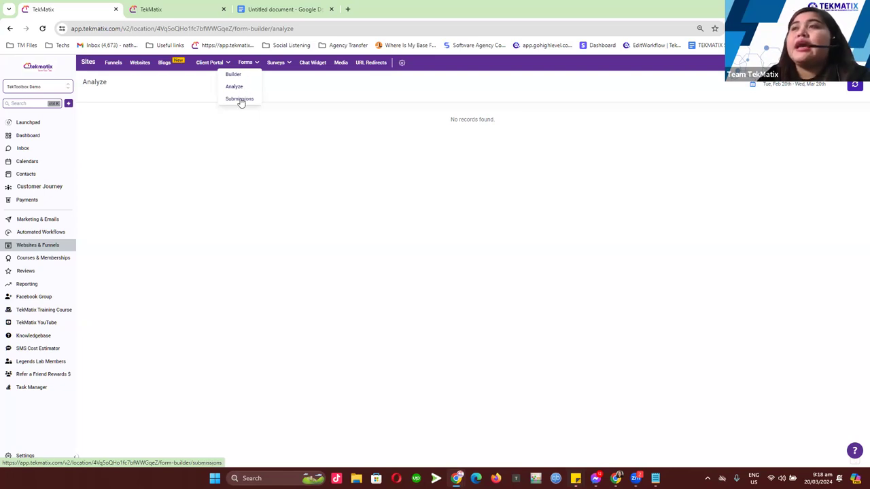
{"action": "left_click", "coordinate": [240, 99]}
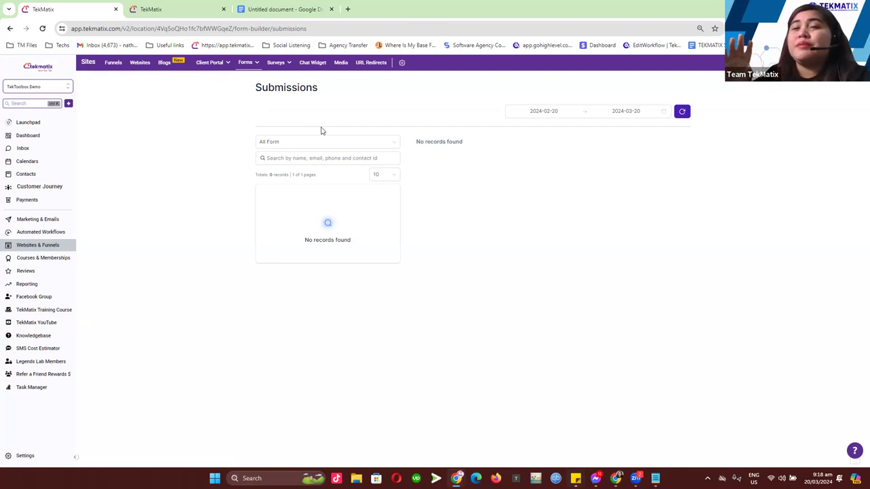
Step: Filter the form submissions by Linkedin Lead Form and this year's date range, 2024-01-01 to 2024-12-31
{"action": "left_click", "coordinate": [319, 142]}
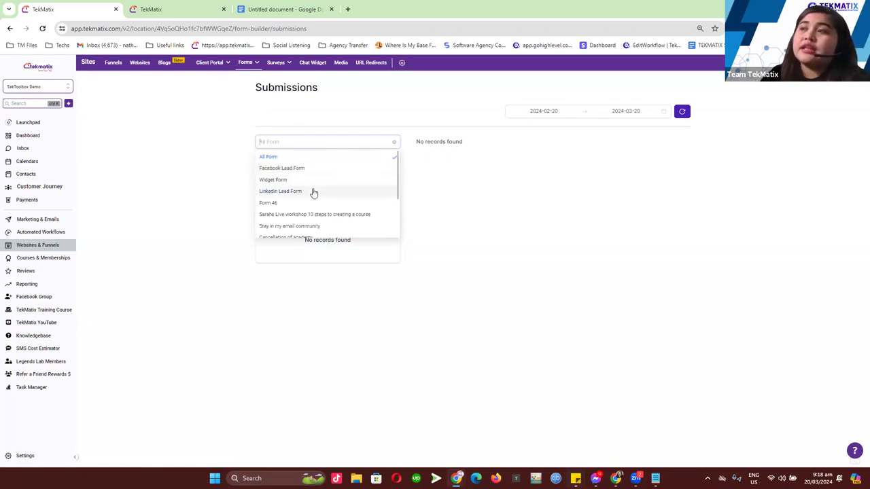
{"action": "left_click", "coordinate": [314, 193]}
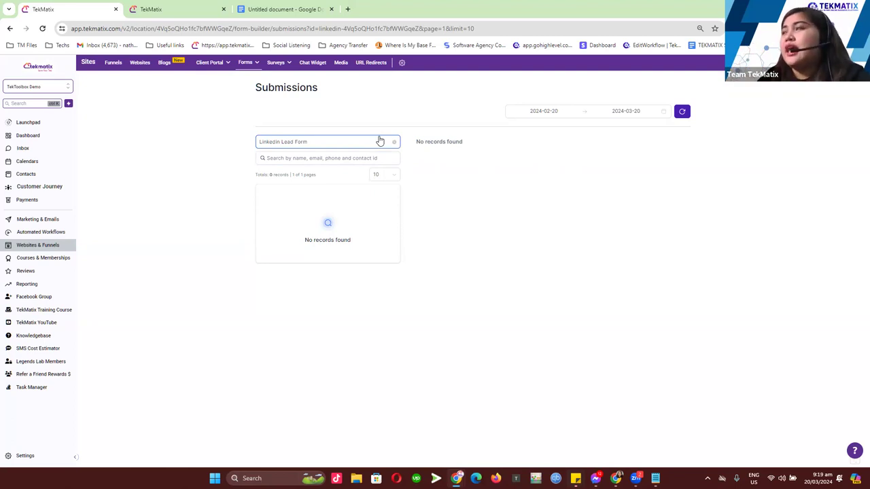
{"action": "left_click", "coordinate": [537, 114]}
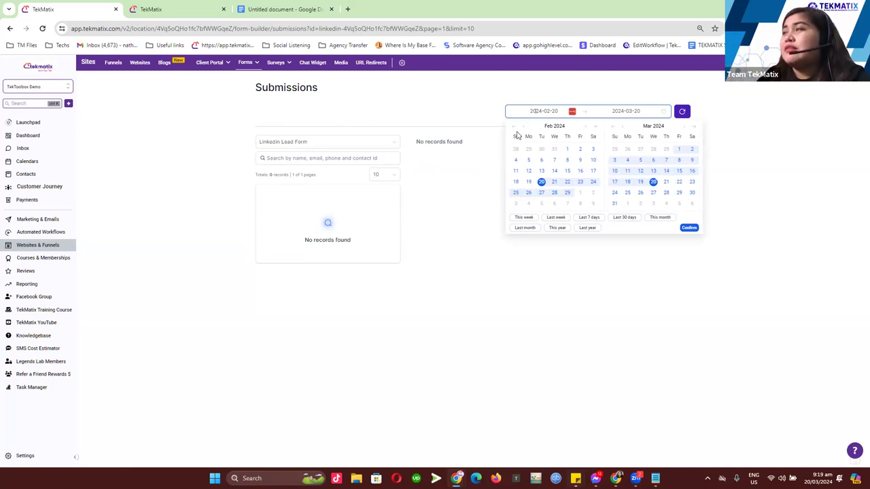
{"action": "left_click", "coordinate": [559, 229]}
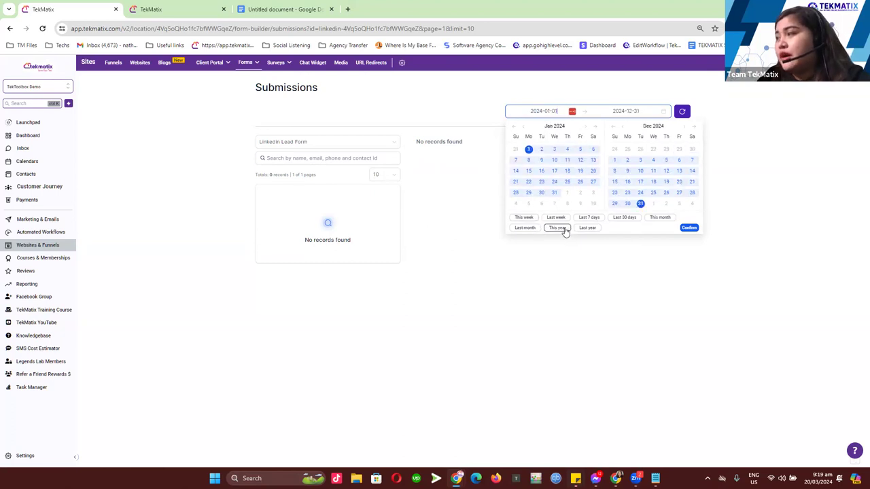
{"action": "left_click", "coordinate": [689, 229]}
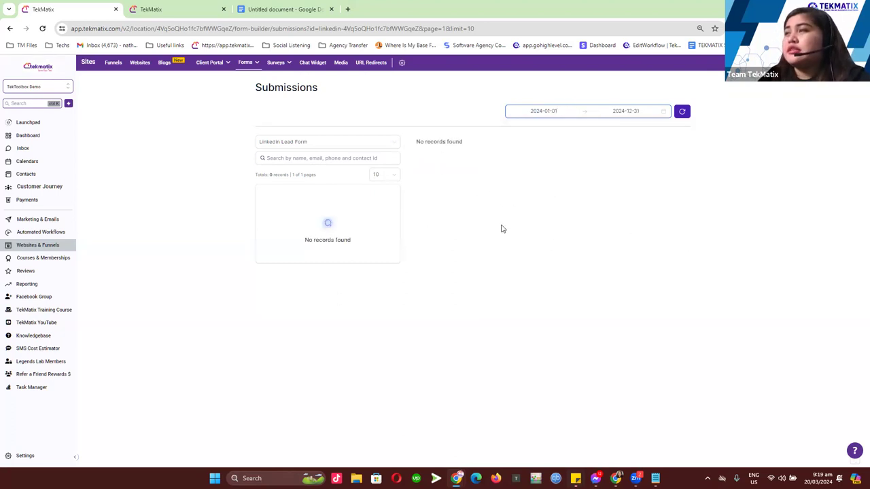
{"action": "left_click", "coordinate": [564, 111]}
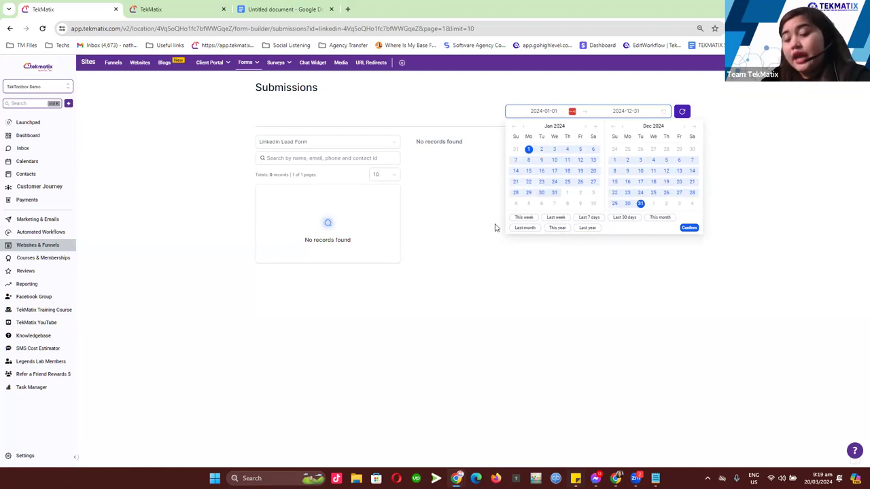
{"action": "left_click", "coordinate": [471, 259]}
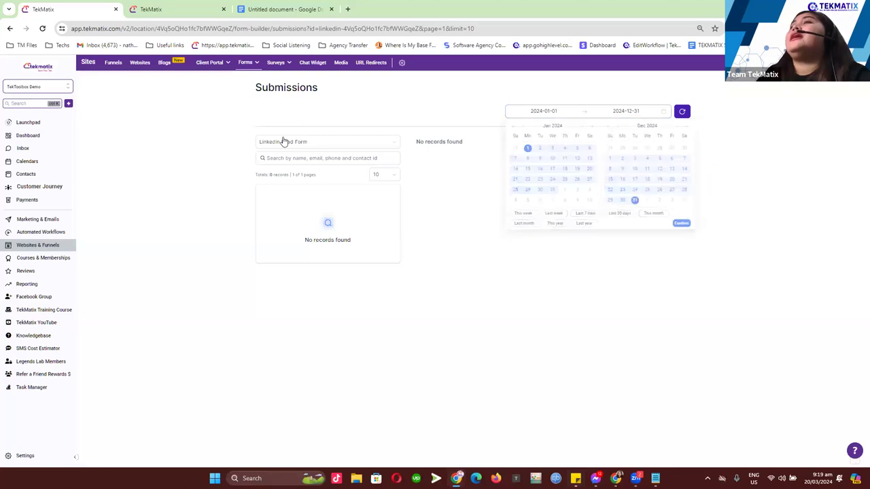
Step: Create a new form from the Sponsorship Request template in the form template library
{"action": "left_click", "coordinate": [246, 75]}
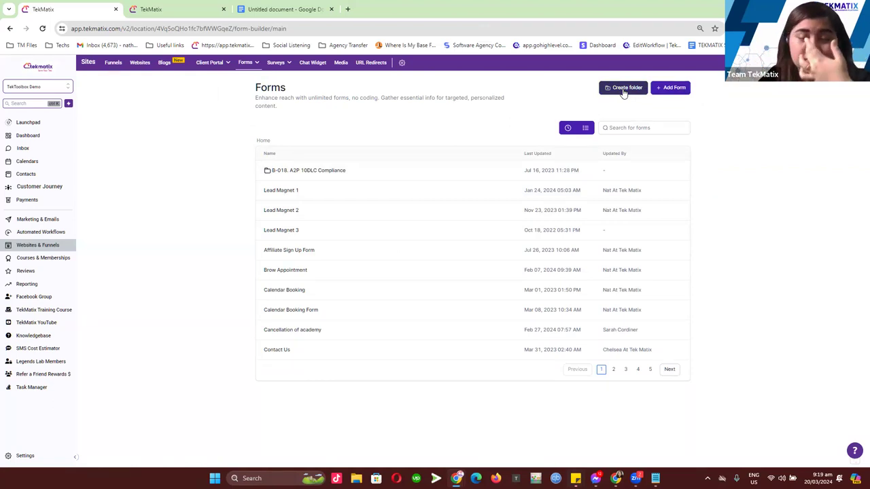
{"action": "left_click", "coordinate": [673, 89]}
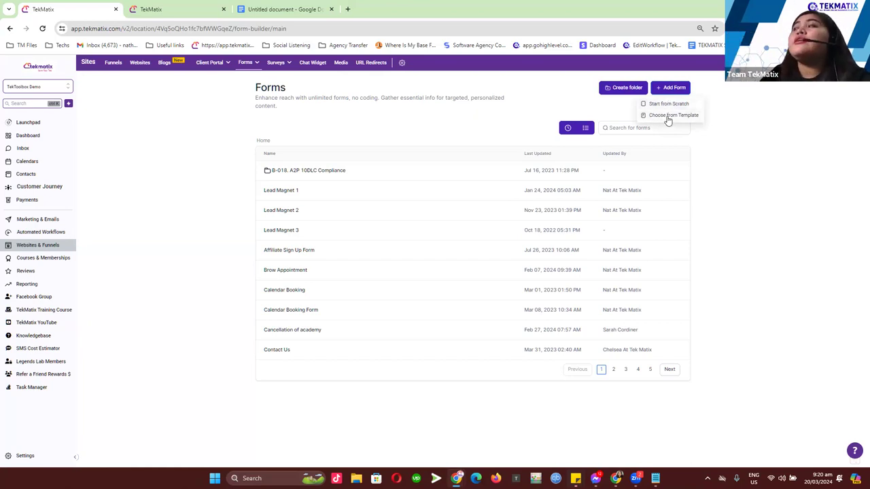
{"action": "left_click", "coordinate": [668, 117]}
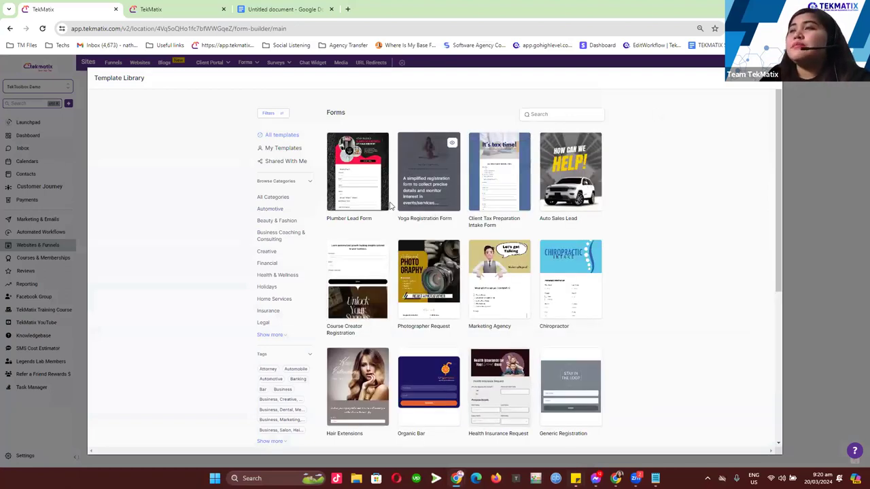
{"action": "scroll", "coordinate": [390, 206], "scroll_direction": "down", "scroll_amount": 1}
{"action": "scroll", "coordinate": [390, 206], "scroll_direction": "down", "scroll_amount": 4}
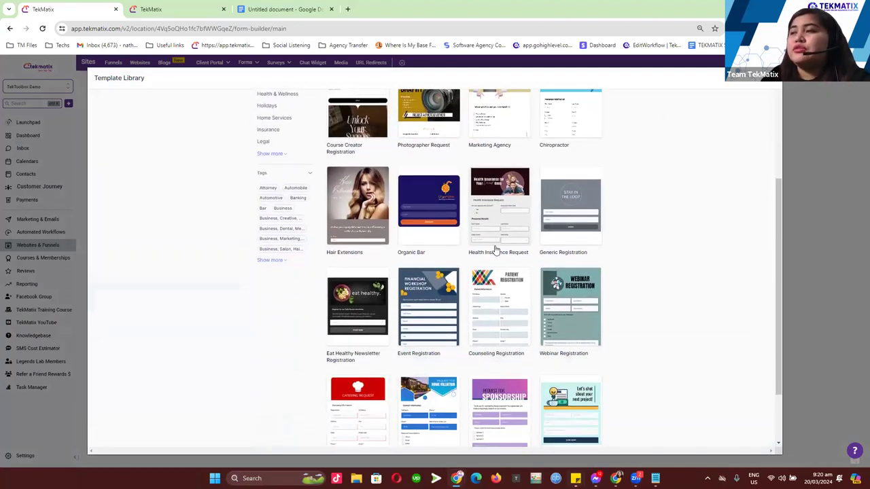
{"action": "scroll", "coordinate": [506, 265], "scroll_direction": "down", "scroll_amount": 1}
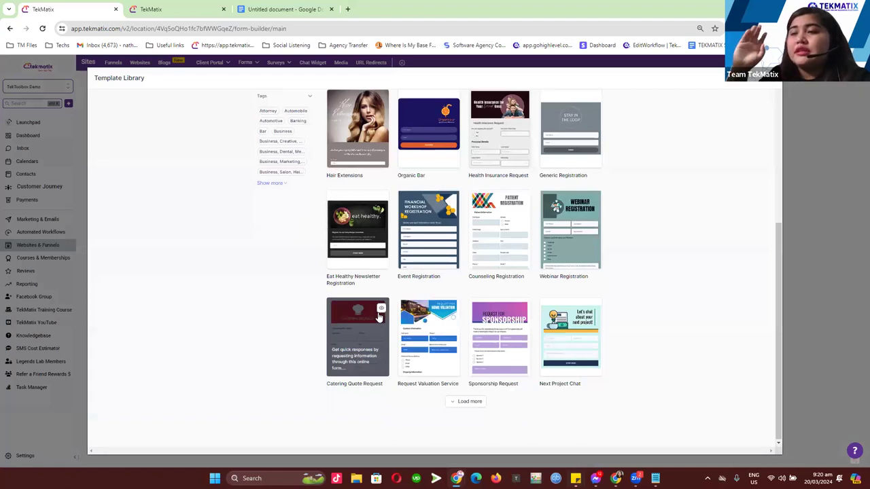
{"action": "left_click", "coordinate": [469, 403]}
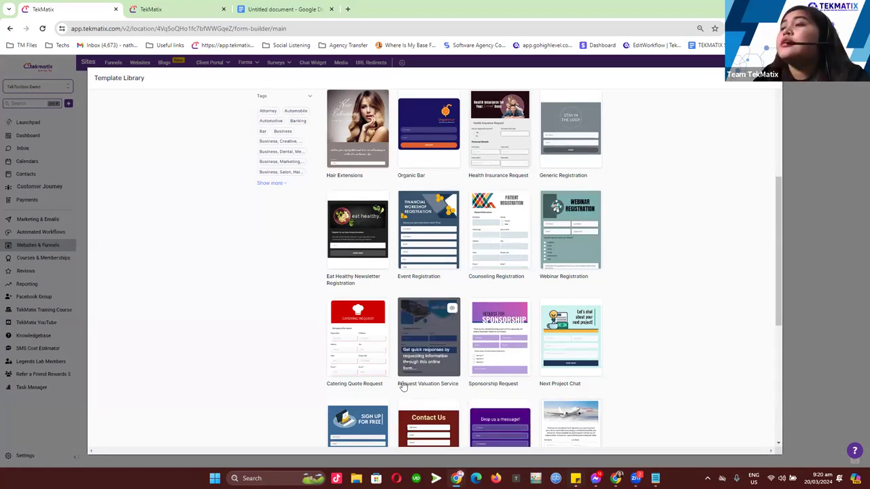
{"action": "left_click", "coordinate": [525, 311]}
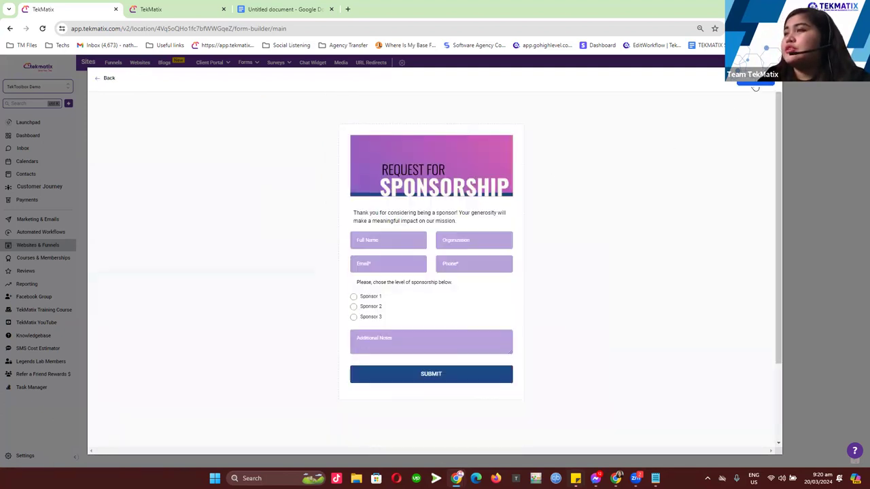
{"action": "left_click", "coordinate": [754, 82]}
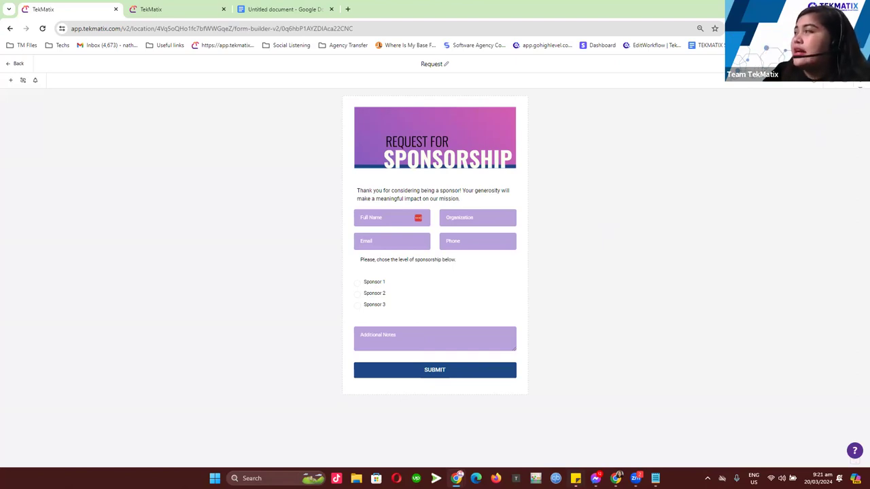
Step: Set the background color in the form's field style to a lighter purple, about #AD8EE094
{"action": "left_click", "coordinate": [859, 88]}
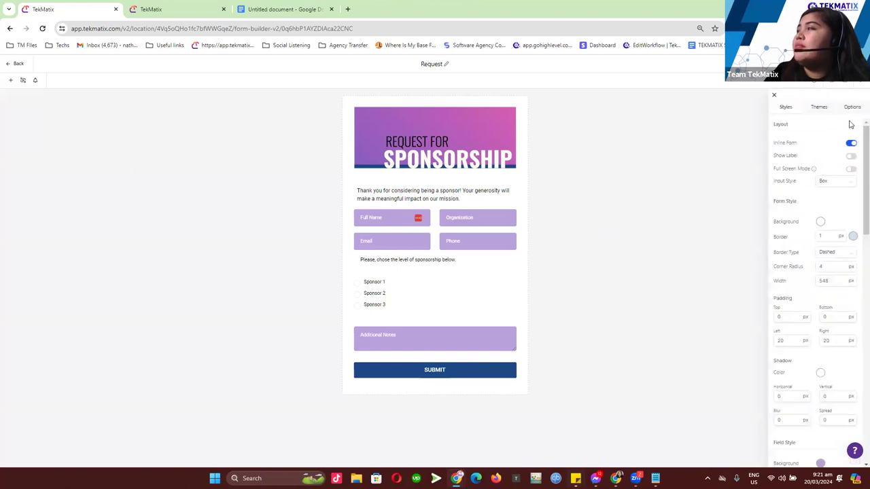
{"action": "scroll", "coordinate": [817, 258], "scroll_direction": "down", "scroll_amount": 2}
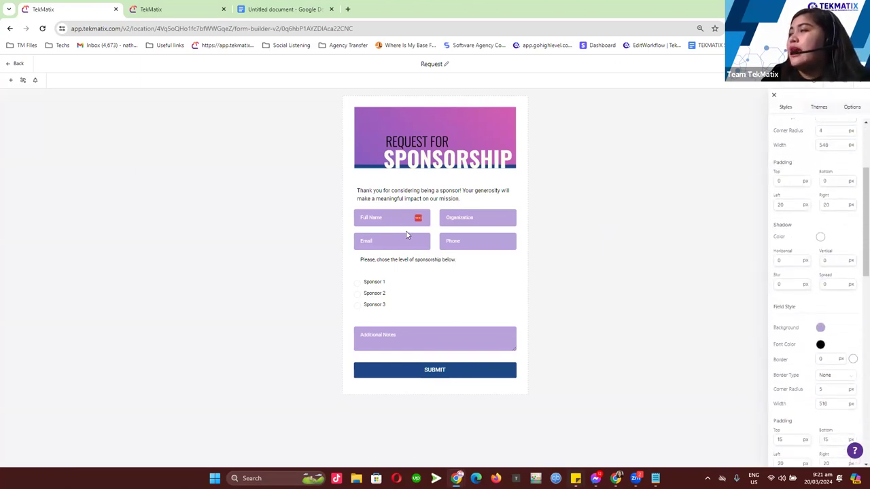
{"action": "left_click", "coordinate": [821, 327]}
{"action": "mouse_move", "coordinate": [818, 352]}
{"action": "left_mouse_down"}
{"action": "mouse_move", "coordinate": [801, 340]}
{"action": "mouse_move", "coordinate": [848, 355]}
{"action": "mouse_move", "coordinate": [801, 342]}
{"action": "mouse_move", "coordinate": [807, 347]}
{"action": "left_mouse_up"}
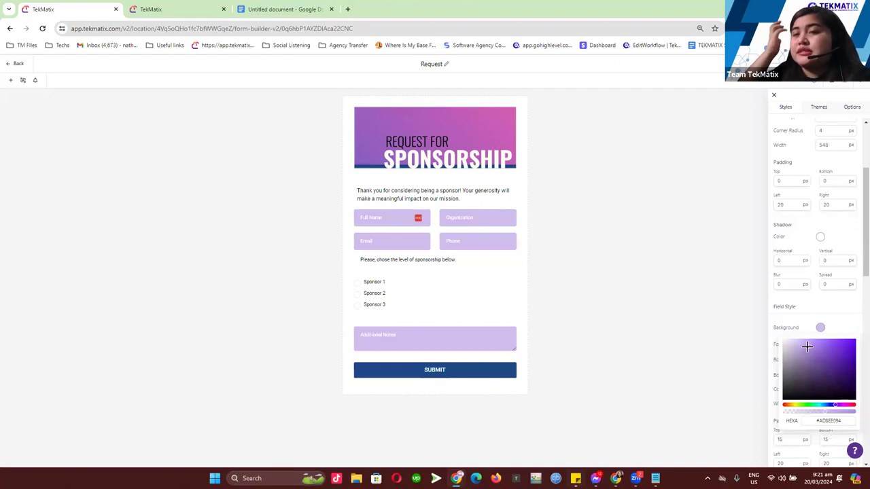
{"action": "left_click", "coordinate": [825, 421]}
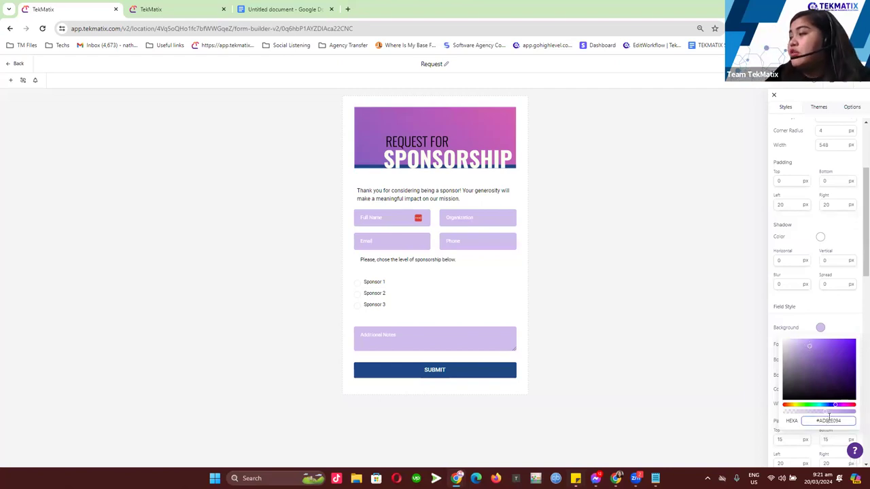
{"action": "left_click_drag", "start_coordinate": [841, 419], "coordinate": [818, 420]}
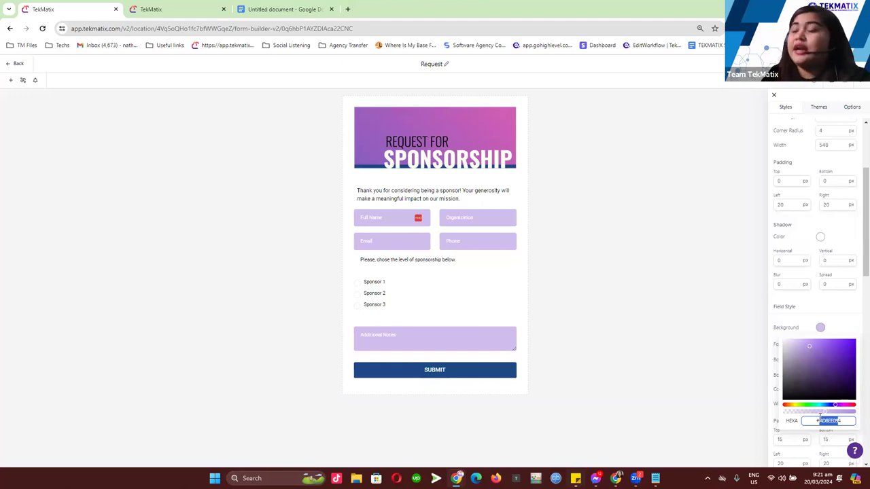
{"action": "left_click", "coordinate": [833, 316]}
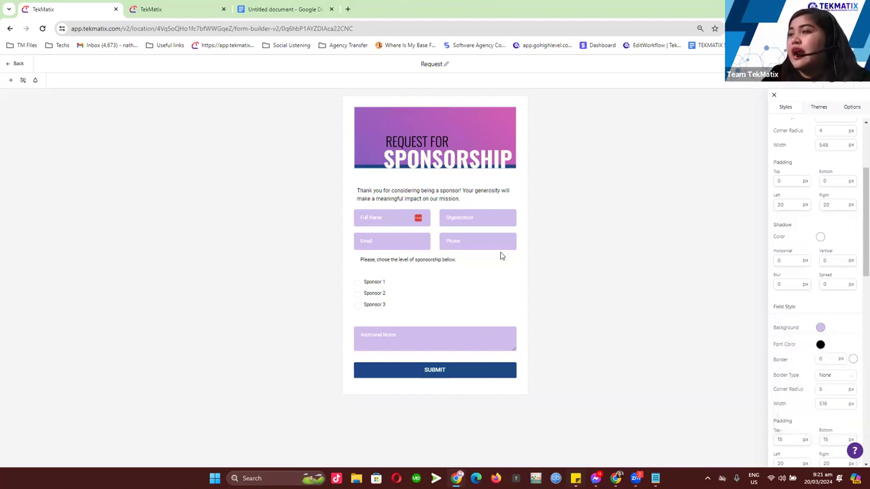
Step: Delete the Request for Sponsorship header image from the form
{"action": "left_click", "coordinate": [398, 218]}
{"action": "left_click", "coordinate": [573, 220]}
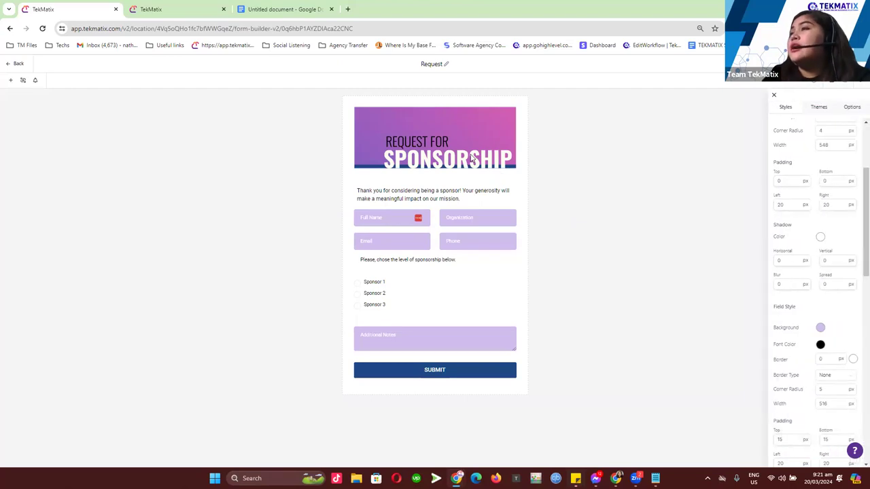
{"action": "left_click", "coordinate": [471, 157]}
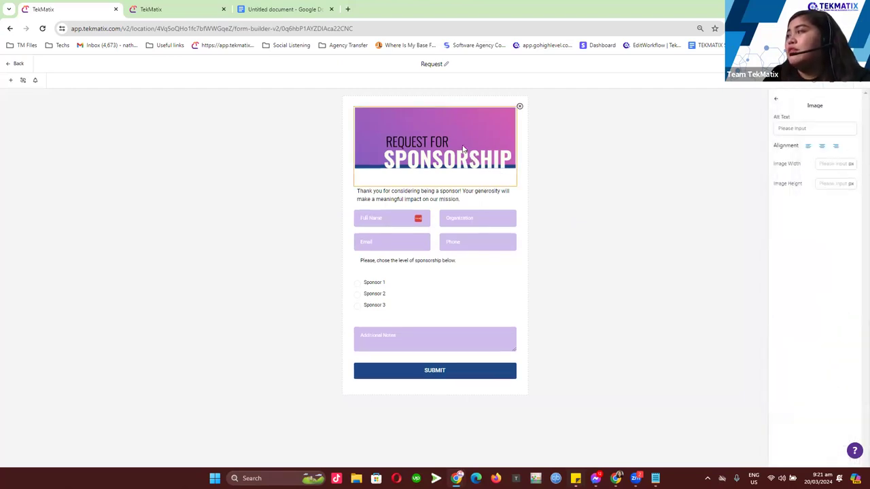
{"action": "left_click", "coordinate": [512, 155]}
{"action": "left_click", "coordinate": [492, 158]}
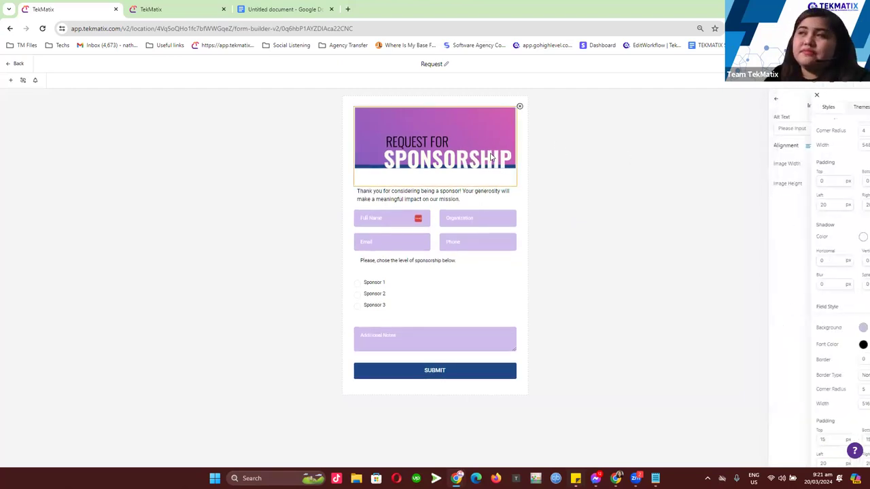
{"action": "left_click", "coordinate": [501, 168]}
{"action": "left_click", "coordinate": [438, 161]}
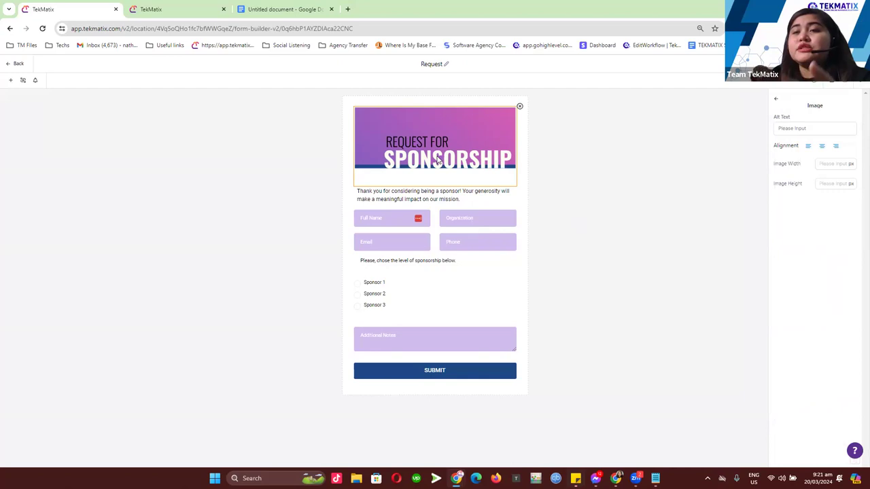
{"action": "left_click", "coordinate": [520, 108]}
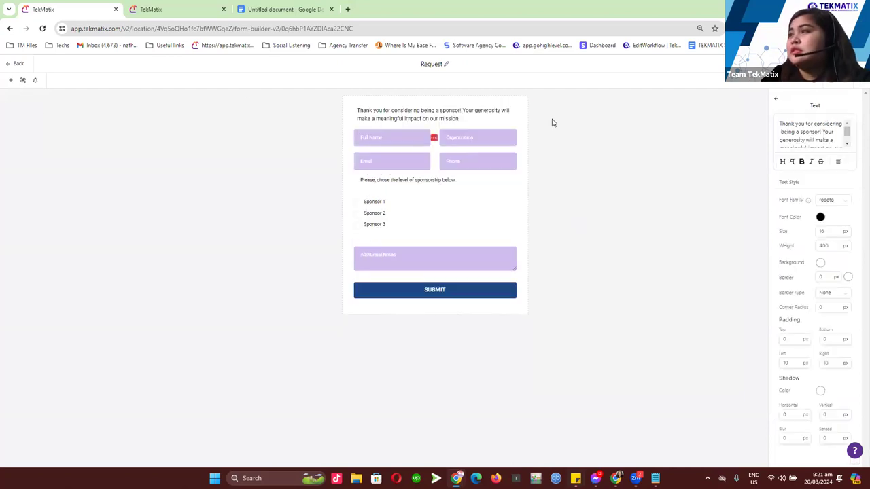
Step: Add an image element above the form's intro text and upload the Tek Tool Box Wednesday picture into it
{"action": "left_click", "coordinate": [12, 82]}
{"action": "scroll", "coordinate": [65, 316], "scroll_direction": "down", "scroll_amount": 5}
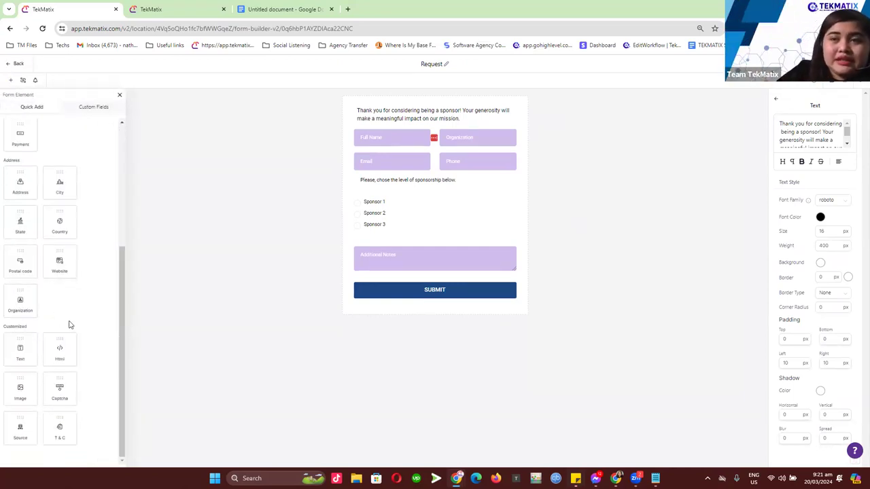
{"action": "left_click_drag", "start_coordinate": [28, 334], "coordinate": [60, 338]}
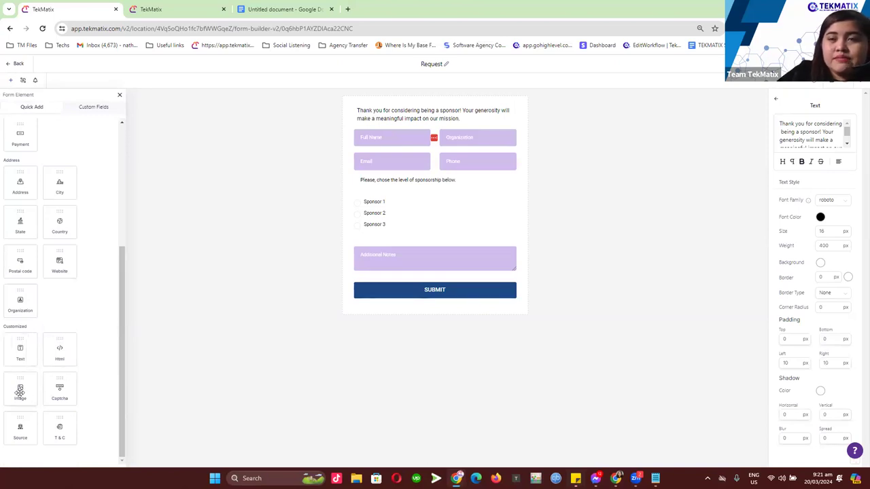
{"action": "left_click_drag", "start_coordinate": [20, 392], "coordinate": [383, 115]}
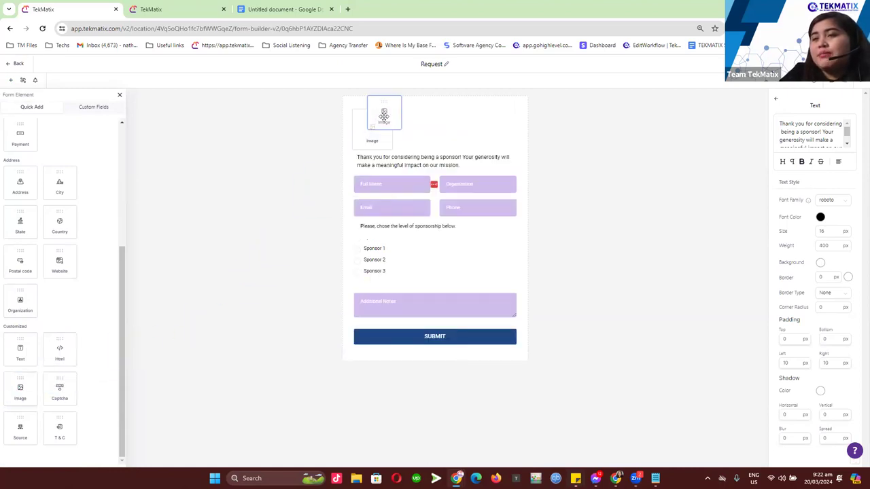
{"action": "left_click", "coordinate": [373, 115]}
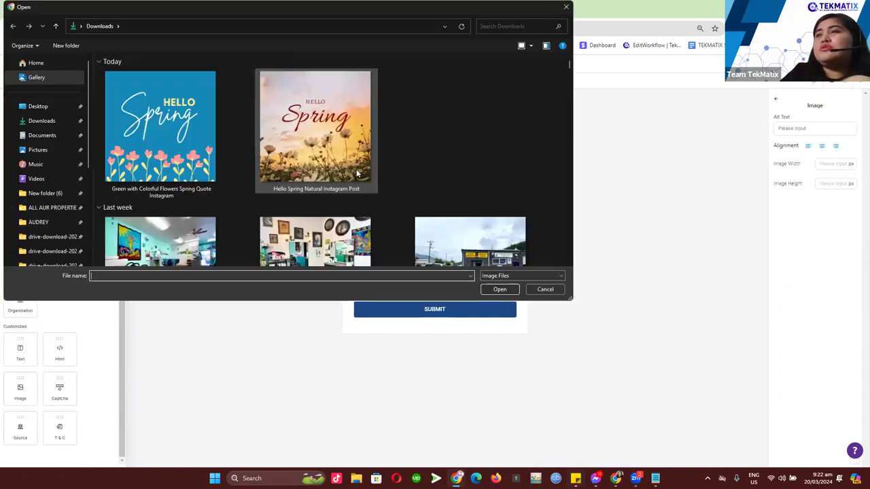
{"action": "double_click", "coordinate": [192, 167]}
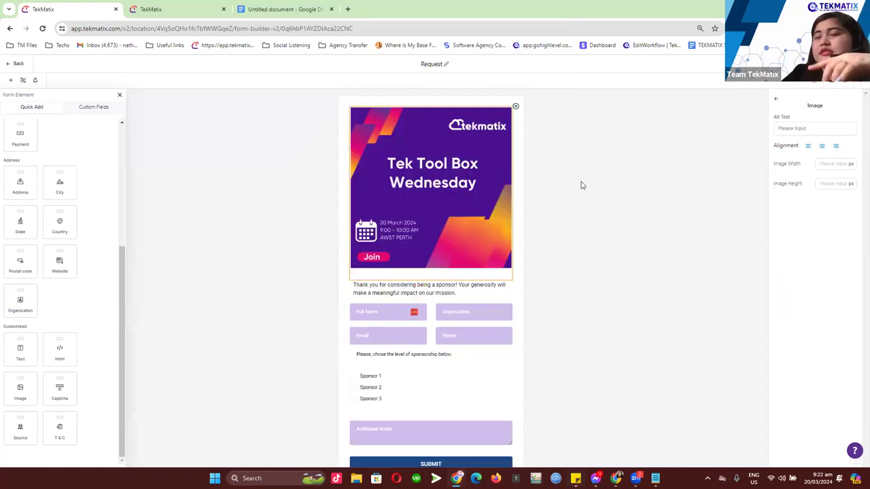
Step: Look over the form, its available custom fields, and the quick-add elements down to the Customized group
{"action": "scroll", "coordinate": [514, 253], "scroll_direction": "down", "scroll_amount": 1}
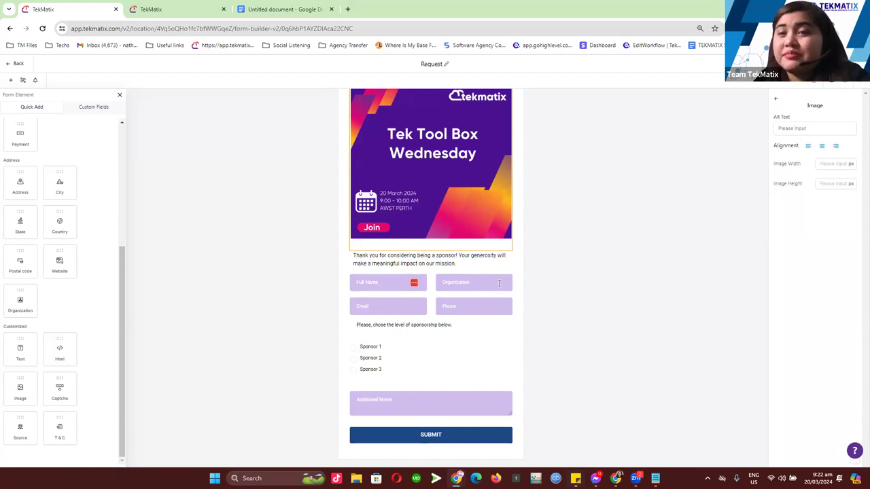
{"action": "left_click", "coordinate": [673, 229]}
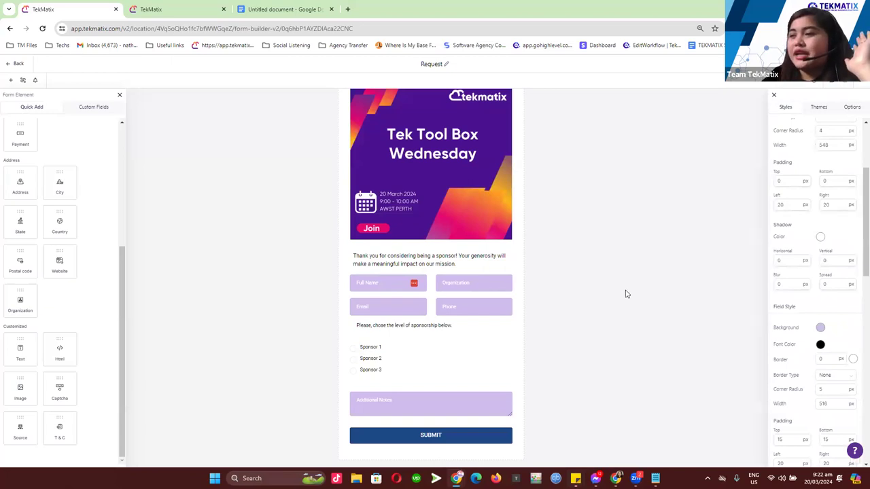
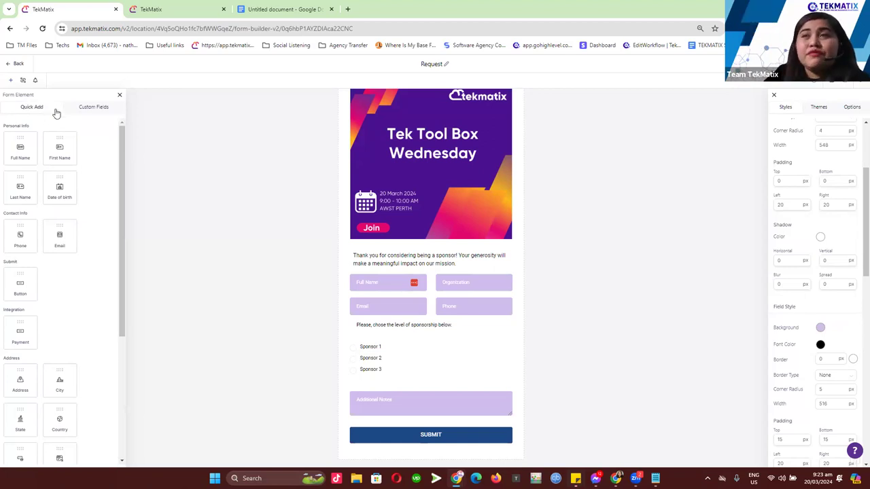
{"action": "left_click", "coordinate": [86, 110]}
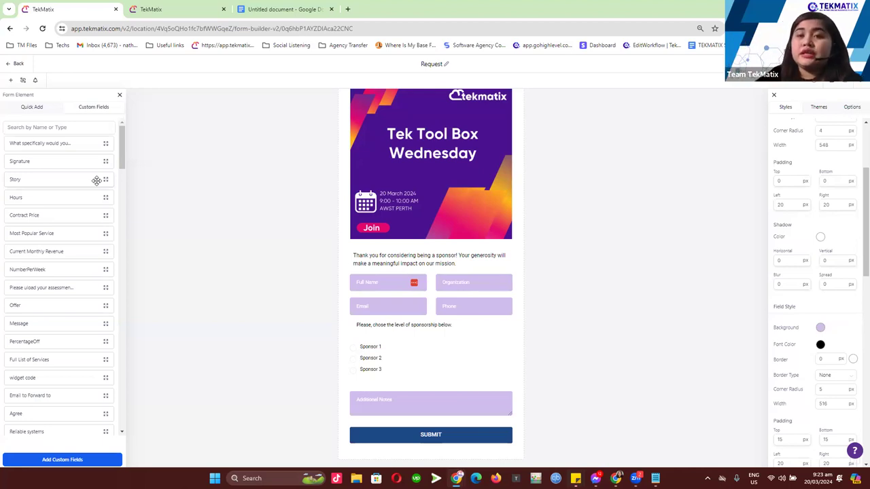
{"action": "left_click", "coordinate": [27, 111]}
{"action": "scroll", "coordinate": [79, 248], "scroll_direction": "down", "scroll_amount": 3}
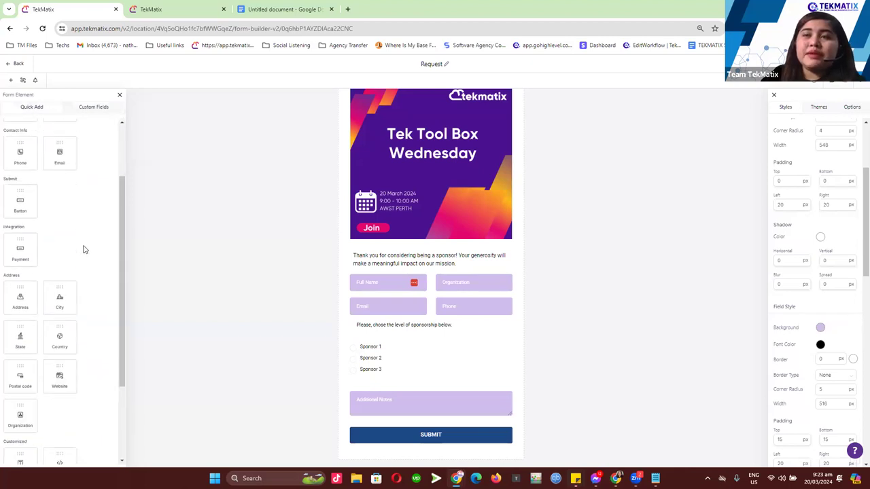
{"action": "left_click_drag", "start_coordinate": [38, 326], "coordinate": [3, 329]}
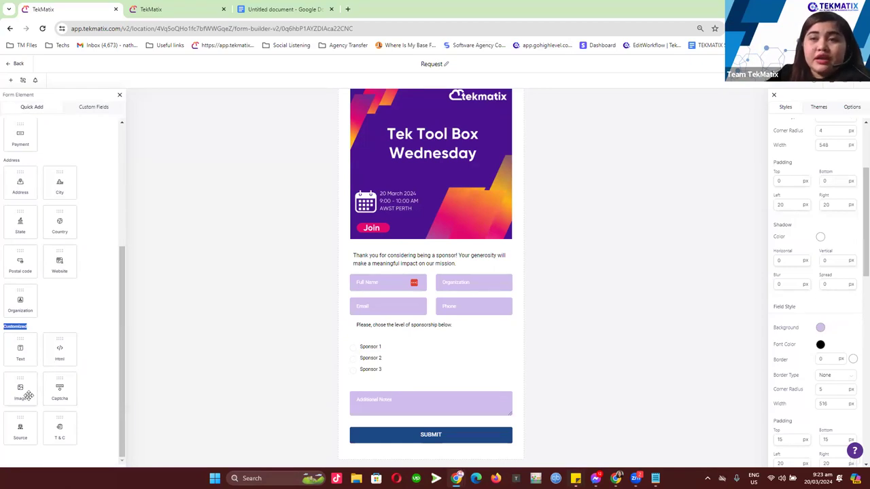
Step: Try out a text element between the header image and the intro text, and delete it again
{"action": "left_click_drag", "start_coordinate": [29, 359], "coordinate": [374, 255]}
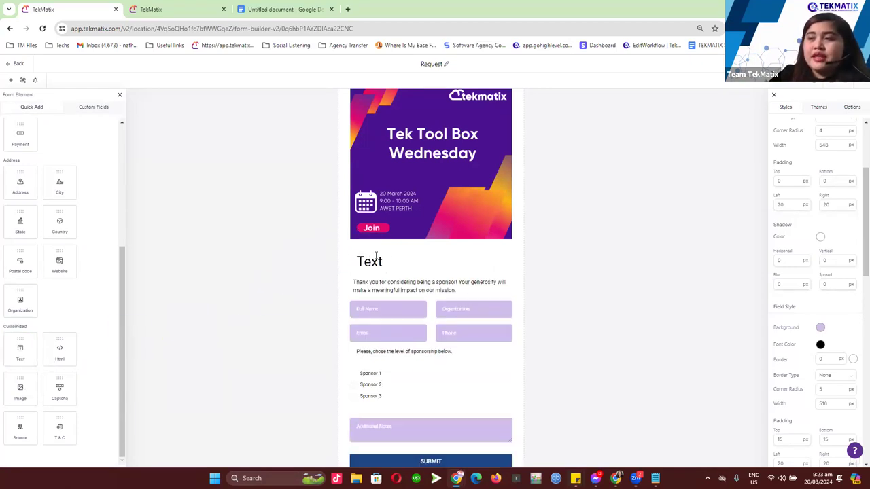
{"action": "left_click", "coordinate": [386, 260]}
{"action": "left_click", "coordinate": [515, 253]}
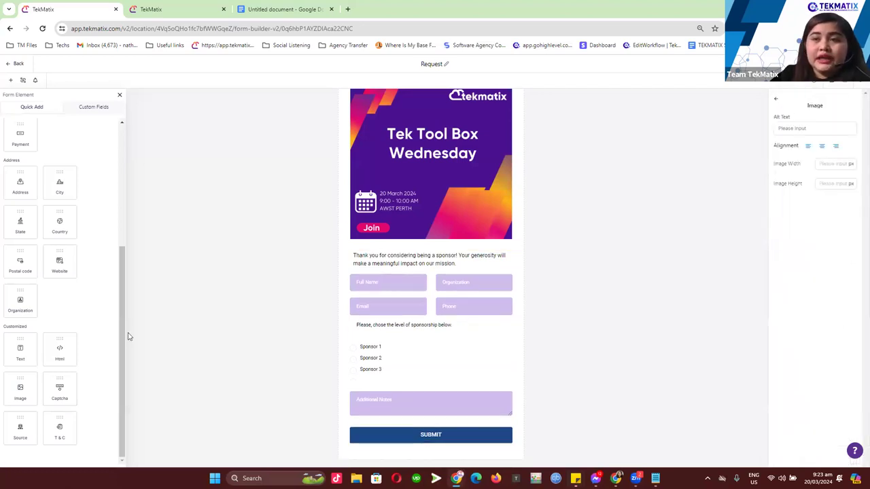
Step: Try out an HTML element above the intro text, view its empty code editor, and delete the element again
{"action": "left_click_drag", "start_coordinate": [64, 355], "coordinate": [375, 267]}
{"action": "left_click", "coordinate": [418, 258]}
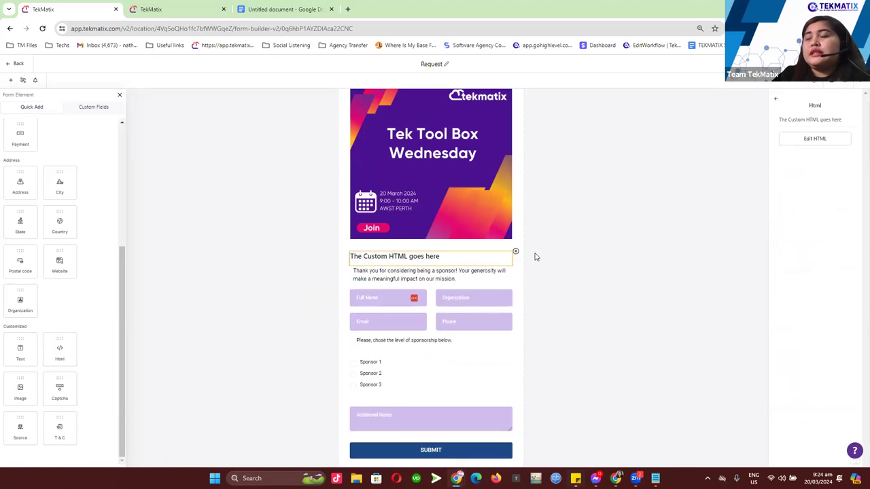
{"action": "left_click", "coordinate": [790, 141]}
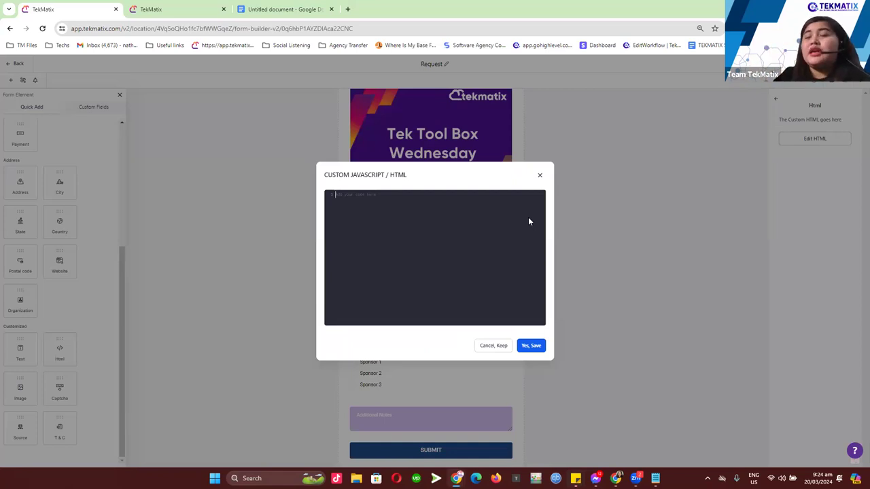
{"action": "left_click", "coordinate": [539, 175]}
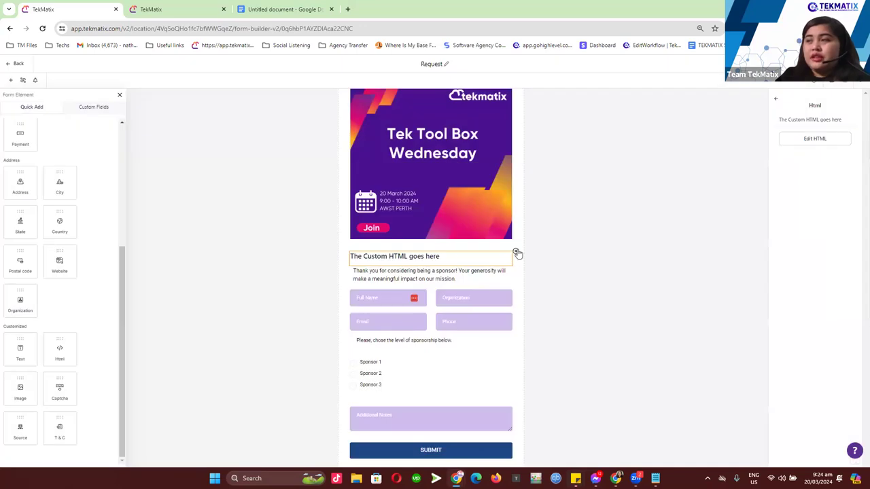
{"action": "left_click", "coordinate": [516, 253]}
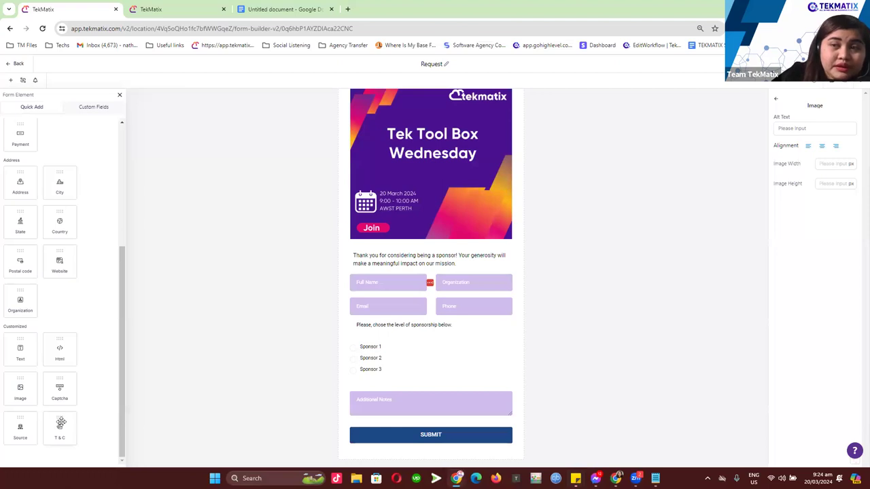
Step: Add a captcha element above the form's Submit button and a source element below the button
{"action": "left_click_drag", "start_coordinate": [59, 388], "coordinate": [395, 399]}
{"action": "scroll", "coordinate": [388, 403], "scroll_direction": "down", "scroll_amount": 1}
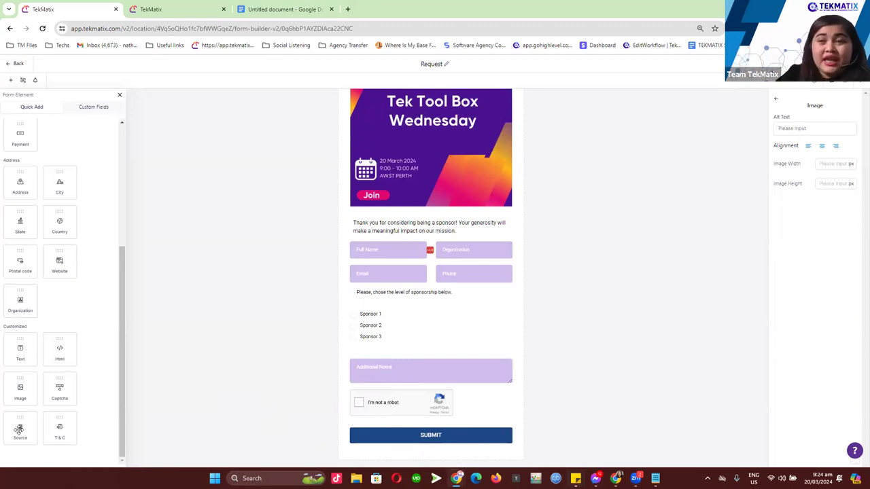
{"action": "left_click_drag", "start_coordinate": [20, 430], "coordinate": [379, 441]}
{"action": "scroll", "coordinate": [388, 425], "scroll_direction": "down", "scroll_amount": 1}
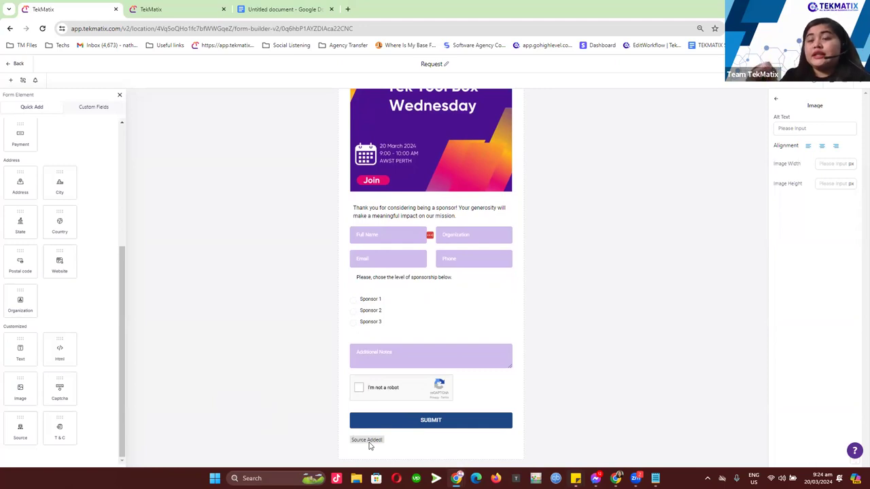
Step: Add a T & C element between the Submit button and the source element, and view its settings
{"action": "left_click_drag", "start_coordinate": [61, 428], "coordinate": [412, 446]}
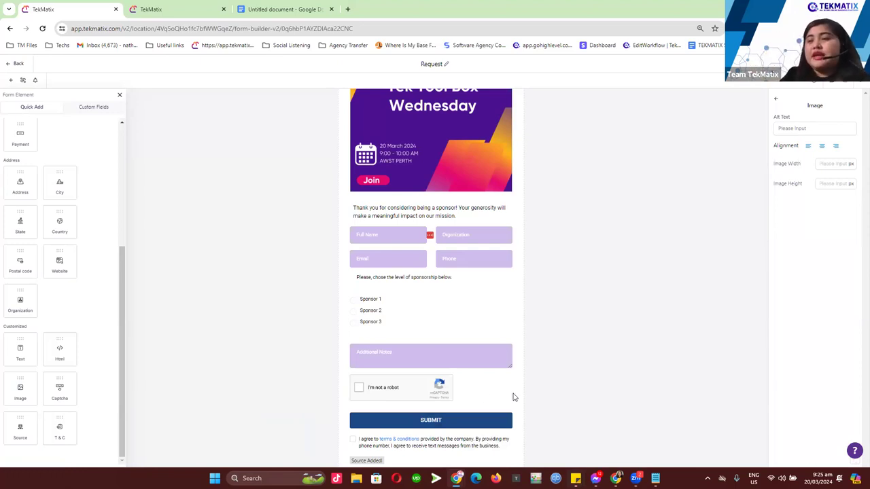
{"action": "scroll", "coordinate": [399, 441], "scroll_direction": "down", "scroll_amount": 1}
{"action": "left_click", "coordinate": [370, 423]}
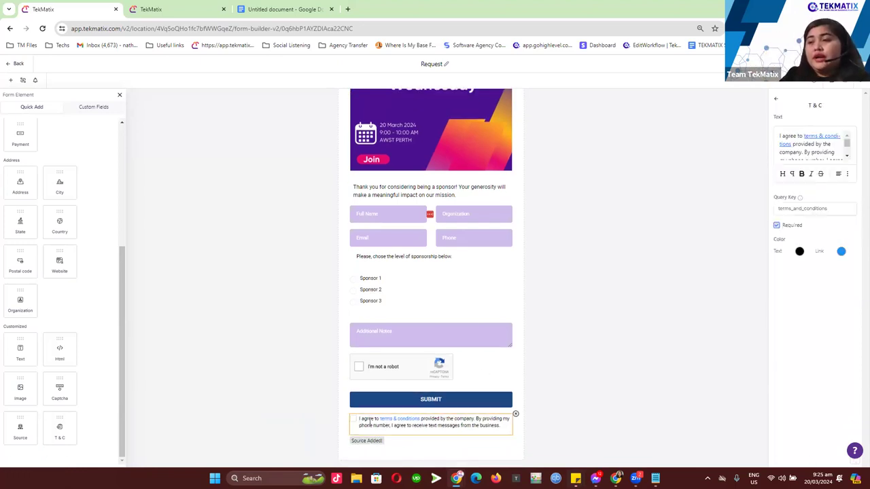
{"action": "left_click", "coordinate": [598, 356]}
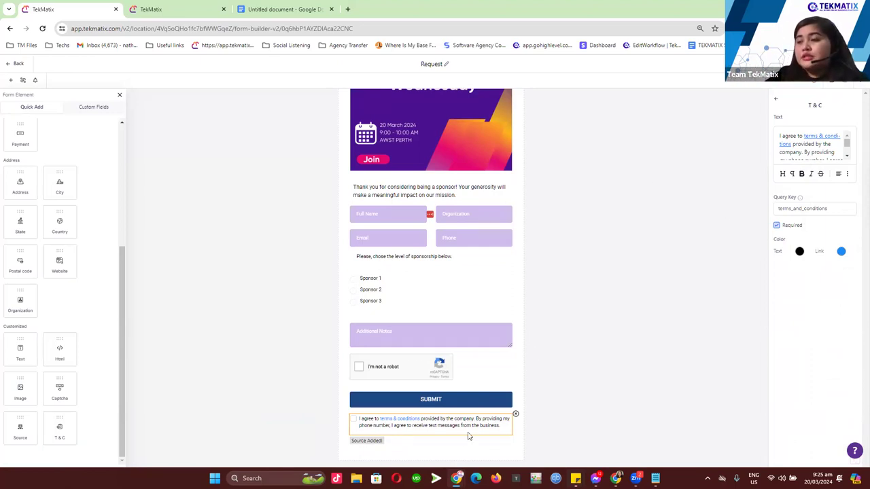
{"action": "left_click", "coordinate": [542, 379]}
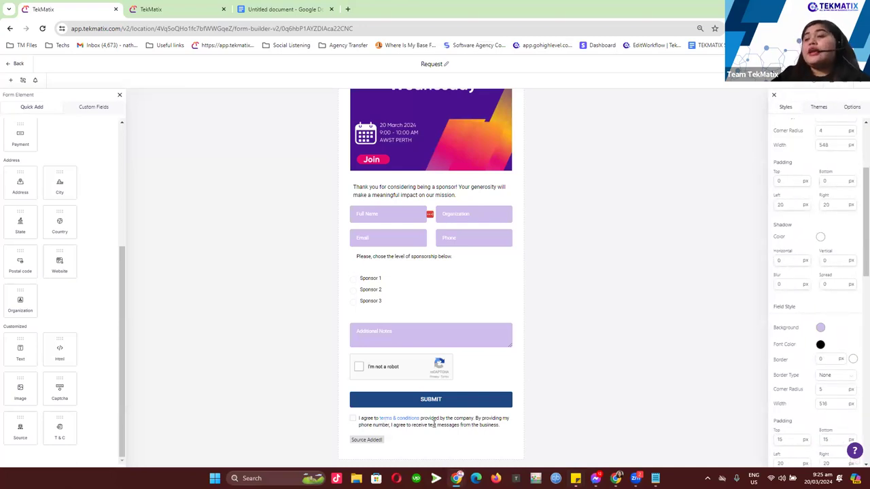
Step: Examine the full consent text in the T & C element's settings
{"action": "left_click", "coordinate": [463, 421]}
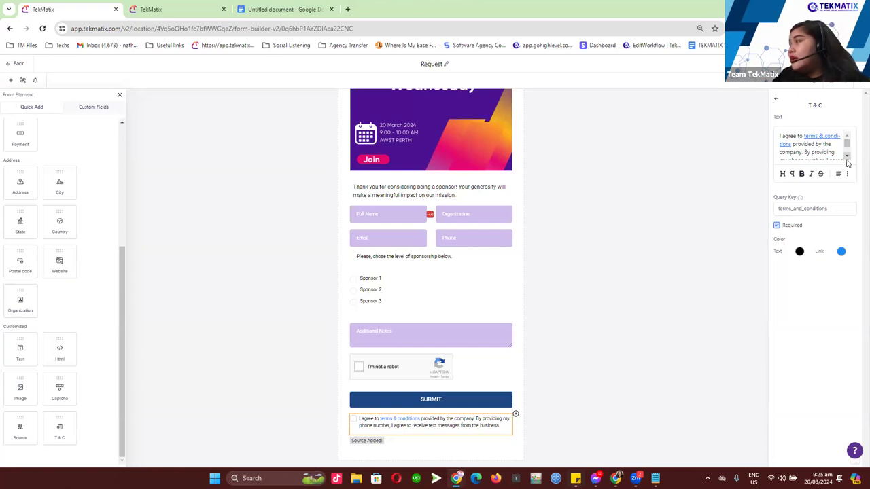
{"action": "scroll", "coordinate": [848, 151], "scroll_direction": "down", "scroll_amount": 2}
{"action": "scroll", "coordinate": [848, 152], "scroll_direction": "up", "scroll_amount": 2}
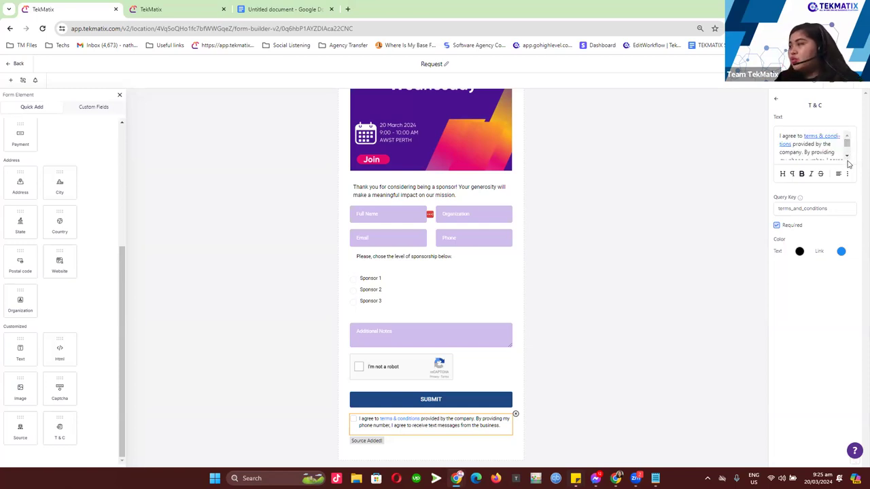
{"action": "left_click_drag", "start_coordinate": [848, 144], "coordinate": [848, 151]}
{"action": "scroll", "coordinate": [847, 142], "scroll_direction": "up", "scroll_amount": 2}
{"action": "scroll", "coordinate": [847, 146], "scroll_direction": "down", "scroll_amount": 2}
{"action": "scroll", "coordinate": [847, 146], "scroll_direction": "up", "scroll_amount": 2}
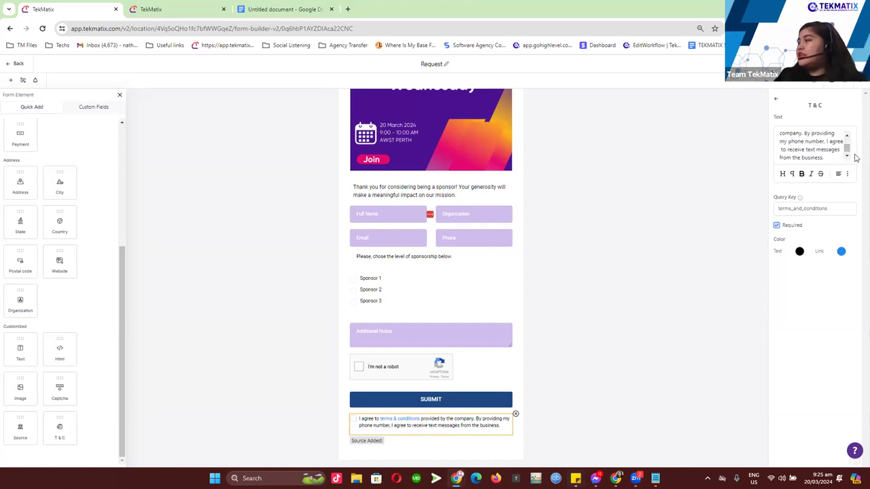
{"action": "scroll", "coordinate": [818, 151], "scroll_direction": "up", "scroll_amount": 3}
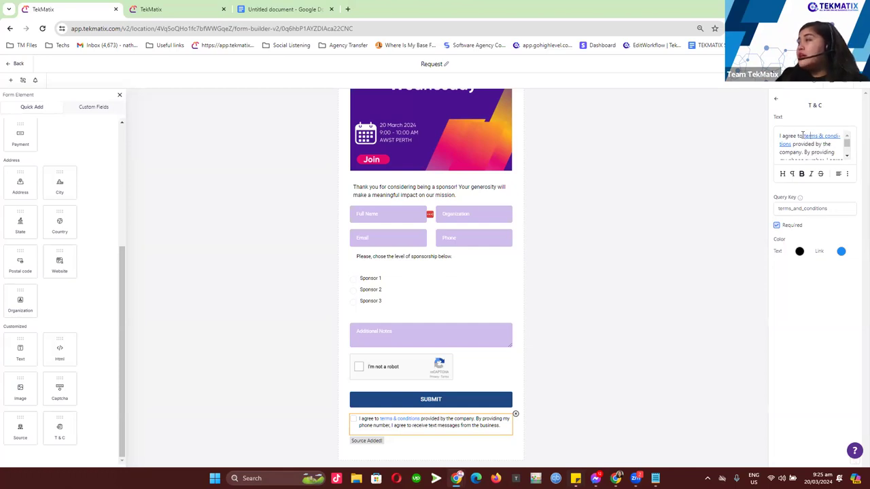
Step: Open link insertion for the "terms & conditions" words in the consent text, and close it without entering a URL
{"action": "mouse_move", "coordinate": [803, 136]}
{"action": "left_mouse_down"}
{"action": "mouse_move", "coordinate": [805, 143]}
{"action": "mouse_move", "coordinate": [792, 144]}
{"action": "left_mouse_up"}
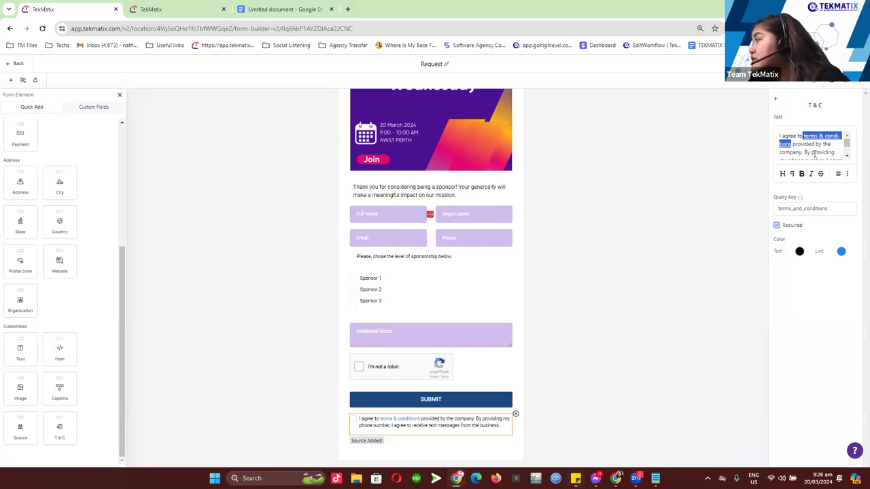
{"action": "left_click", "coordinate": [848, 176]}
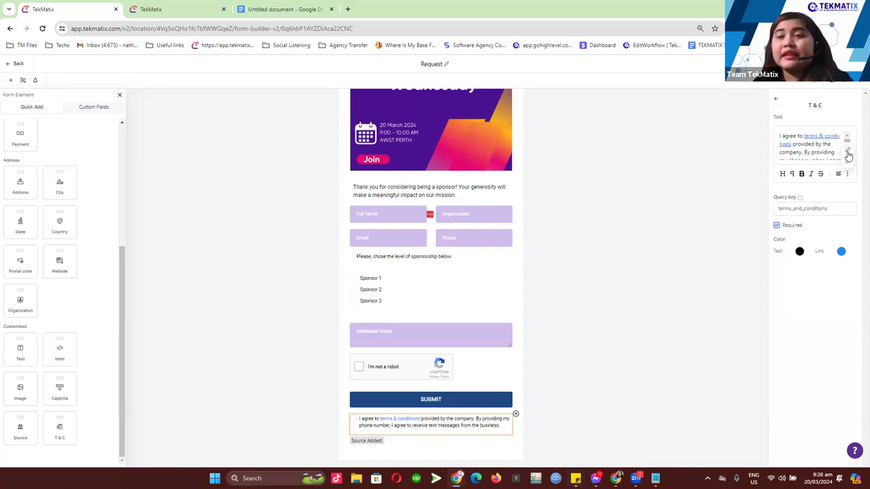
{"action": "left_click", "coordinate": [848, 155]}
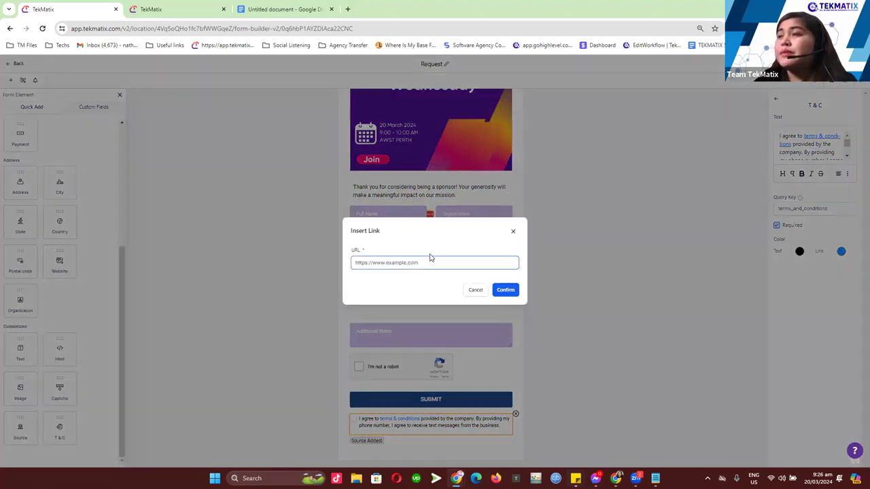
{"action": "left_click", "coordinate": [431, 260]}
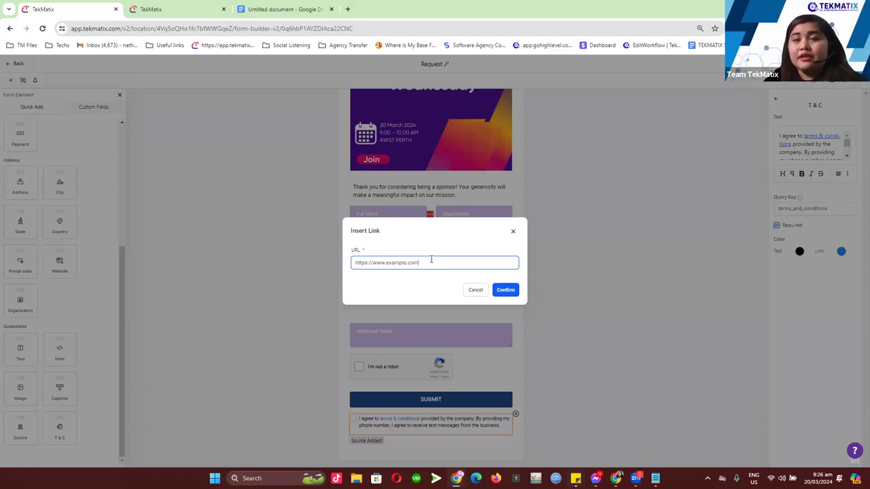
{"action": "left_click", "coordinate": [515, 234]}
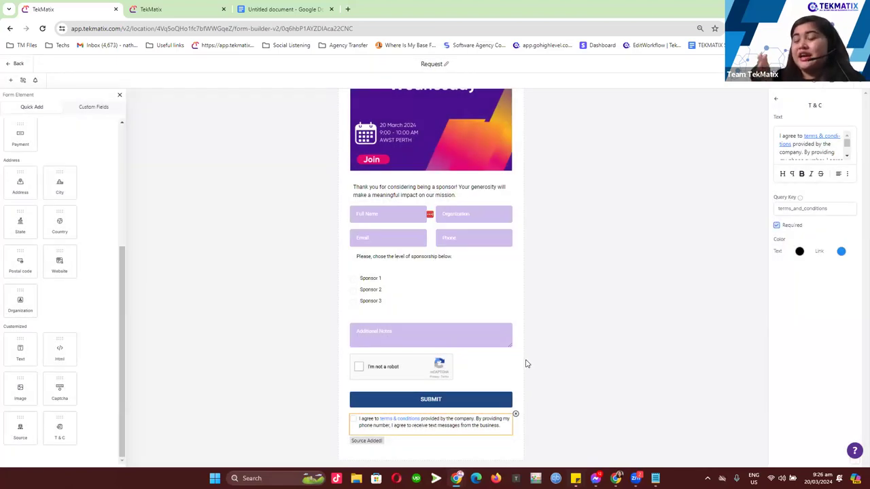
{"action": "left_click", "coordinate": [557, 353]}
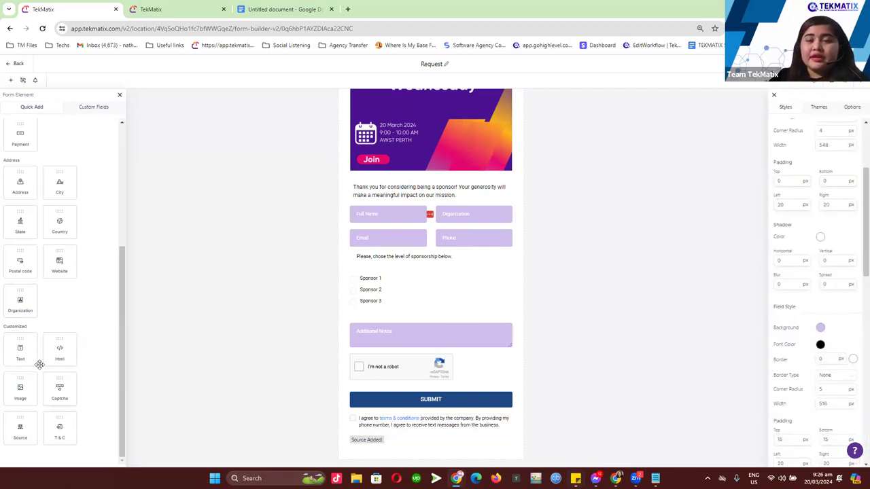
Step: Browse the remaining quick-add elements and the list of existing custom fields
{"action": "scroll", "coordinate": [79, 318], "scroll_direction": "up", "scroll_amount": 3}
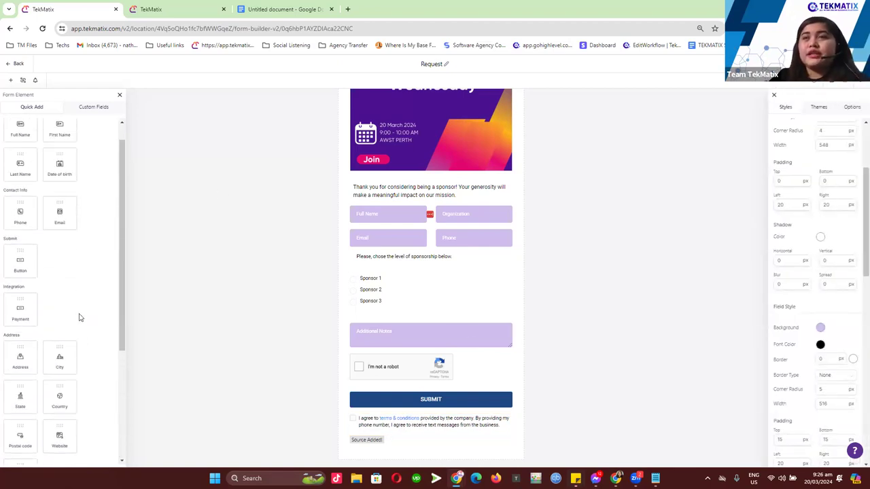
{"action": "left_click", "coordinate": [93, 109]}
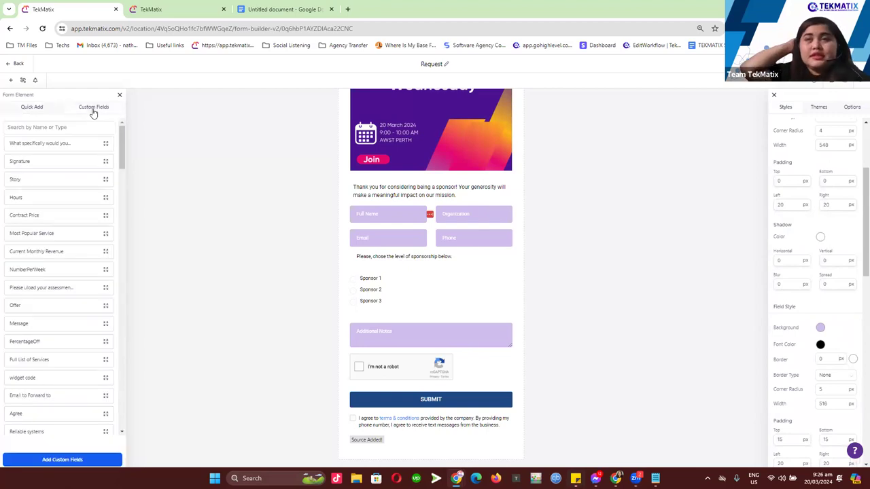
{"action": "scroll", "coordinate": [65, 289], "scroll_direction": "down", "scroll_amount": 8}
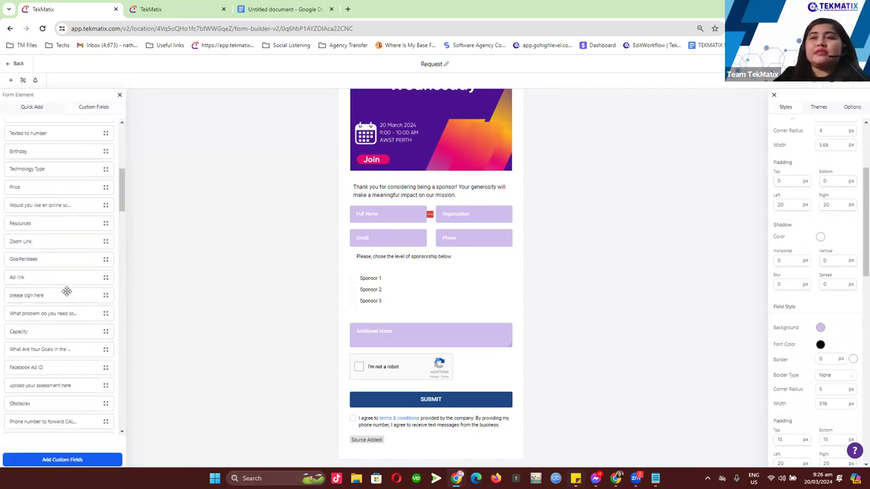
{"action": "left_click_drag", "start_coordinate": [120, 253], "coordinate": [134, 127]}
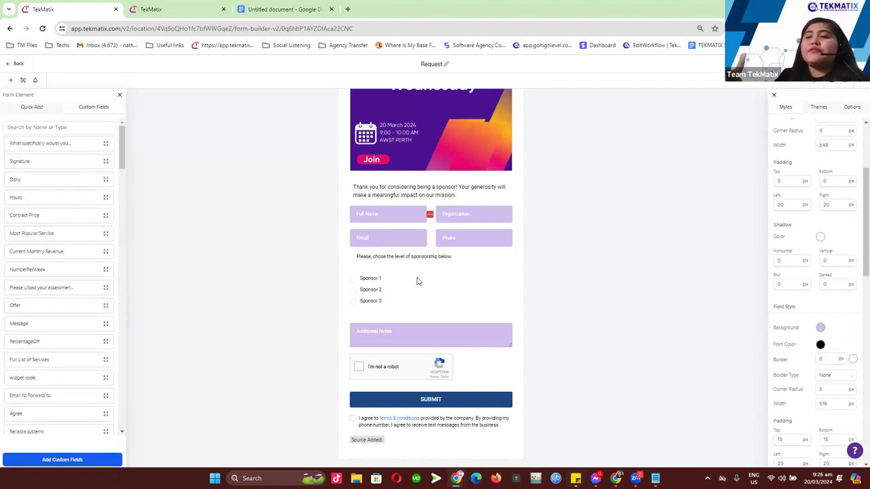
Step: View the settings of the Sponsorship options field and of the sponsorship level instruction text above it
{"action": "left_click", "coordinate": [387, 278]}
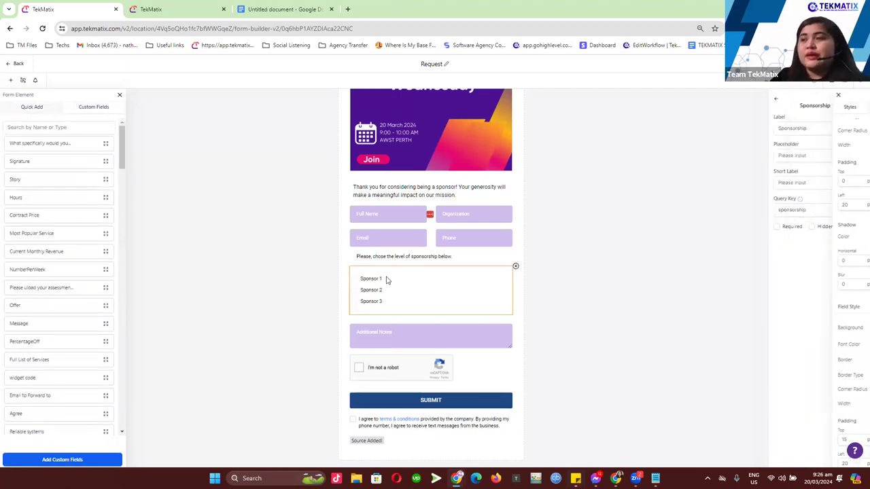
{"action": "left_click", "coordinate": [391, 265]}
{"action": "left_click", "coordinate": [395, 282]}
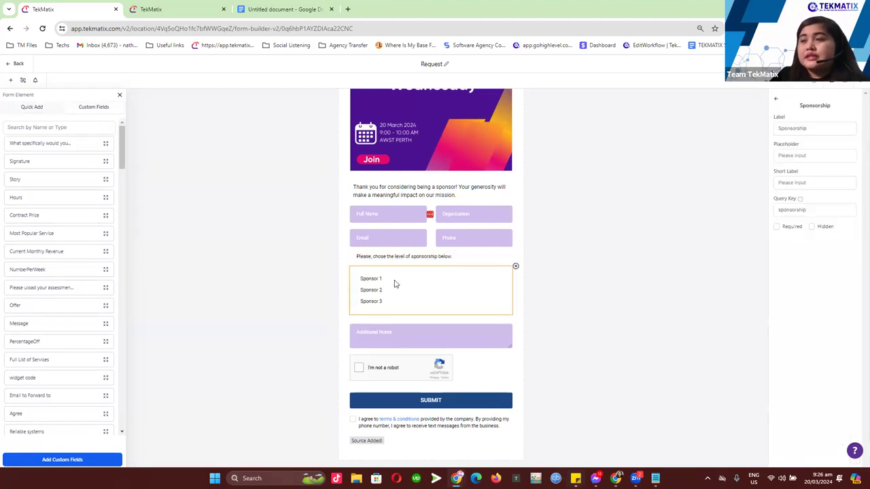
{"action": "left_click", "coordinate": [406, 256]}
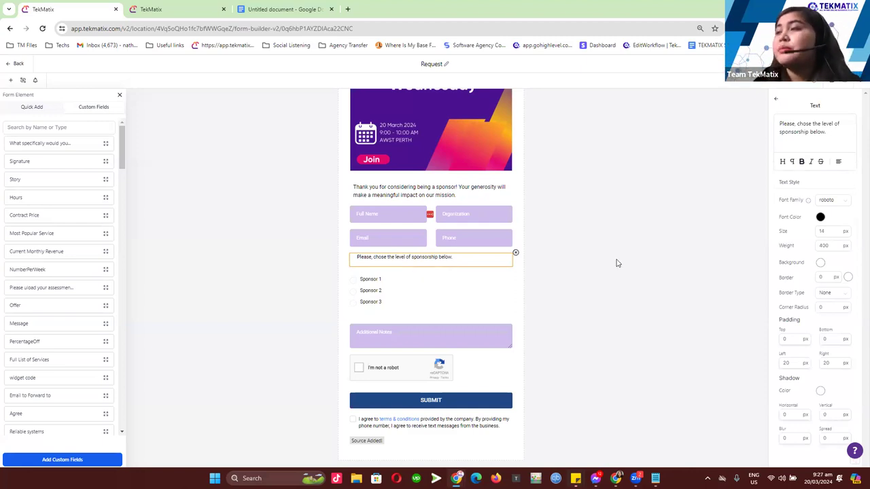
Step: Start a new custom field and preview the Single Line, Multi Line and Text Box List input types
{"action": "left_click", "coordinate": [577, 260]}
{"action": "left_click", "coordinate": [412, 293]}
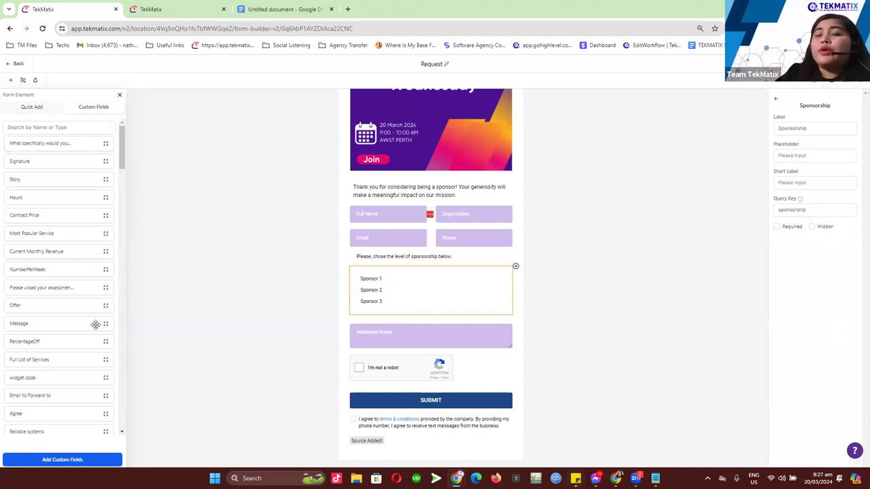
{"action": "left_click", "coordinate": [73, 464]}
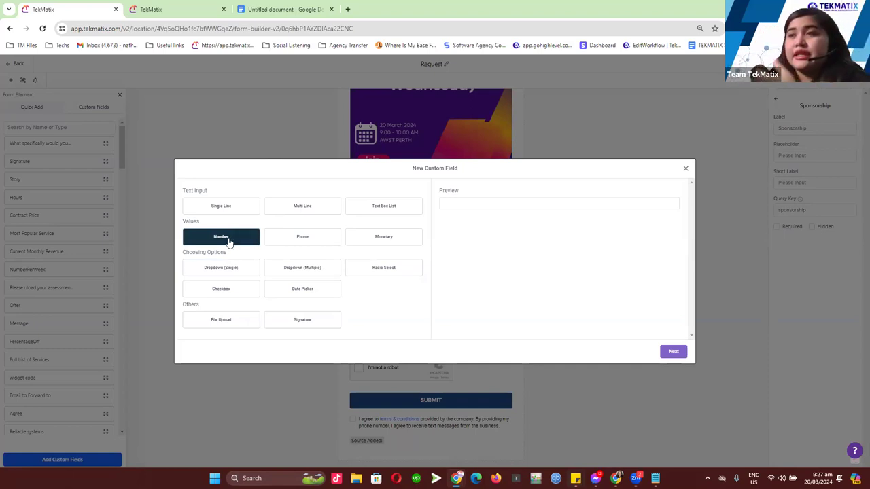
{"action": "double_click", "coordinate": [202, 192]}
{"action": "left_click_drag", "start_coordinate": [186, 190], "coordinate": [183, 190]}
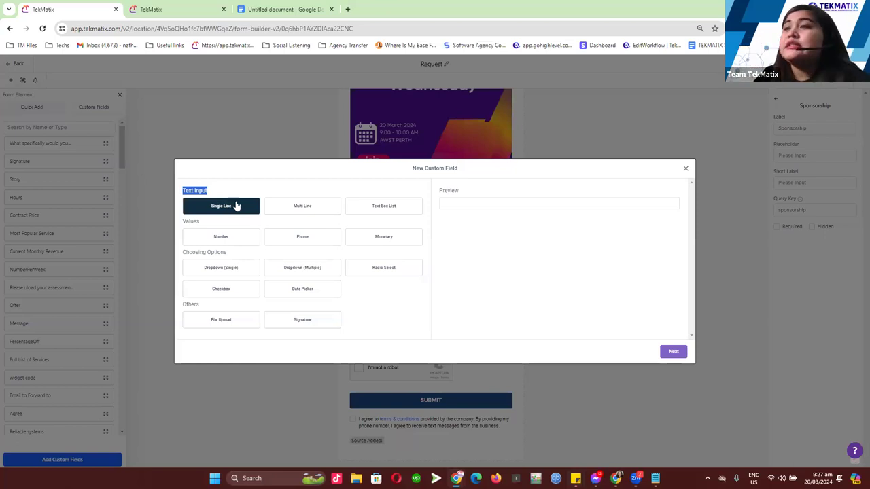
{"action": "left_click", "coordinate": [303, 207]}
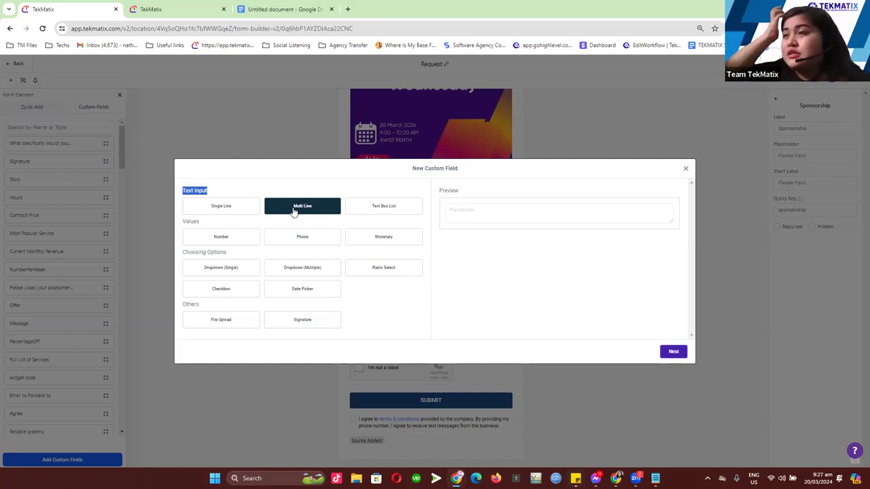
{"action": "left_click", "coordinate": [387, 209]}
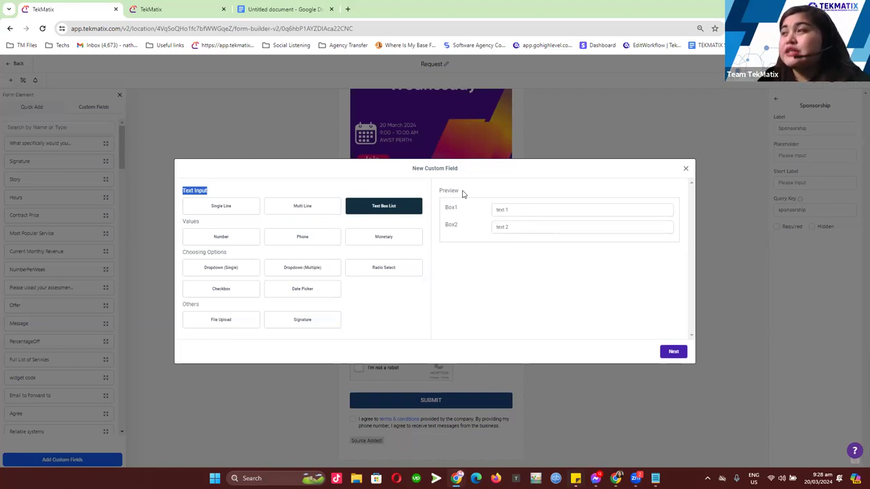
{"action": "left_click_drag", "start_coordinate": [463, 194], "coordinate": [437, 194]}
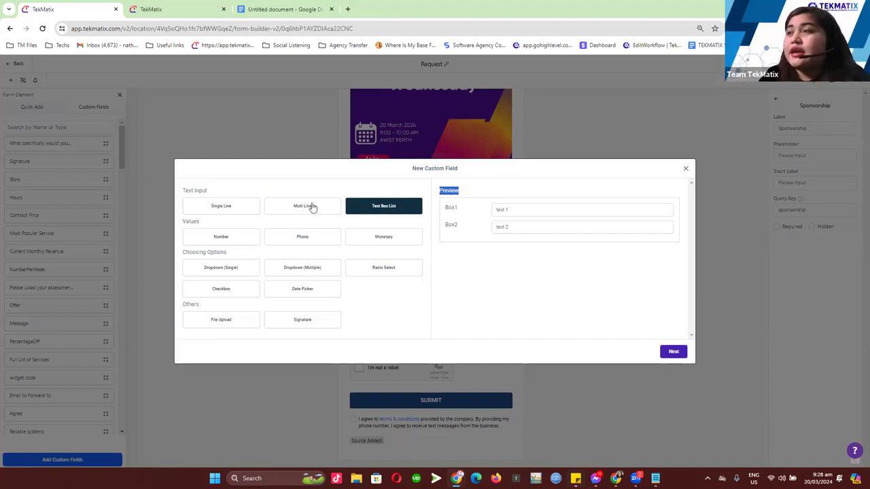
{"action": "left_click", "coordinate": [232, 207]}
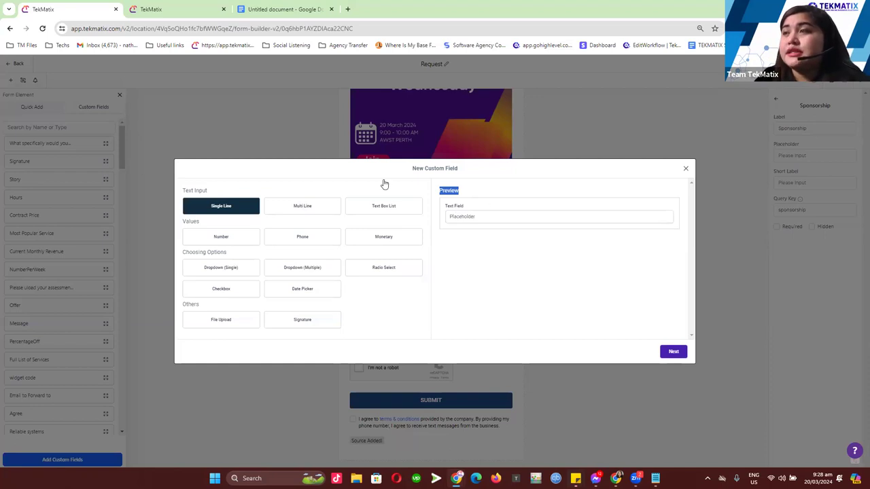
{"action": "left_click", "coordinate": [306, 206]}
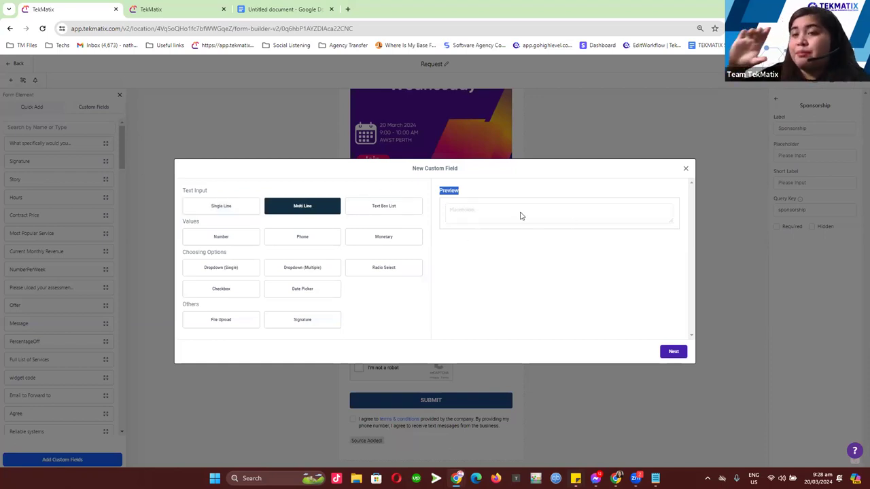
Step: Choose the Text Box List type, name the field "What are your dogs name" and assign it to the Additional Info group
{"action": "left_click", "coordinate": [376, 207]}
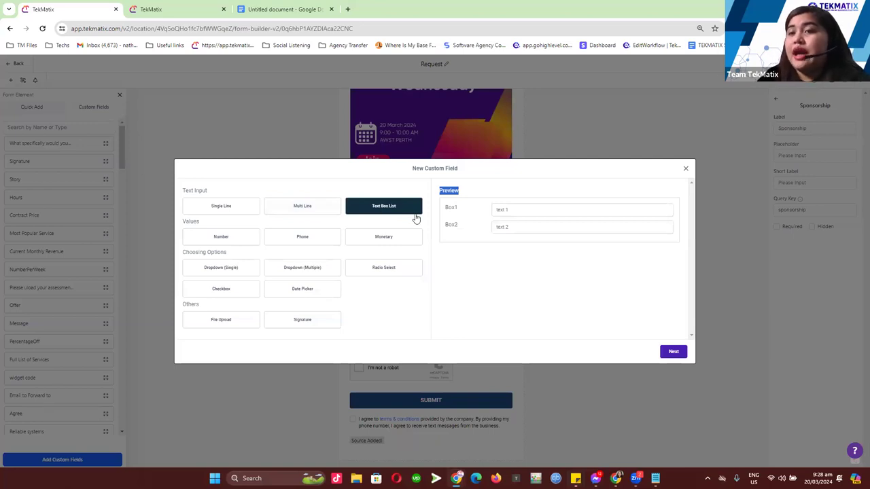
{"action": "left_click", "coordinate": [673, 352]}
{"action": "left_click", "coordinate": [275, 232]}
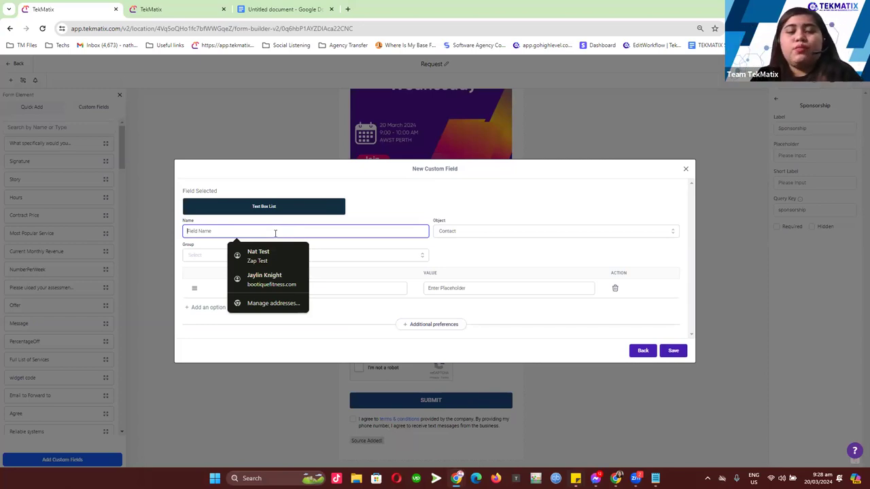
{"action": "type", "text": "Weat a"}
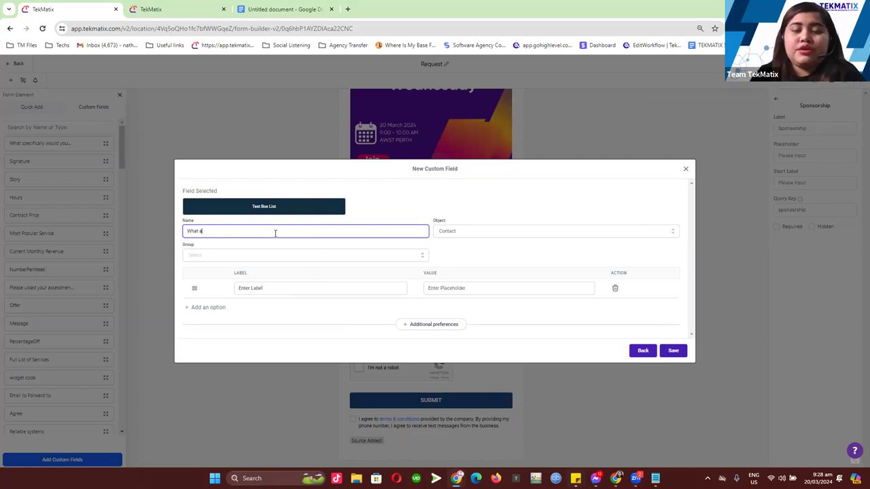
{"action": "type", "text": "re your dogs name"}
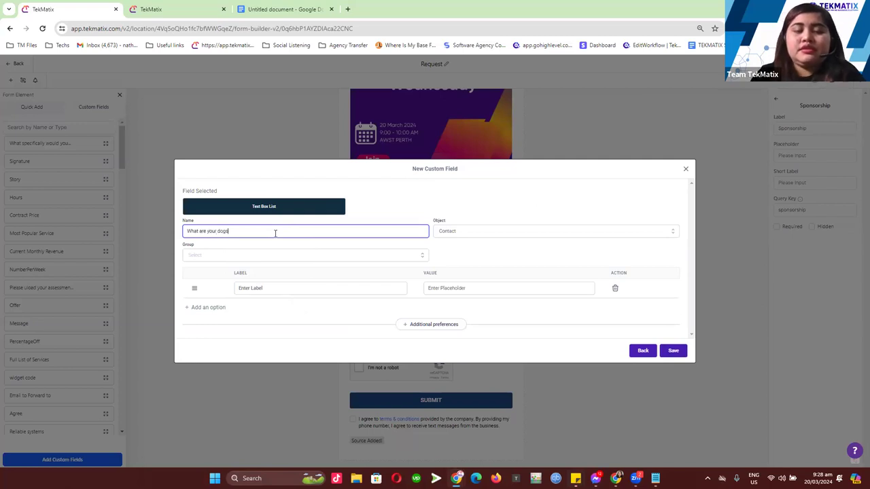
{"action": "left_click", "coordinate": [259, 256]}
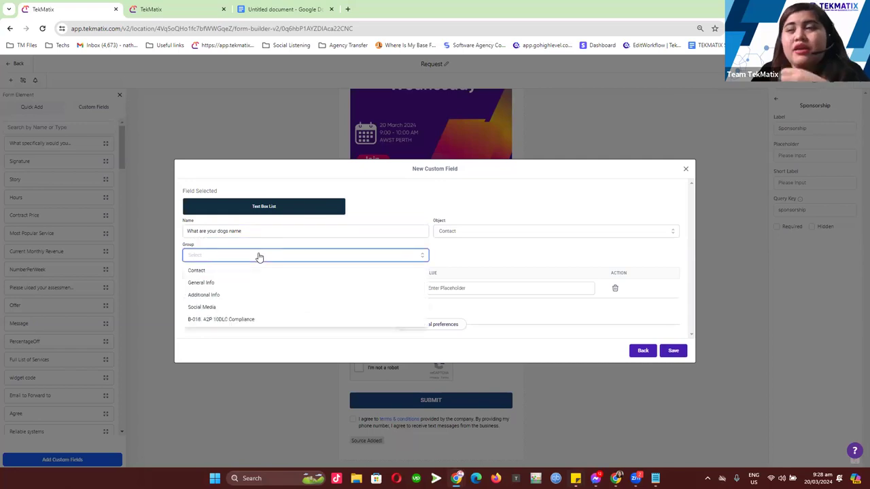
{"action": "left_click", "coordinate": [267, 298]}
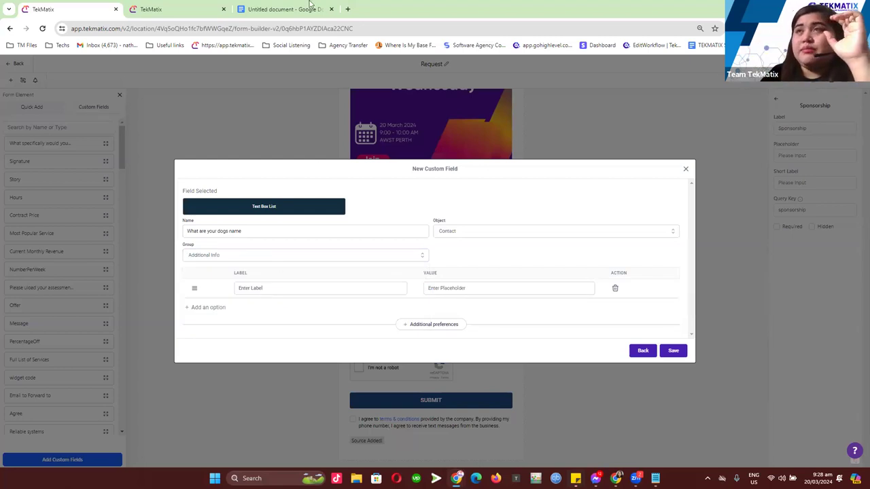
Step: In the second TekMatix browser tab, switch to the TekToolbox Demo account and open its contacts list
{"action": "left_click", "coordinate": [195, 9]}
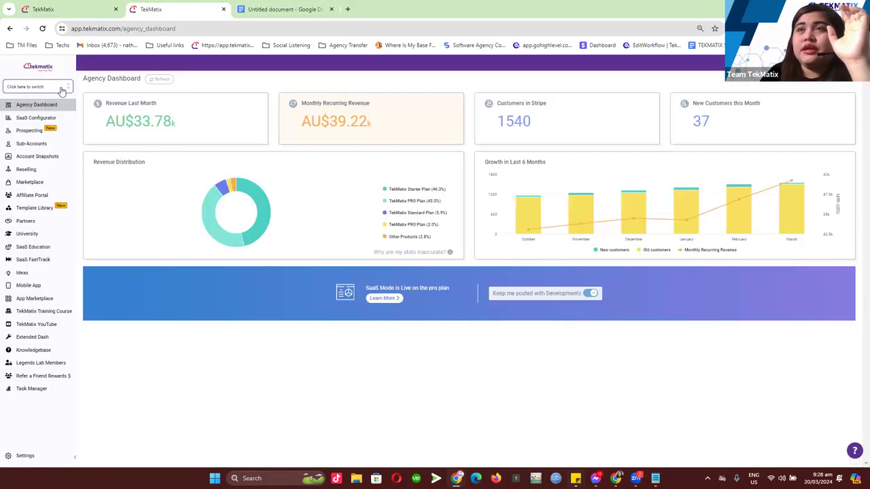
{"action": "left_click", "coordinate": [59, 88]}
{"action": "type", "text": "tektool"}
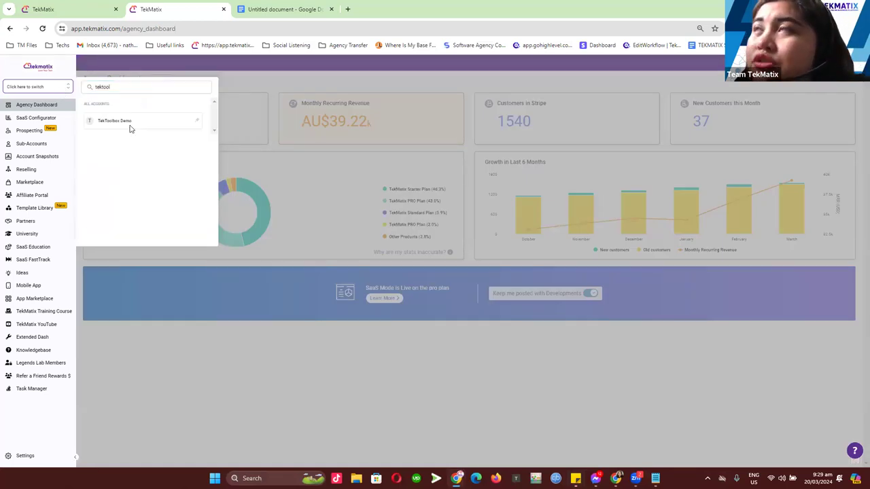
{"action": "left_click", "coordinate": [130, 126]}
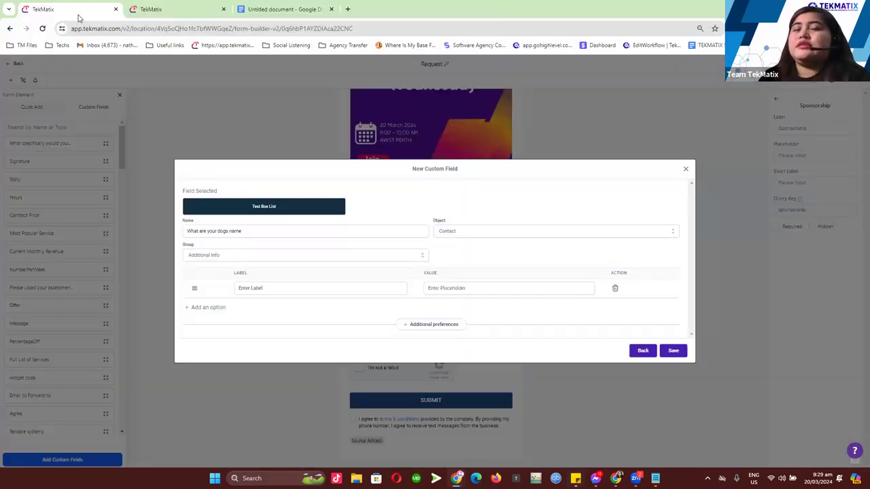
{"action": "left_click", "coordinate": [140, 9]}
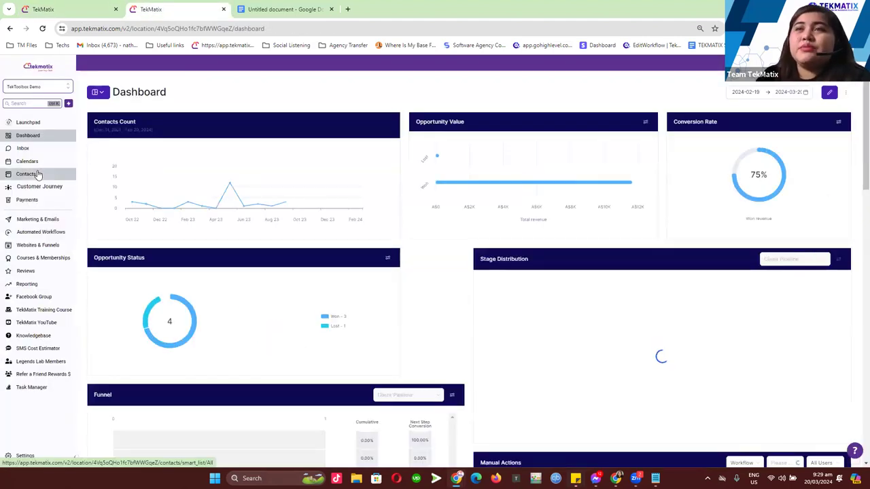
{"action": "left_click", "coordinate": [39, 175]}
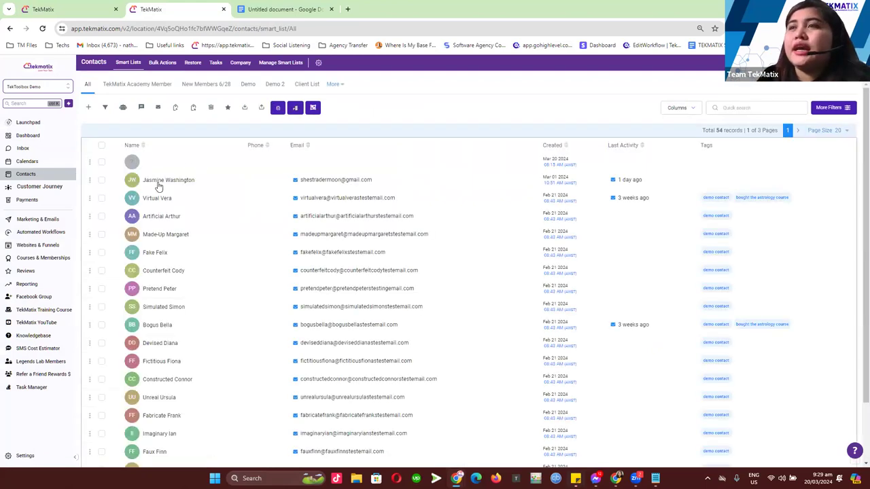
Step: Open a demo contact's record, examine its collapsed field groups, and compare them with the group chosen for the new custom field
{"action": "scroll", "coordinate": [171, 289], "scroll_direction": "down", "scroll_amount": 1}
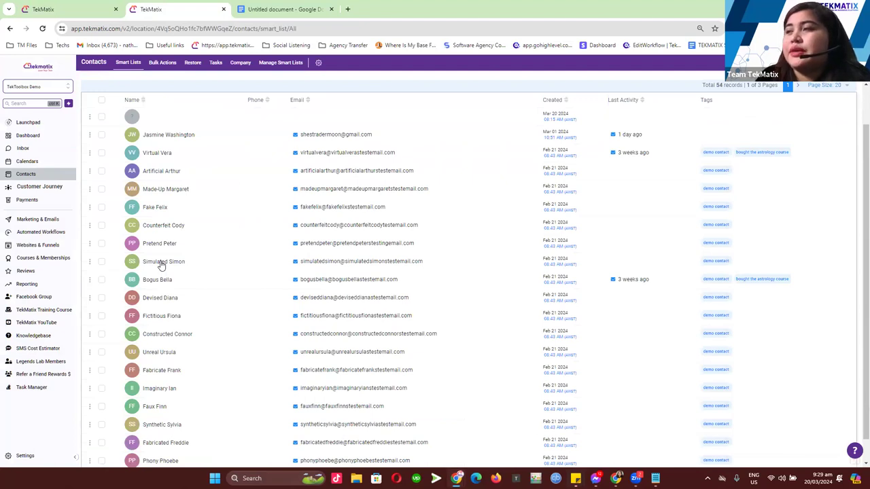
{"action": "left_click", "coordinate": [161, 264]}
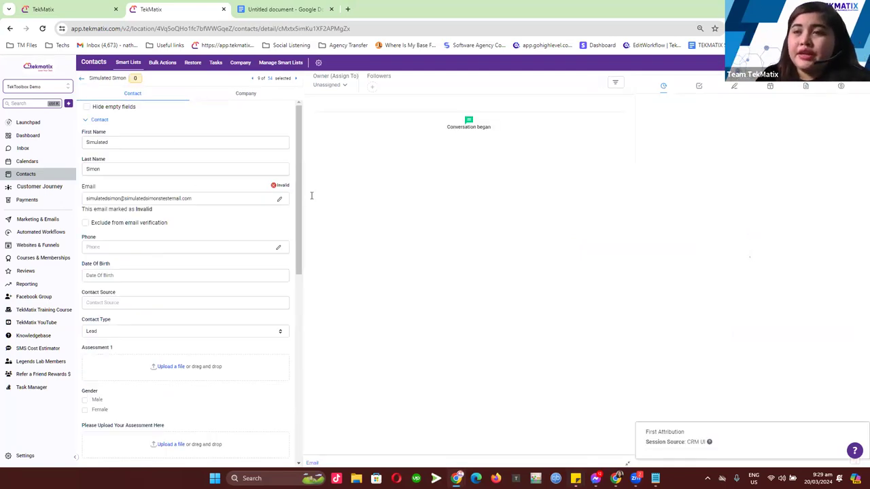
{"action": "left_click", "coordinate": [99, 120]}
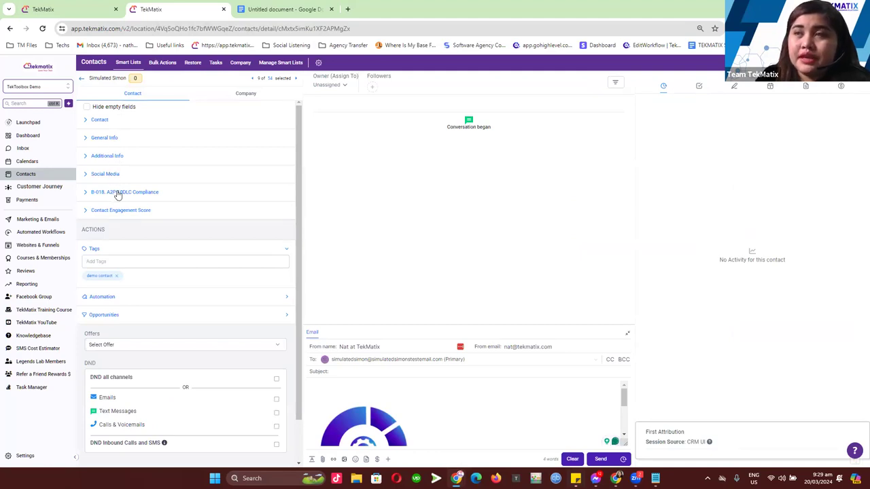
{"action": "left_click", "coordinate": [112, 212]}
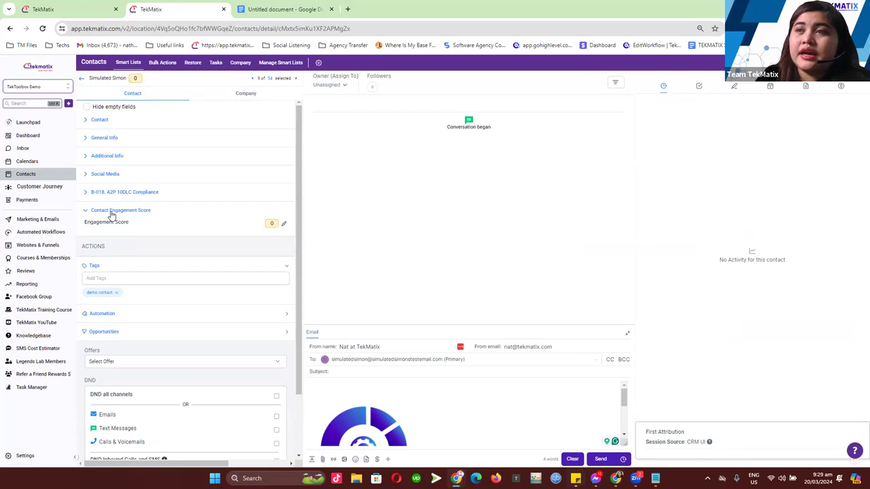
{"action": "left_click", "coordinate": [112, 213]}
{"action": "left_click", "coordinate": [113, 213]}
{"action": "left_click", "coordinate": [113, 213]}
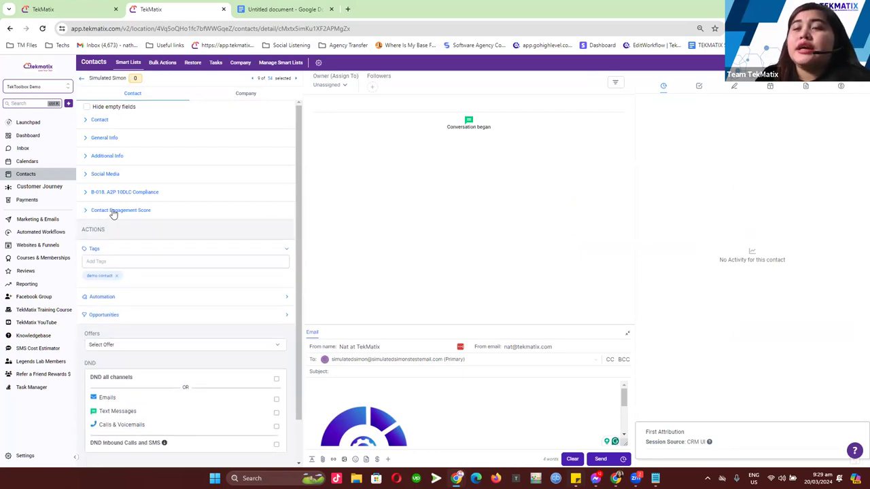
{"action": "left_click", "coordinate": [48, 10]}
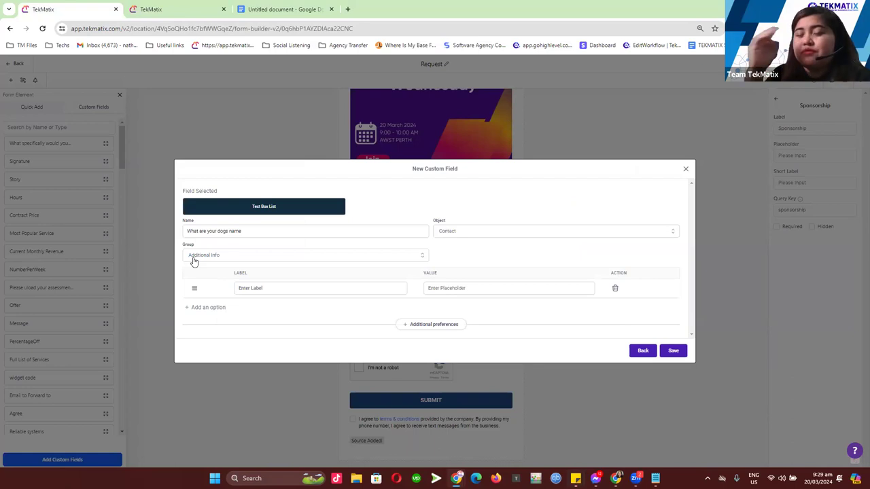
{"action": "left_click", "coordinate": [146, 14]}
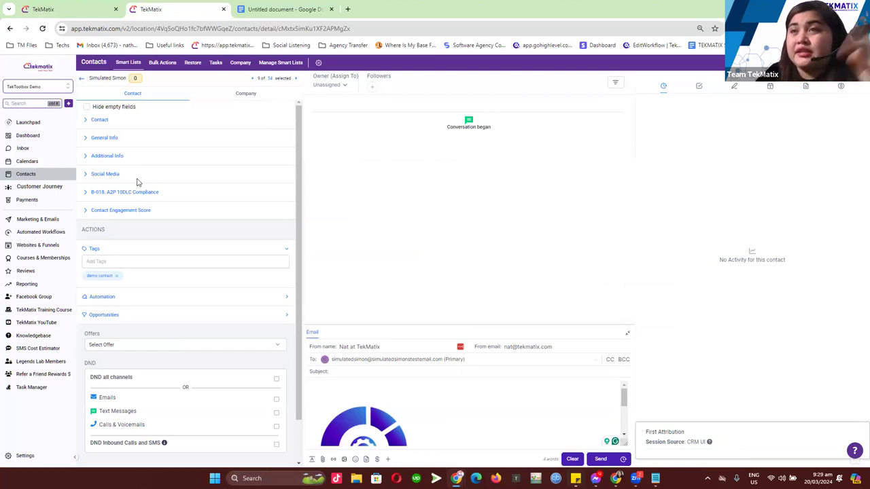
Step: Add a custom field folder named "Dog Training" for the Contact object in the account's custom field settings
{"action": "left_click", "coordinate": [39, 457]}
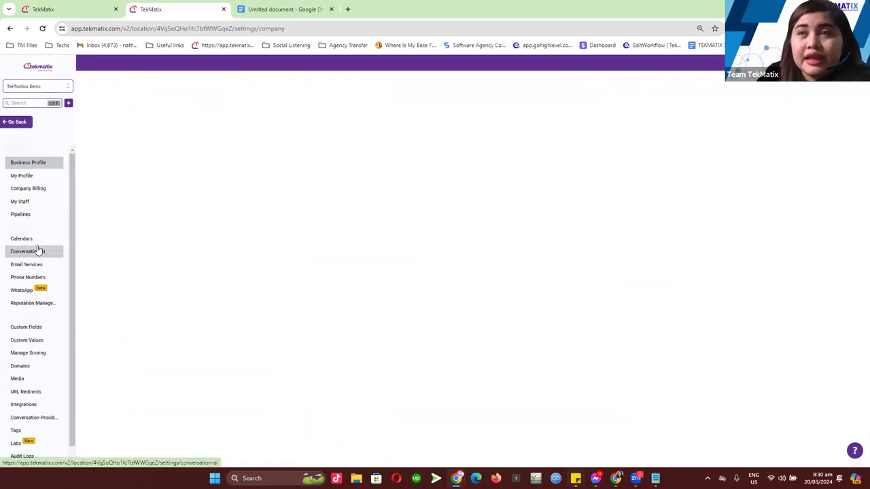
{"action": "left_click", "coordinate": [42, 330]}
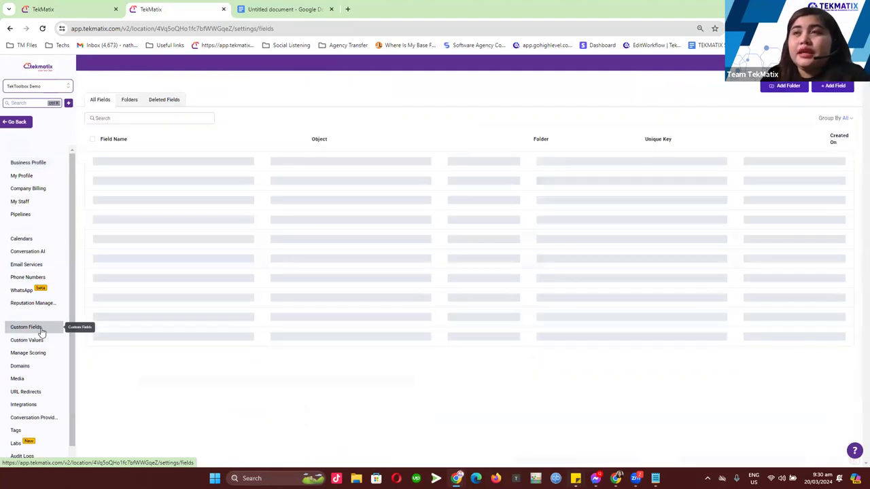
{"action": "left_click", "coordinate": [133, 100]}
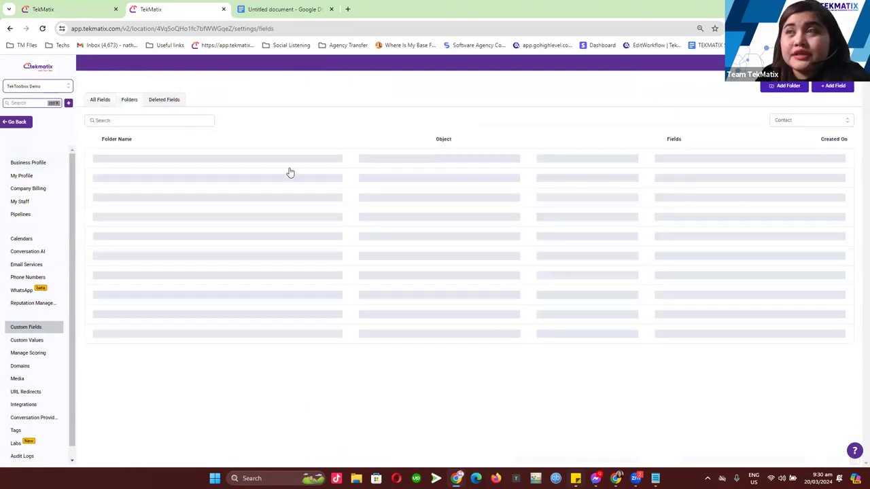
{"action": "left_click", "coordinate": [789, 86]}
{"action": "left_click", "coordinate": [421, 247]}
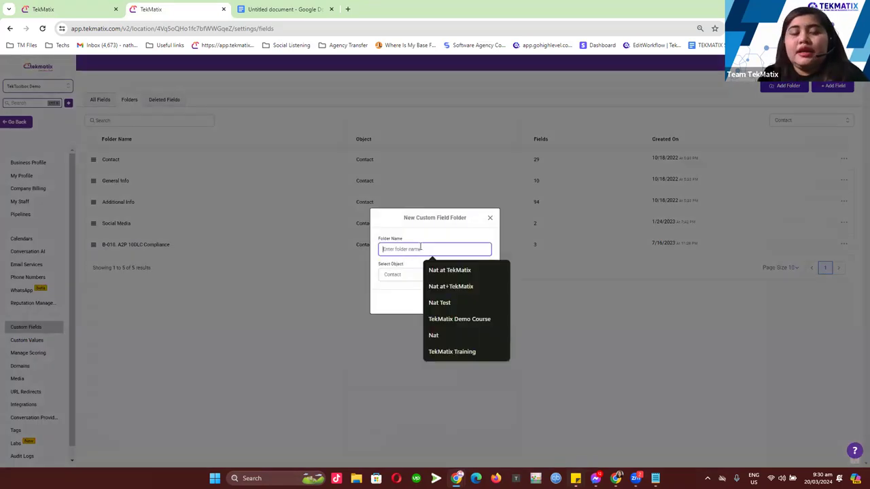
{"action": "type", "text": "Doc"}
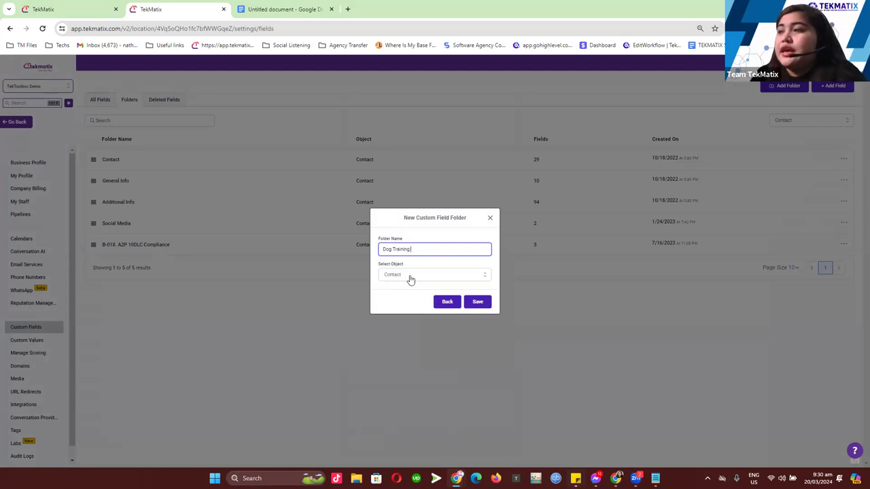
{"action": "left_click", "coordinate": [478, 304]}
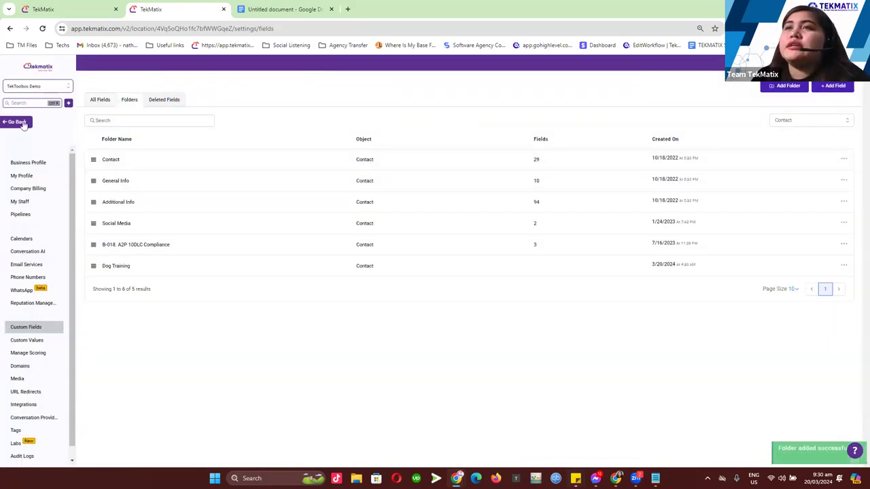
Step: Return to the demo contact's record and check the contents of the Dog Training group
{"action": "left_click", "coordinate": [20, 123]}
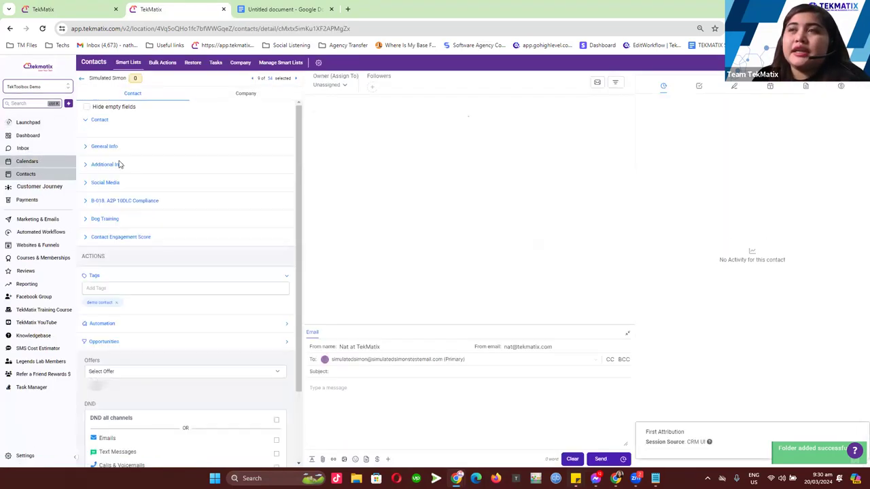
{"action": "left_click", "coordinate": [108, 220]}
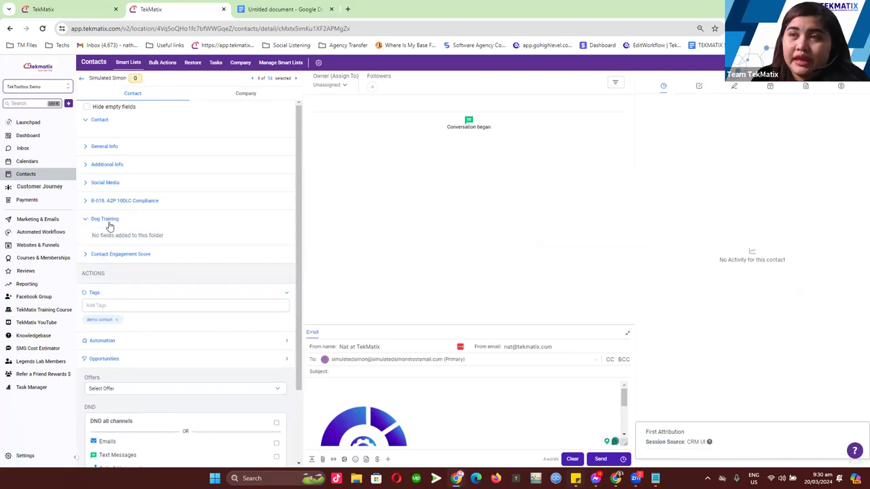
{"action": "left_click", "coordinate": [108, 220]}
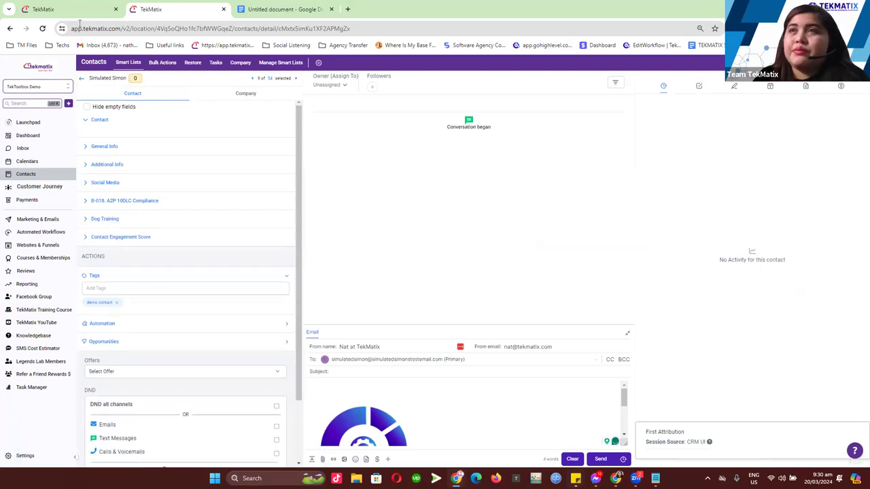
Step: Check the groups offered for the new custom field against the Dog Training group in the demo contact's record
{"action": "left_click", "coordinate": [44, 9]}
{"action": "left_click", "coordinate": [221, 259]}
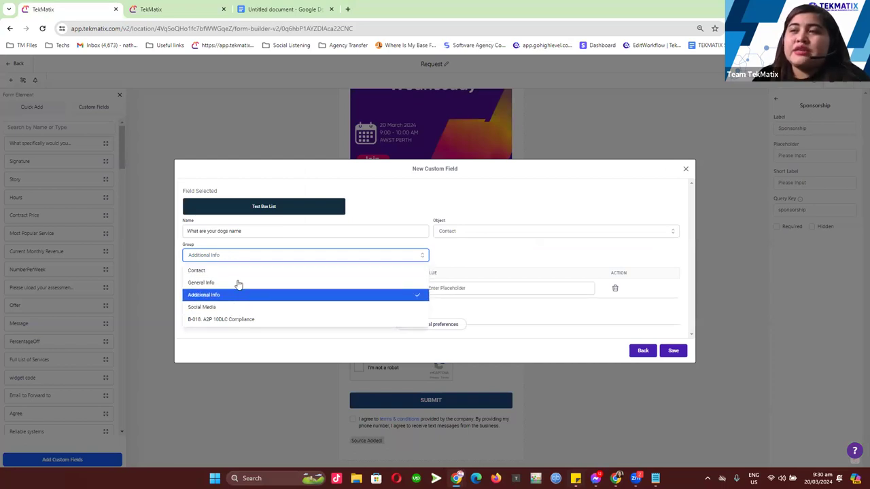
{"action": "left_click", "coordinate": [258, 250]}
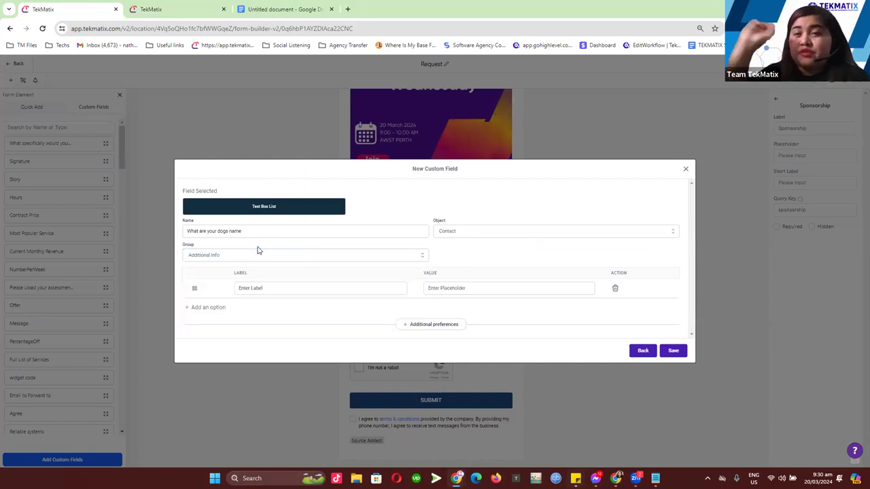
{"action": "left_click", "coordinate": [248, 259]}
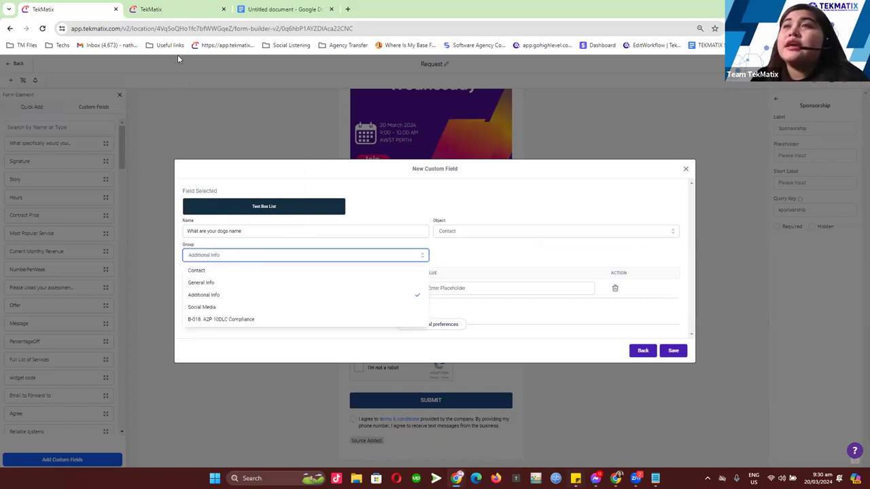
{"action": "left_click", "coordinate": [171, 12]}
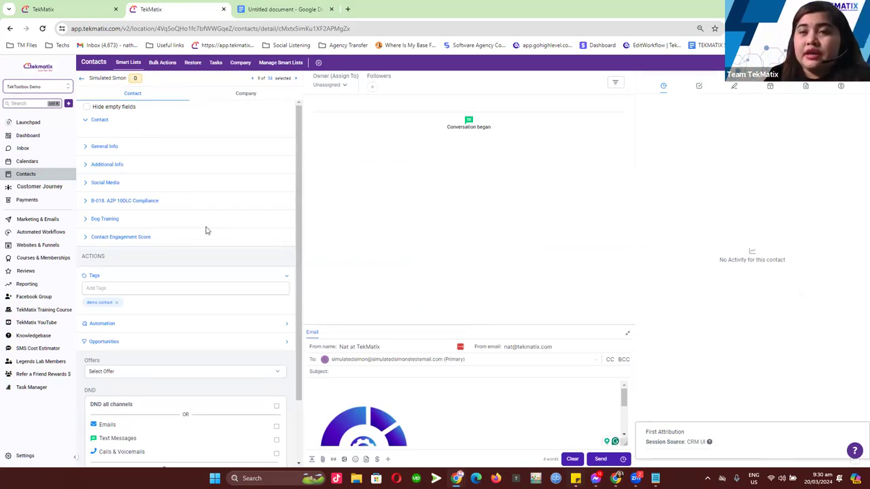
{"action": "left_click", "coordinate": [114, 221]}
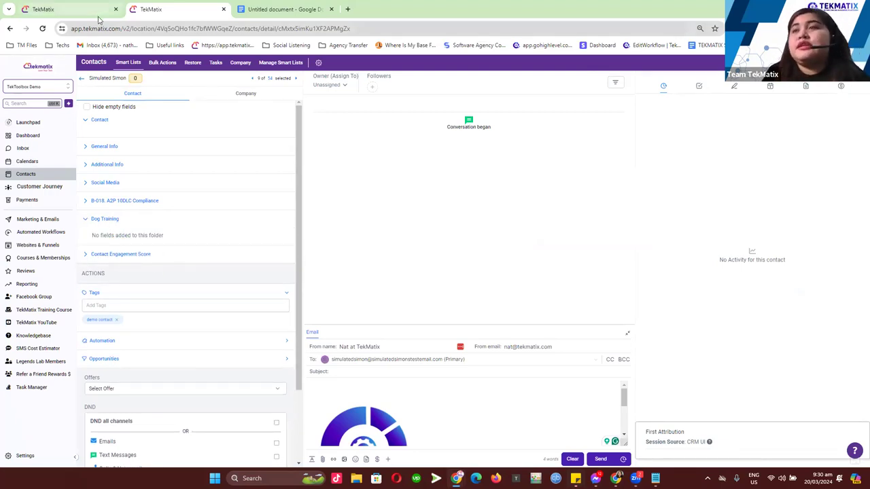
Step: In the form builder's new text box list field, add the options Dog 1, Dog 2 and Dog 3 and save the field
{"action": "left_click", "coordinate": [68, 10]}
{"action": "left_click", "coordinate": [241, 259]}
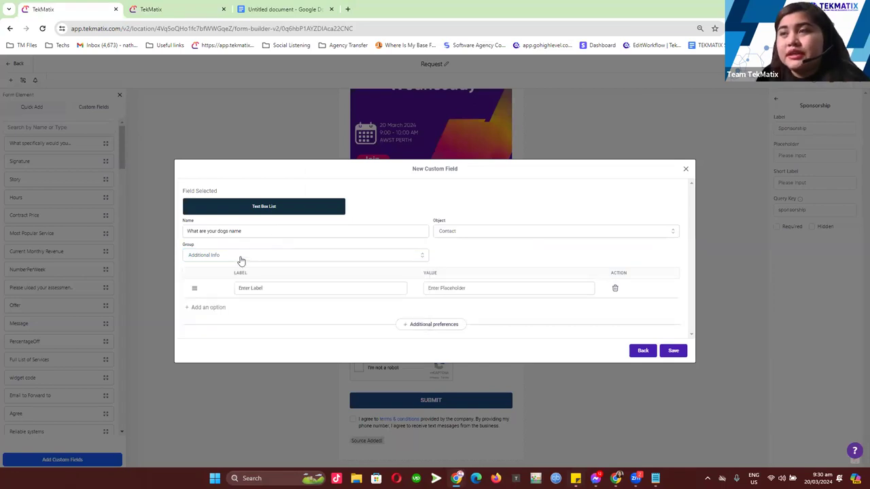
{"action": "left_click", "coordinate": [279, 288]}
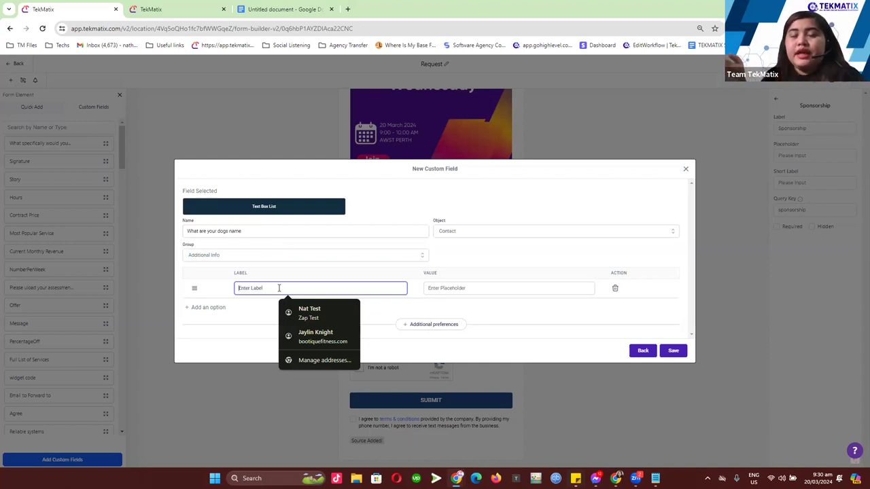
{"action": "type", "text": "Dog"}
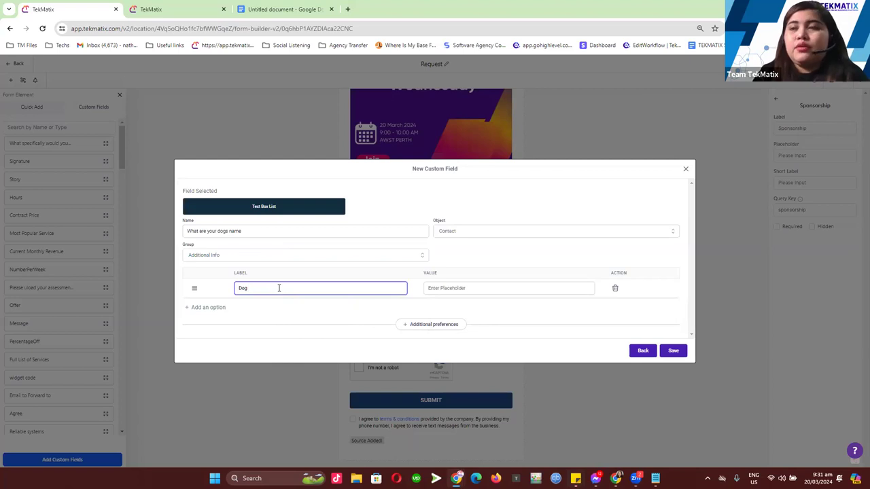
{"action": "type", "text": " 1"}
{"action": "left_click", "coordinate": [230, 307]}
{"action": "left_click", "coordinate": [273, 297]}
{"action": "type", "text": "Dog 2"}
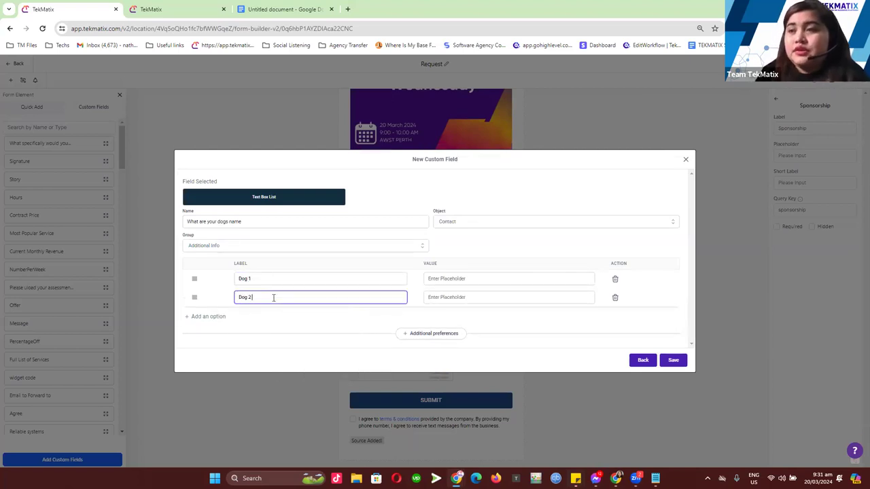
{"action": "left_click", "coordinate": [211, 317]}
{"action": "left_click", "coordinate": [246, 306]}
{"action": "type", "text": "Dog 3"}
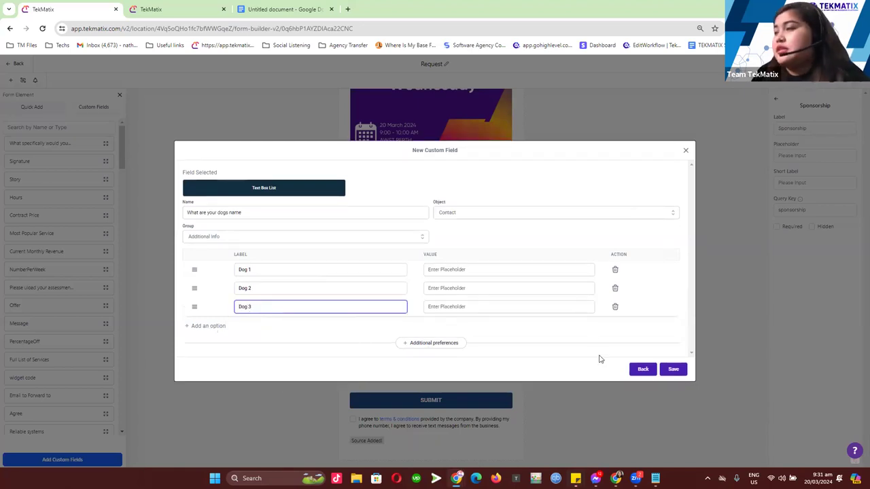
{"action": "left_click", "coordinate": [673, 370]}
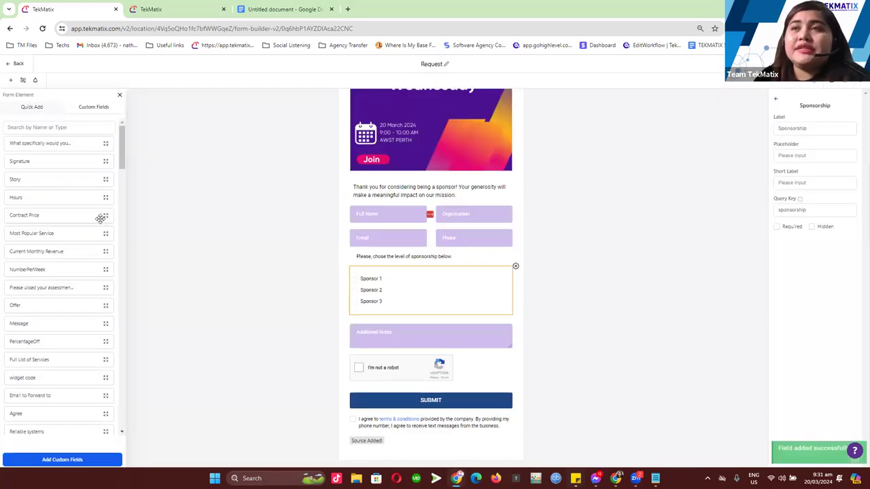
Step: Look through the form's custom fields list for the newly created dog name field
{"action": "left_click_drag", "start_coordinate": [122, 167], "coordinate": [122, 408]}
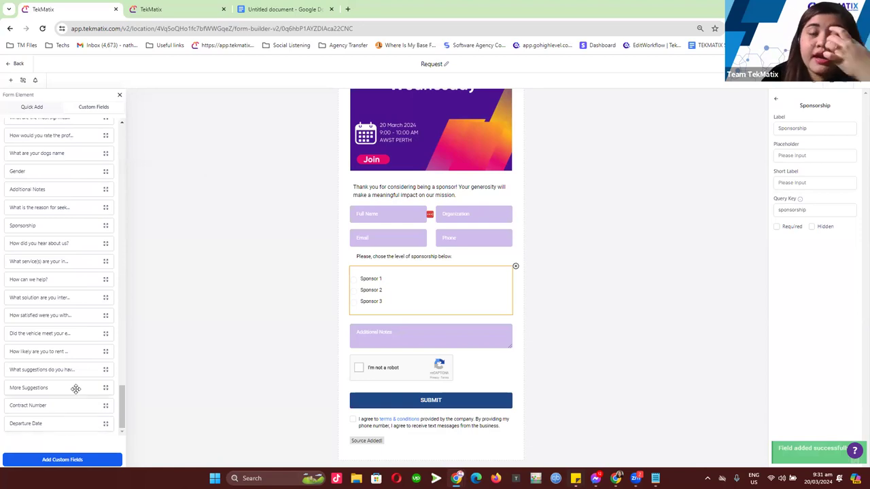
{"action": "scroll", "coordinate": [80, 406], "scroll_direction": "up", "scroll_amount": 4}
{"action": "scroll", "coordinate": [81, 406], "scroll_direction": "down", "scroll_amount": 4}
{"action": "scroll", "coordinate": [80, 404], "scroll_direction": "up", "scroll_amount": 2}
{"action": "scroll", "coordinate": [78, 403], "scroll_direction": "down", "scroll_amount": 2}
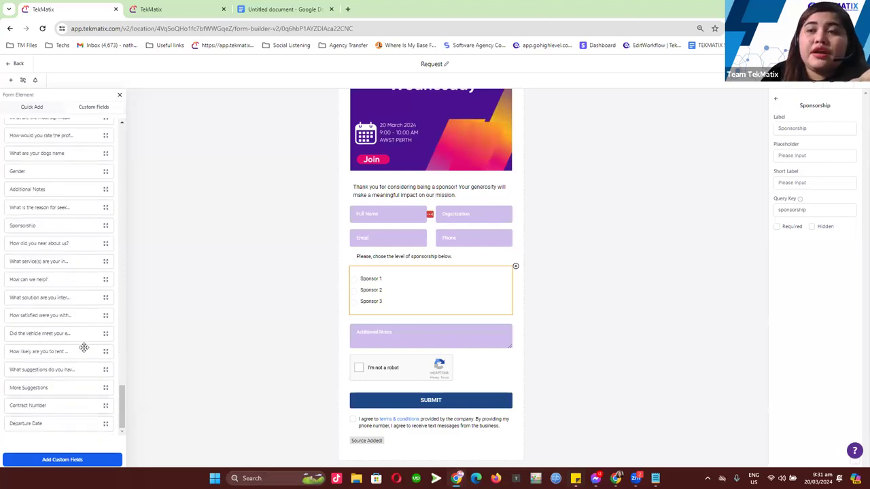
{"action": "left_click", "coordinate": [34, 108]}
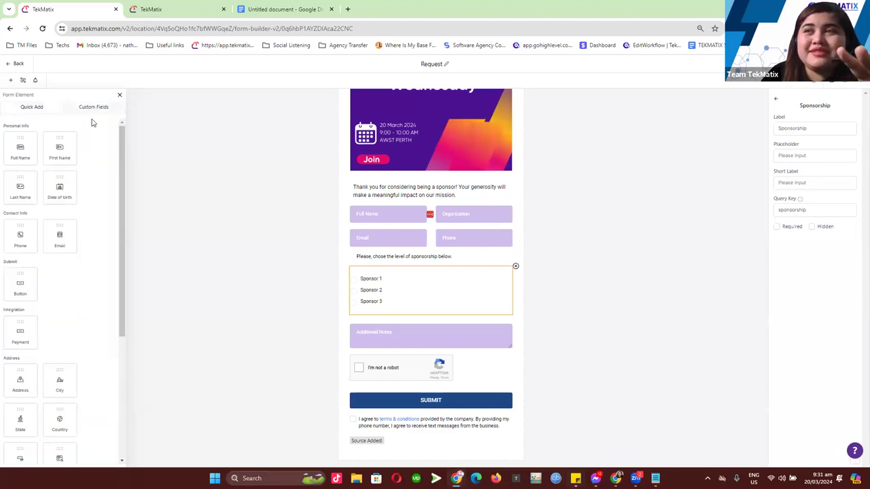
{"action": "left_click", "coordinate": [93, 107]}
{"action": "left_click_drag", "start_coordinate": [118, 159], "coordinate": [112, 402]}
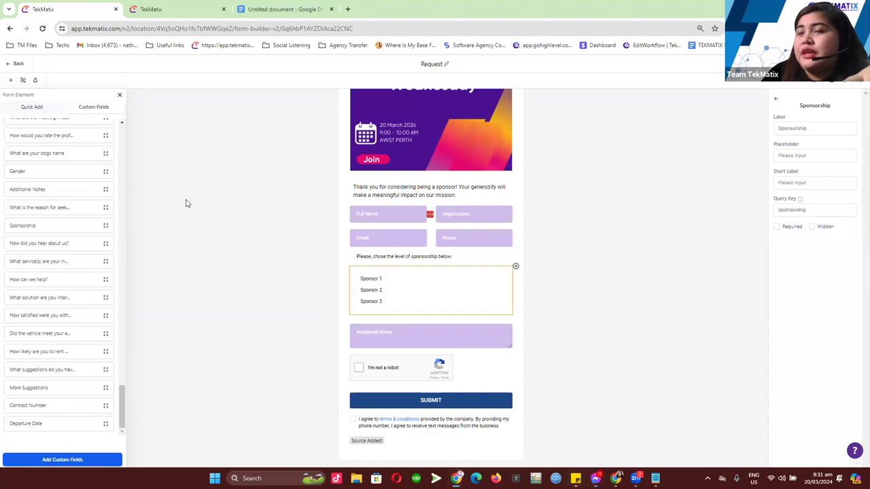
Step: Search the custom fields for "dog" and place "What are your dogs name" between Additional Notes and the captcha
{"action": "scroll", "coordinate": [77, 122], "scroll_direction": "up", "scroll_amount": 10}
{"action": "scroll", "coordinate": [92, 256], "scroll_direction": "up", "scroll_amount": 5}
{"action": "left_click", "coordinate": [70, 127]}
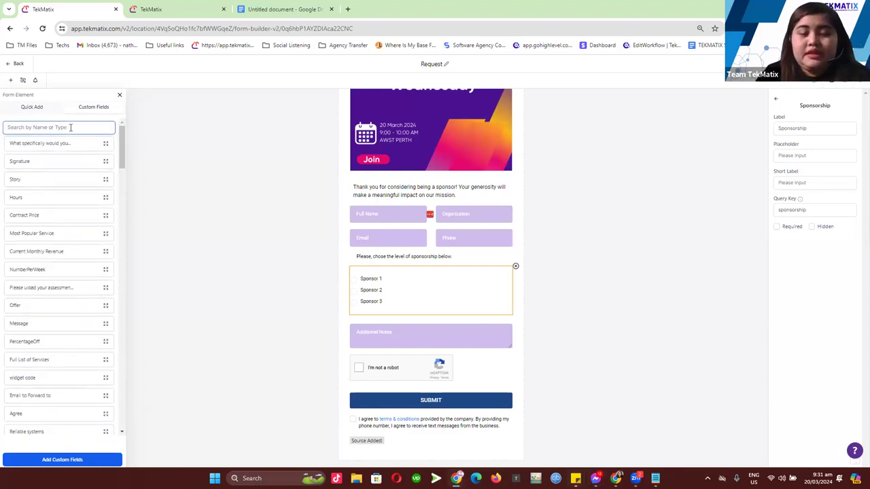
{"action": "type", "text": "dog"}
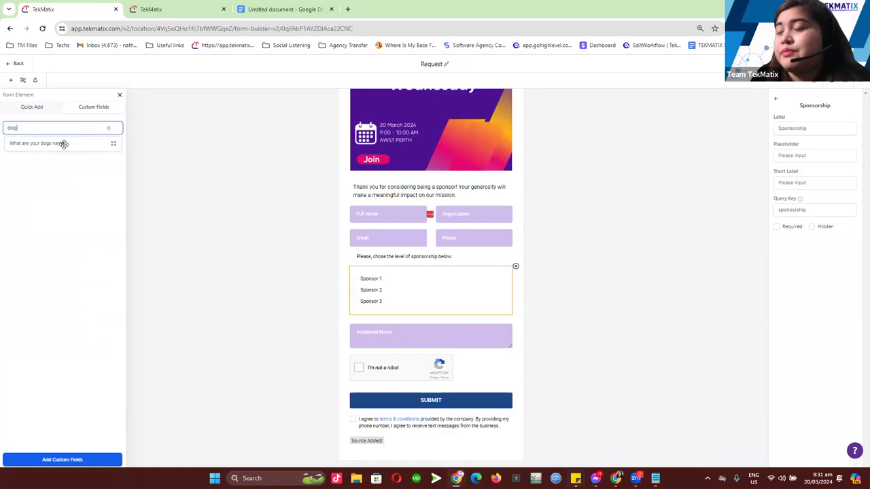
{"action": "left_click_drag", "start_coordinate": [55, 143], "coordinate": [395, 364]}
{"action": "scroll", "coordinate": [408, 326], "scroll_direction": "down", "scroll_amount": 1}
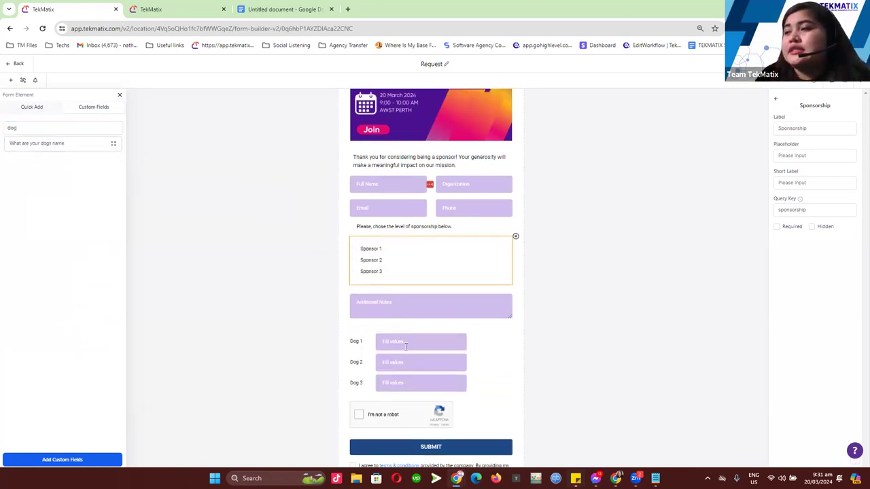
Step: Turn on label display for the whole form and select the dog name field to check its label
{"action": "left_click", "coordinate": [405, 315]}
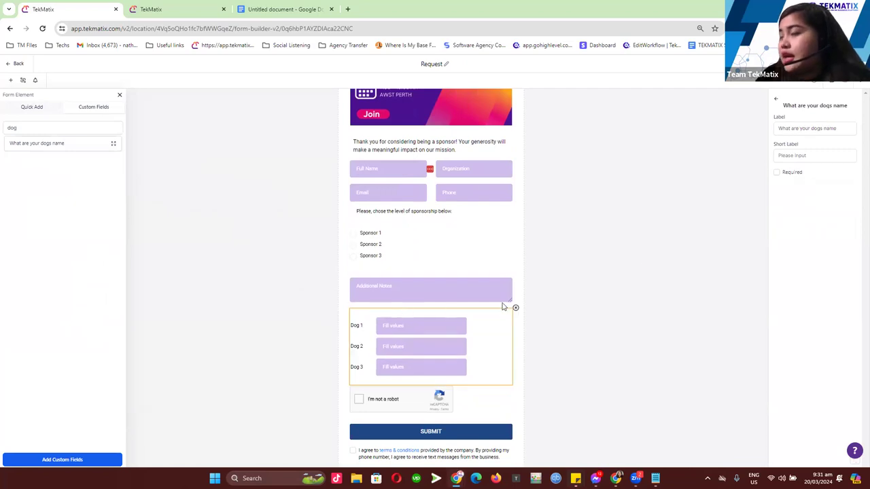
{"action": "left_click", "coordinate": [810, 131]}
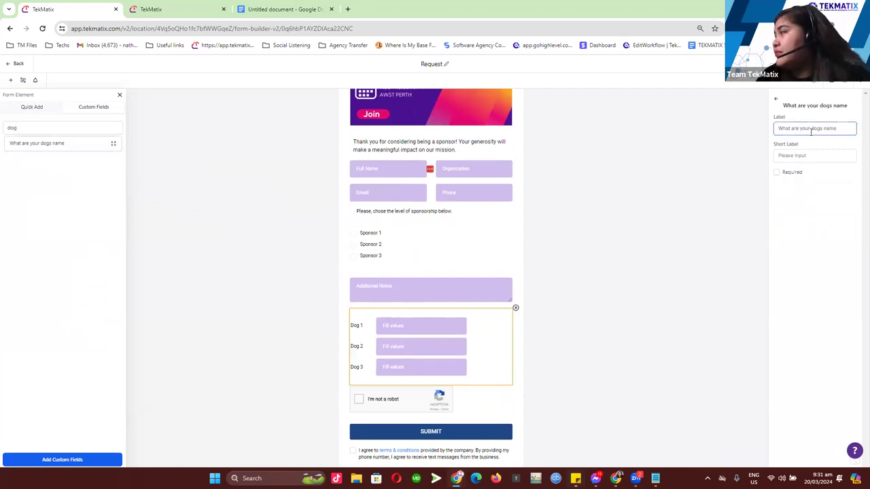
{"action": "left_click", "coordinate": [858, 96]}
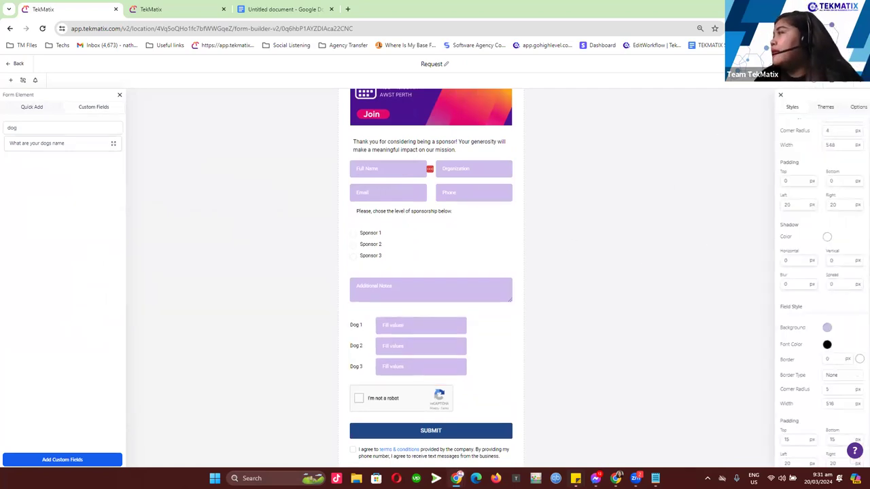
{"action": "scroll", "coordinate": [803, 262], "scroll_direction": "up", "scroll_amount": 3}
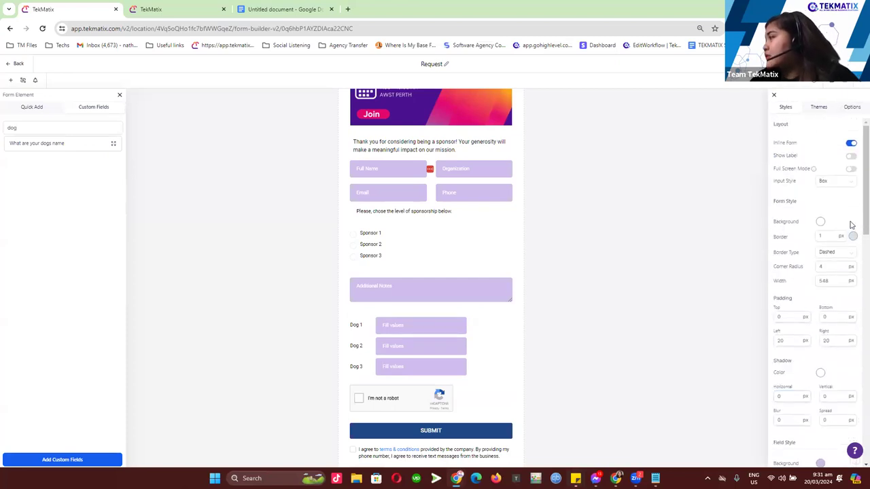
{"action": "left_click", "coordinate": [851, 156]}
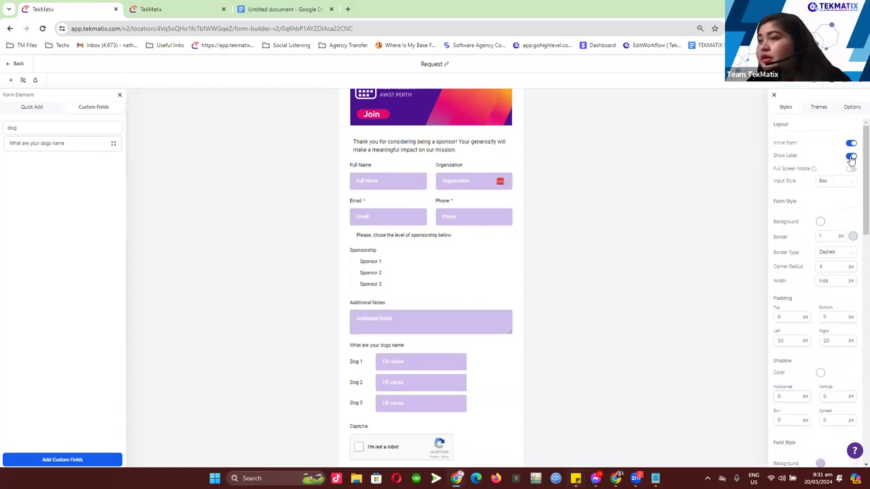
{"action": "left_click", "coordinate": [457, 238]}
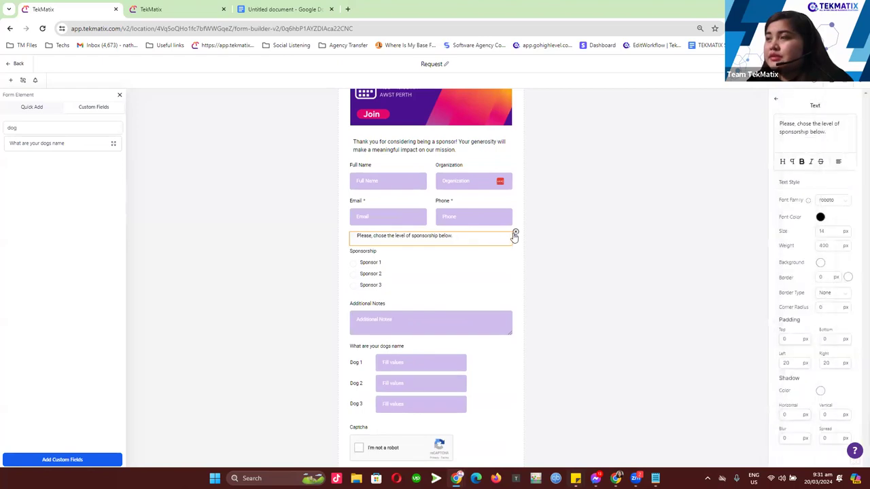
{"action": "left_click", "coordinate": [580, 250]}
{"action": "scroll", "coordinate": [447, 301], "scroll_direction": "down", "scroll_amount": 2}
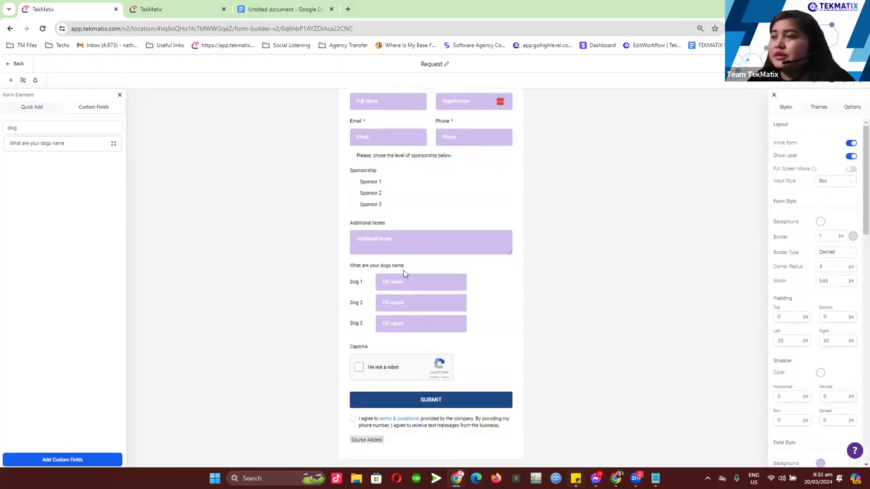
{"action": "left_click", "coordinate": [407, 277]}
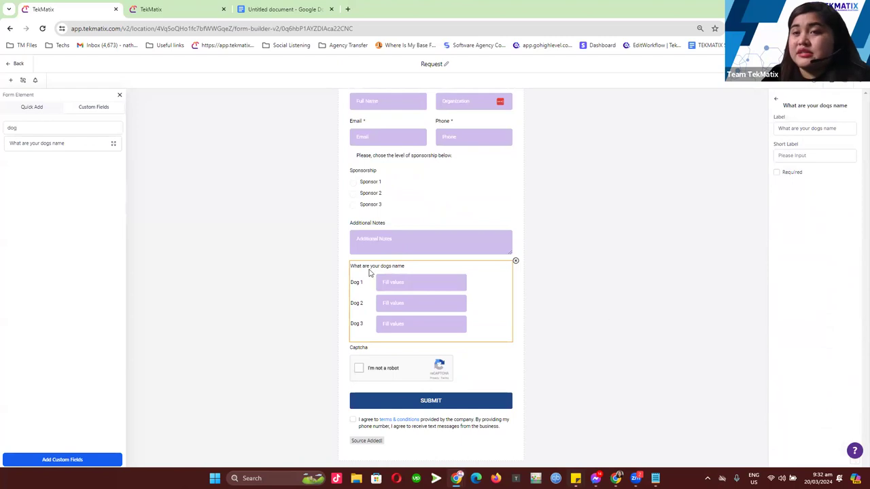
Step: Clear the "dog" search to list all custom fields again
{"action": "left_click", "coordinate": [76, 125]}
{"action": "key", "text": "ctrl+a"}
{"action": "key", "text": "BackSpace"}
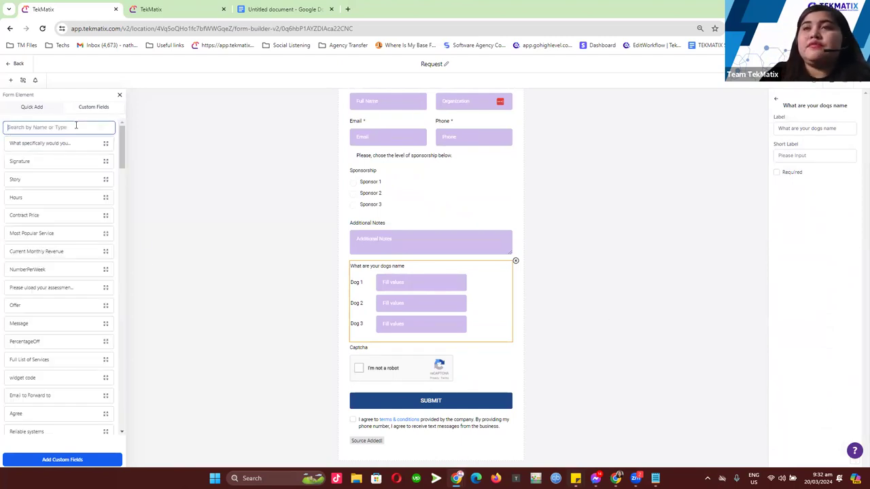
Step: Preview the Number, Monetary, Dropdown (Single), Checkbox, Radio Select, Date Picker, File Upload and Signature types for a new custom field and close without creating one
{"action": "left_click", "coordinate": [82, 460]}
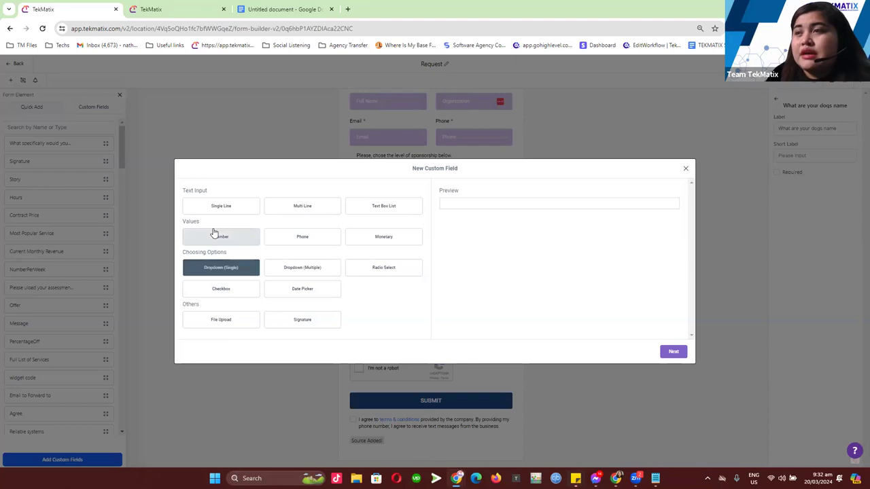
{"action": "left_click", "coordinate": [214, 234]}
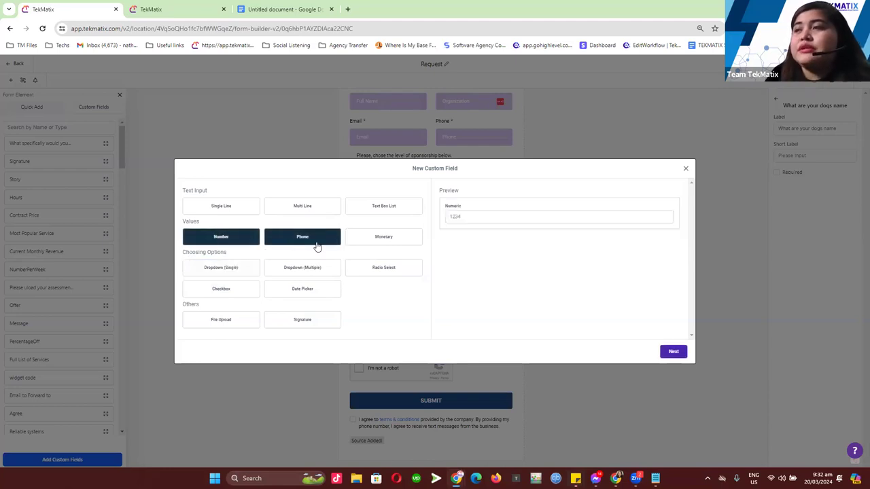
{"action": "left_click", "coordinate": [372, 240]}
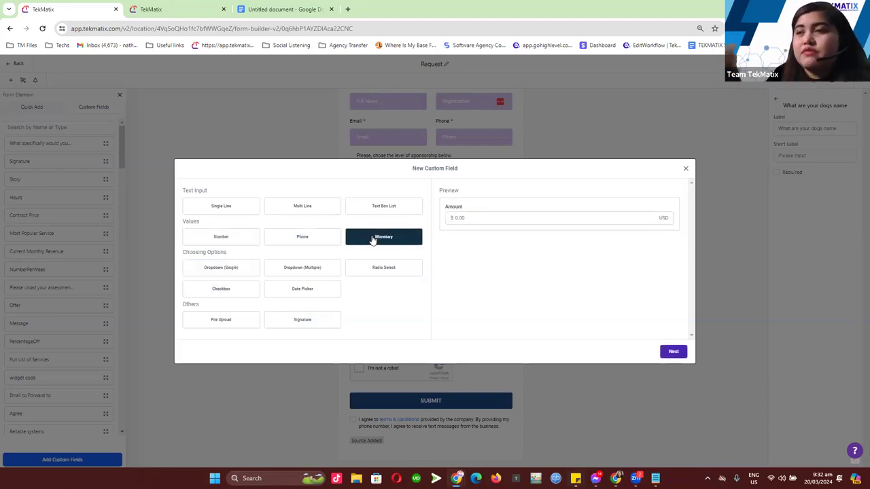
{"action": "left_click", "coordinate": [234, 271]}
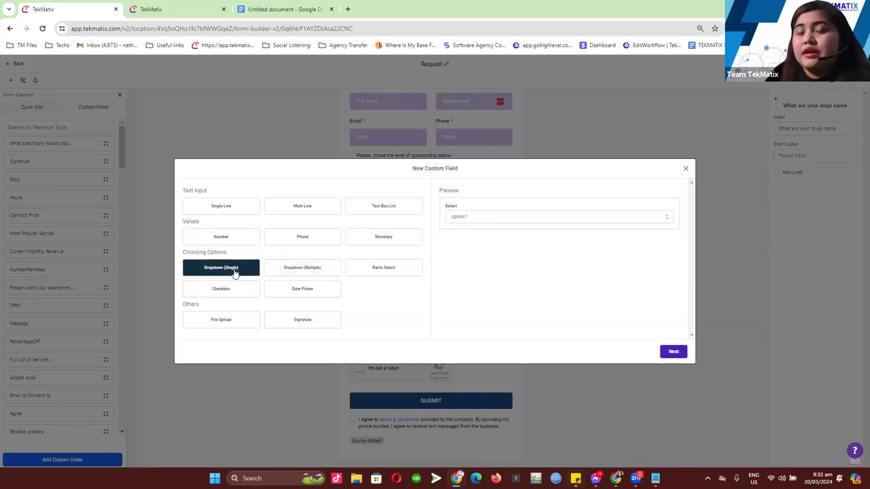
{"action": "left_click", "coordinate": [233, 291]}
{"action": "left_click", "coordinate": [382, 269]}
{"action": "left_click", "coordinate": [317, 299]}
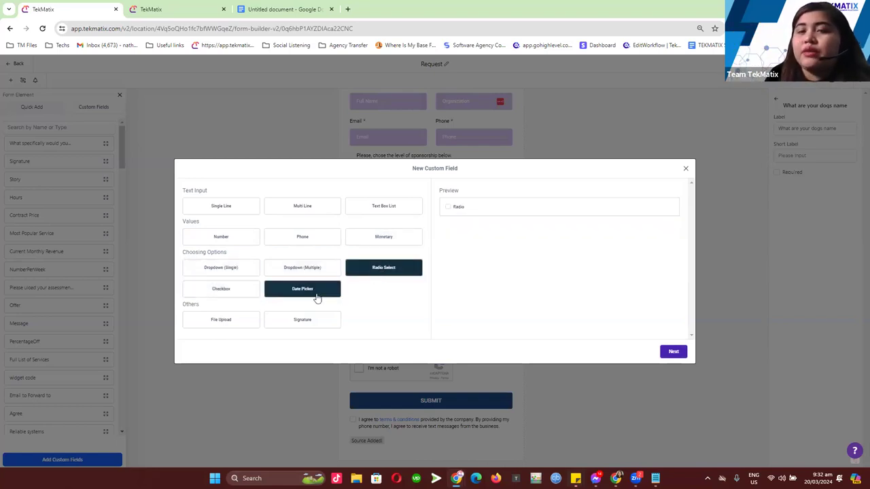
{"action": "left_click", "coordinate": [240, 321]}
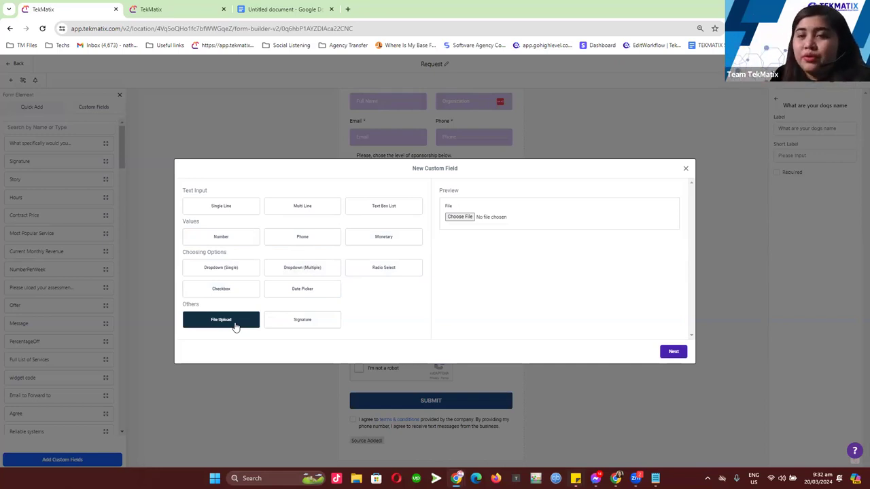
{"action": "left_click", "coordinate": [306, 322]}
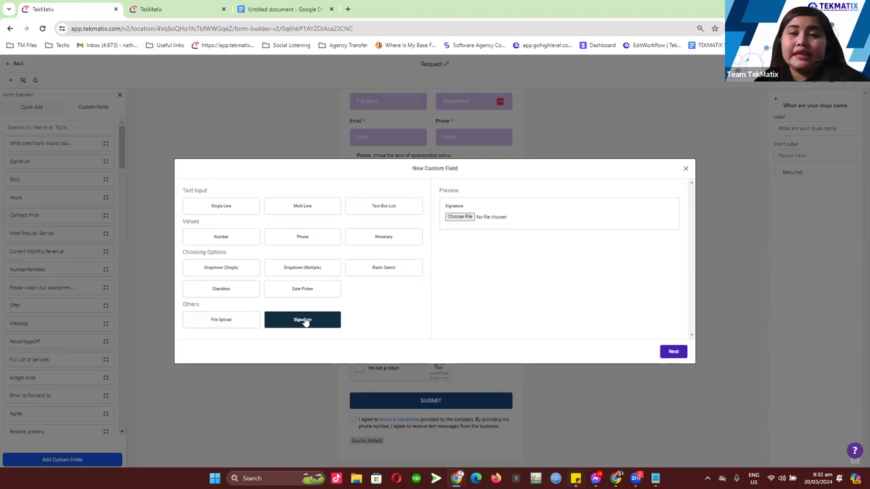
{"action": "left_click", "coordinate": [686, 170]}
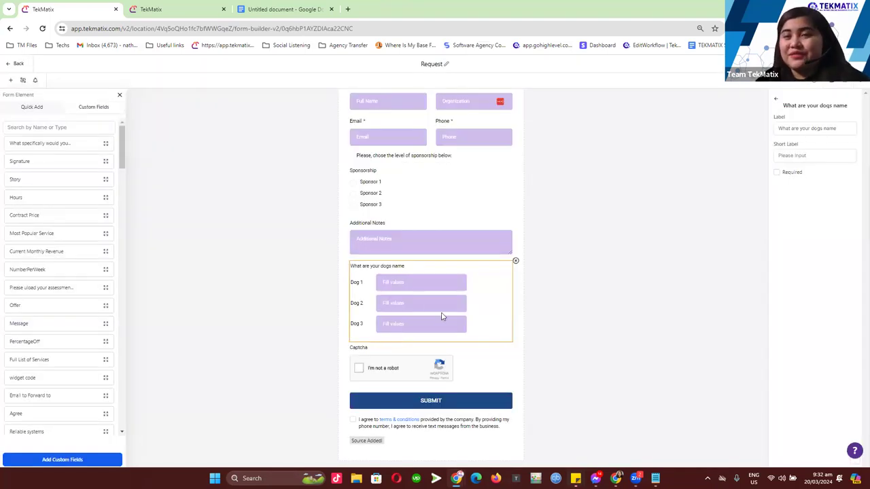
Step: View the condition types available for the form and close the conditions without adding one
{"action": "scroll", "coordinate": [508, 270], "scroll_direction": "up", "scroll_amount": 2}
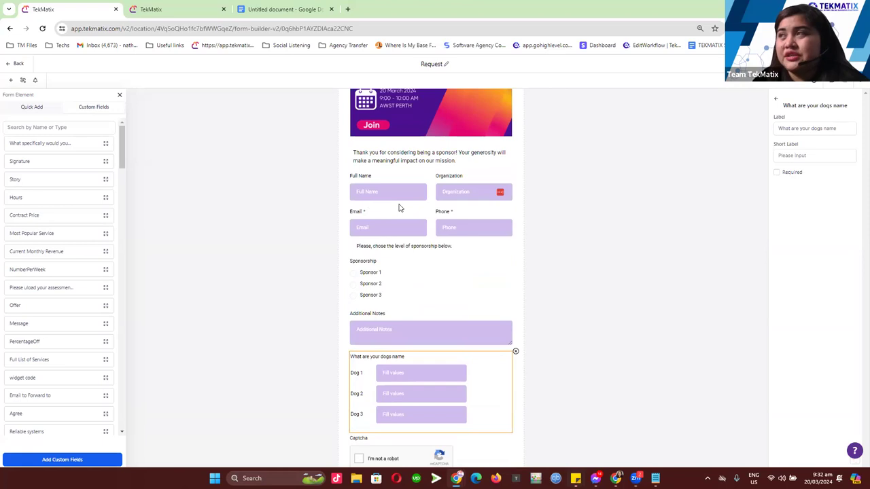
{"action": "scroll", "coordinate": [424, 218], "scroll_direction": "down", "scroll_amount": 3}
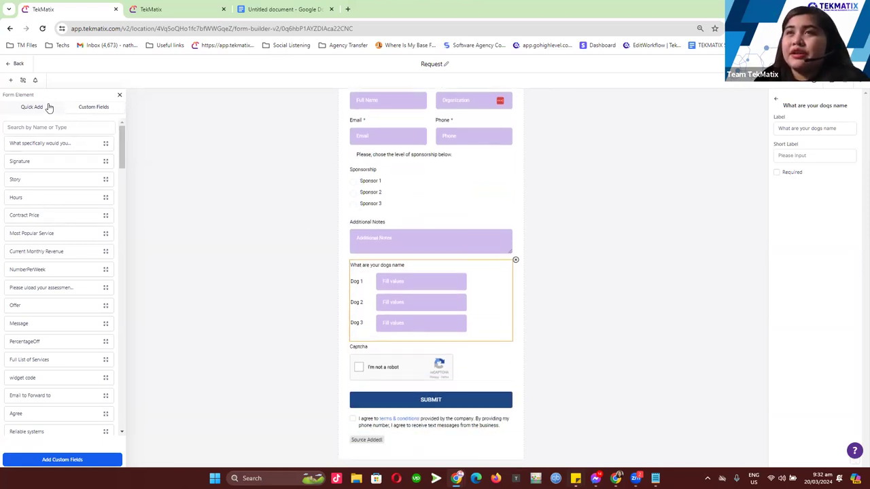
{"action": "left_click", "coordinate": [23, 80]}
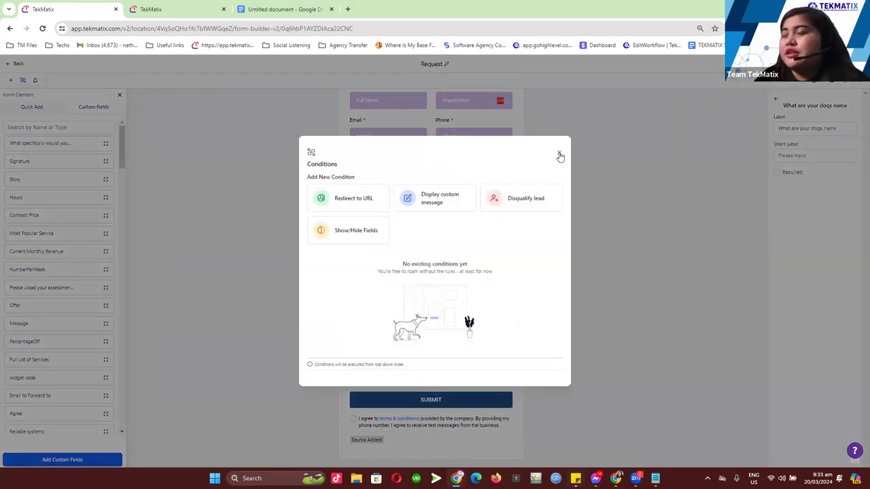
{"action": "left_click", "coordinate": [558, 154]}
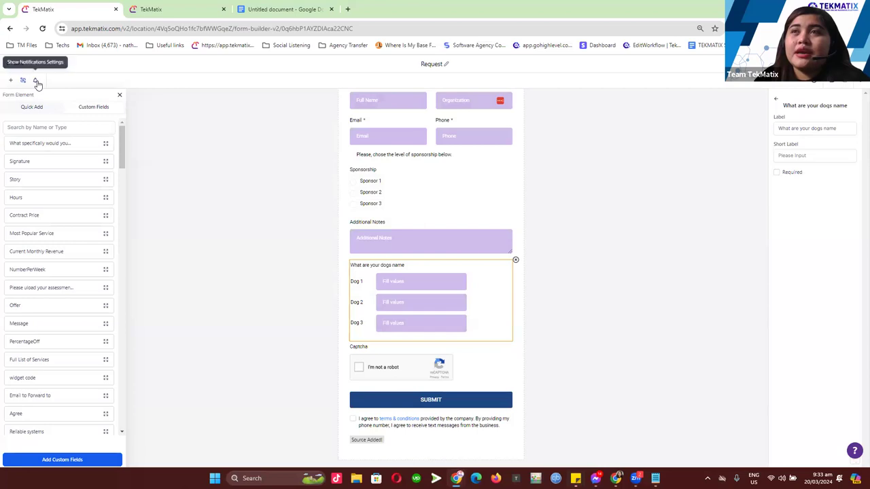
Step: Enable the form's email notification and set its subject to "Dog Training Request Form Submitted"
{"action": "left_click", "coordinate": [36, 81]}
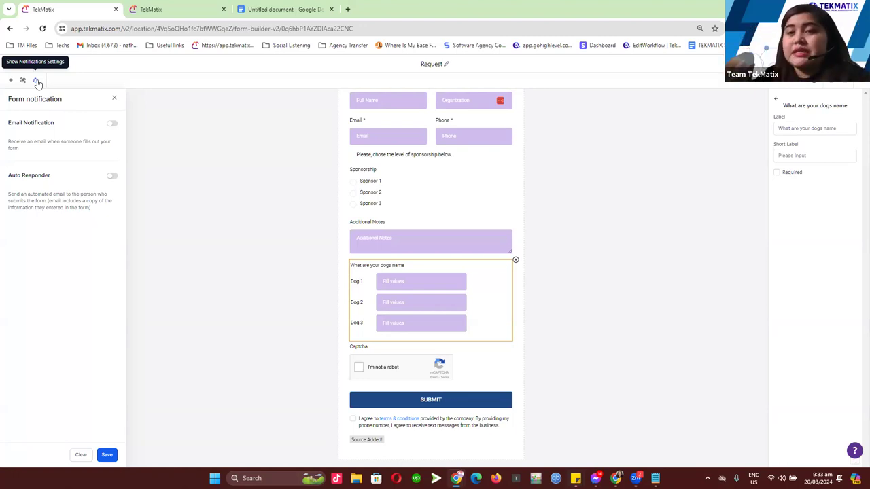
{"action": "left_click", "coordinate": [110, 126]}
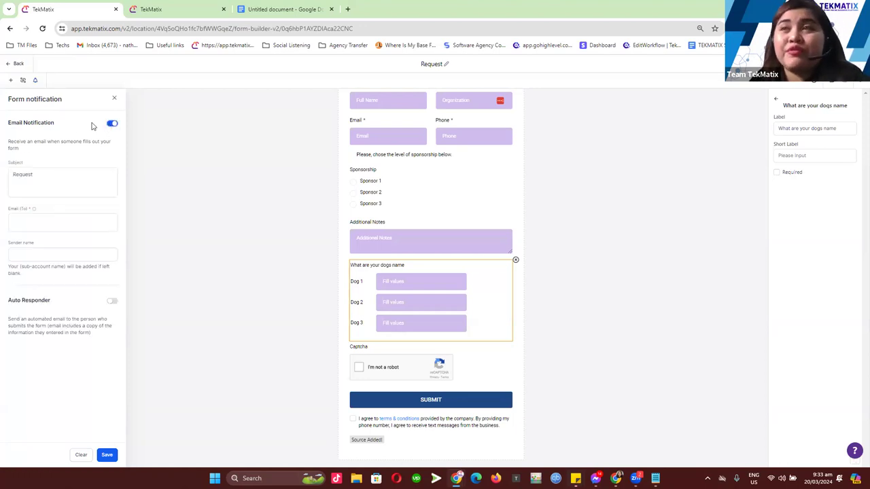
{"action": "left_click", "coordinate": [112, 126]}
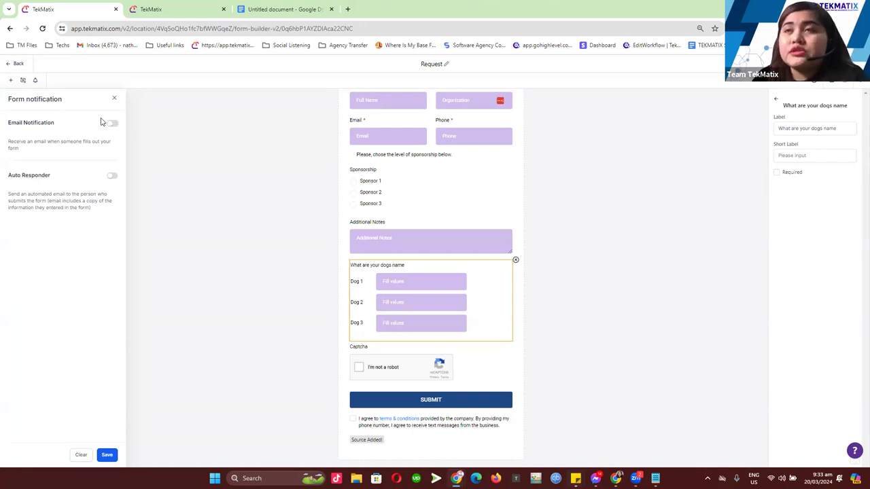
{"action": "left_click", "coordinate": [113, 124]}
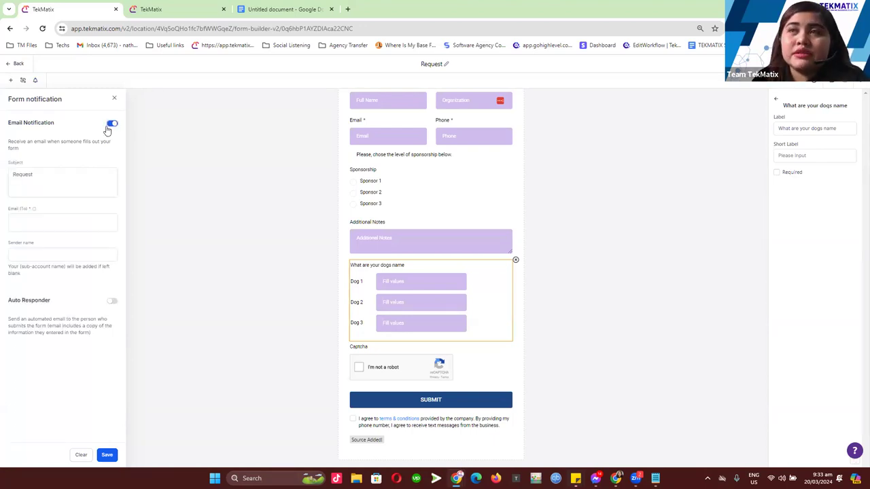
{"action": "left_click", "coordinate": [73, 174]}
{"action": "double_click", "coordinate": [9, 172]}
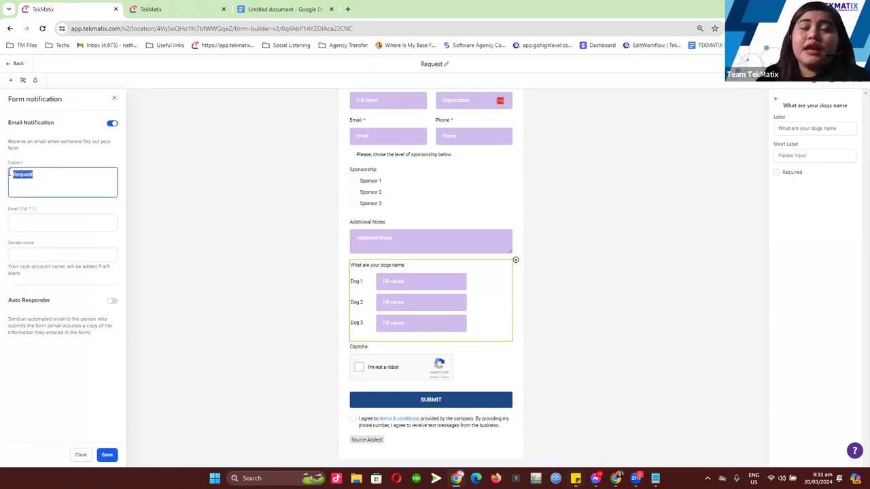
{"action": "key", "text": "BackSpace"}
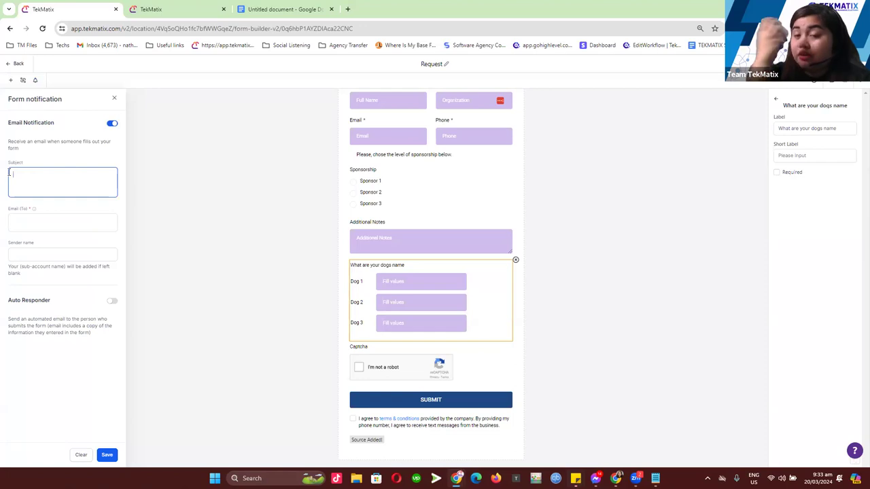
{"action": "type", "text": "Dog"}
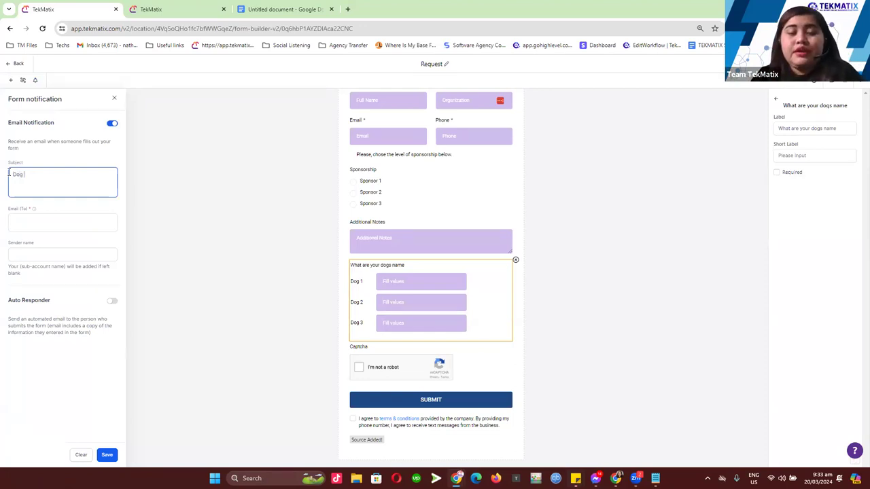
{"action": "type", "text": " Training Req"}
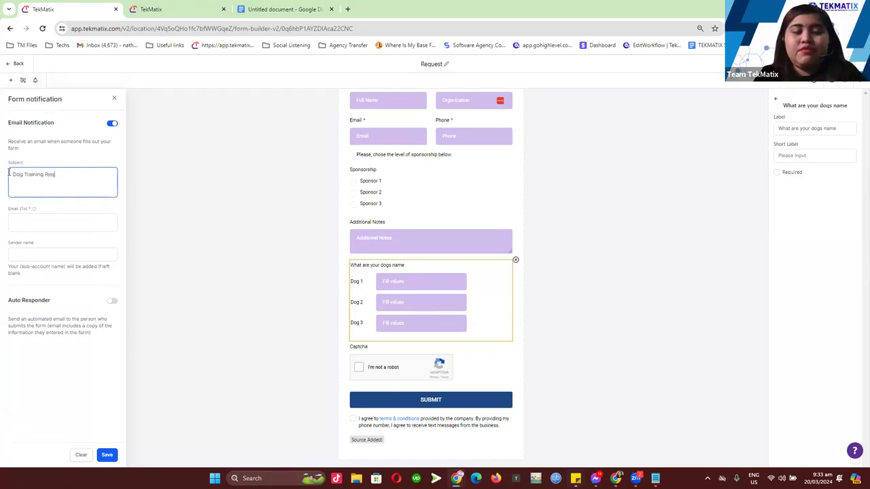
{"action": "type", "text": "uest Form SUb"}
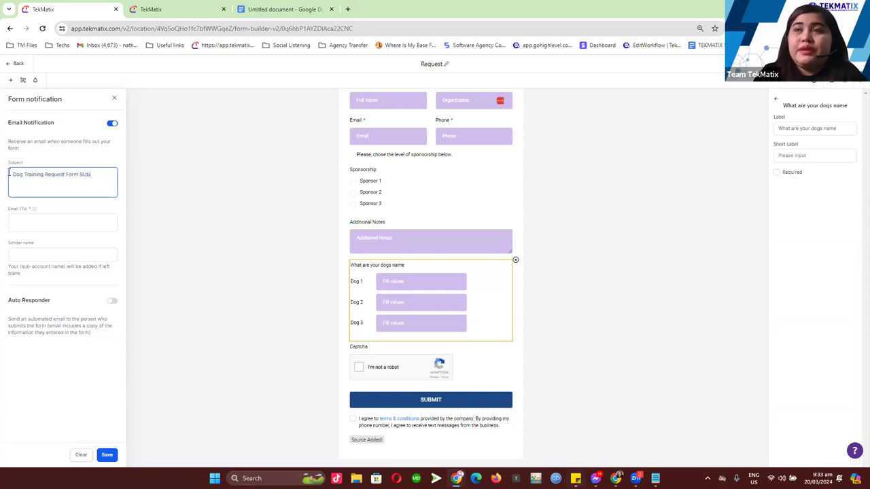
{"action": "type", "text": "ubmitted"}
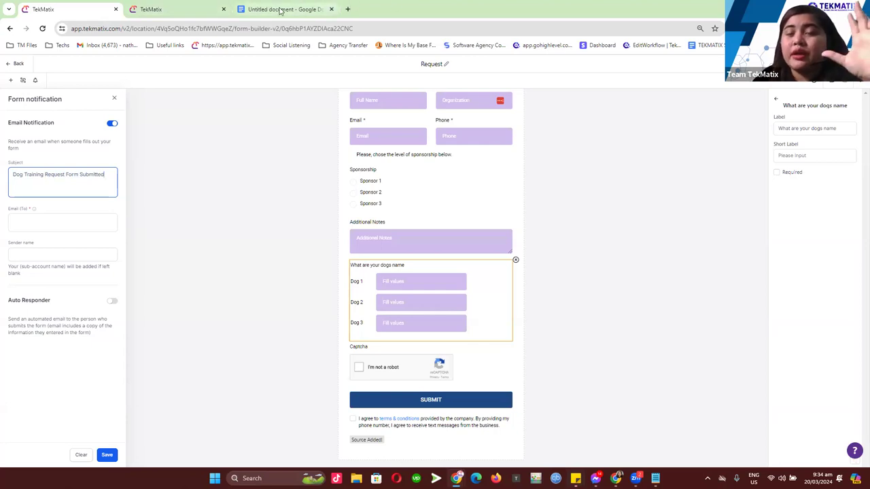
Step: Fill in the notification's recipient email address and set the sender name to "TekMatix"
{"action": "left_click", "coordinate": [49, 224]}
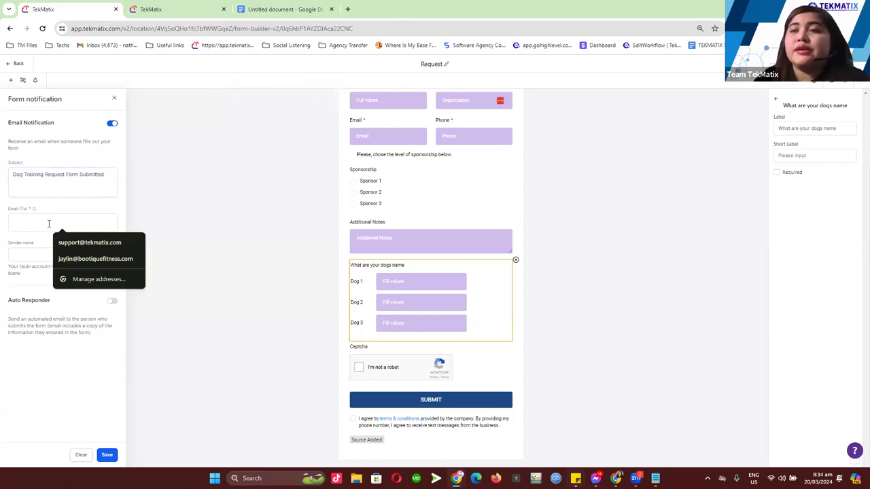
{"action": "left_click", "coordinate": [77, 243]}
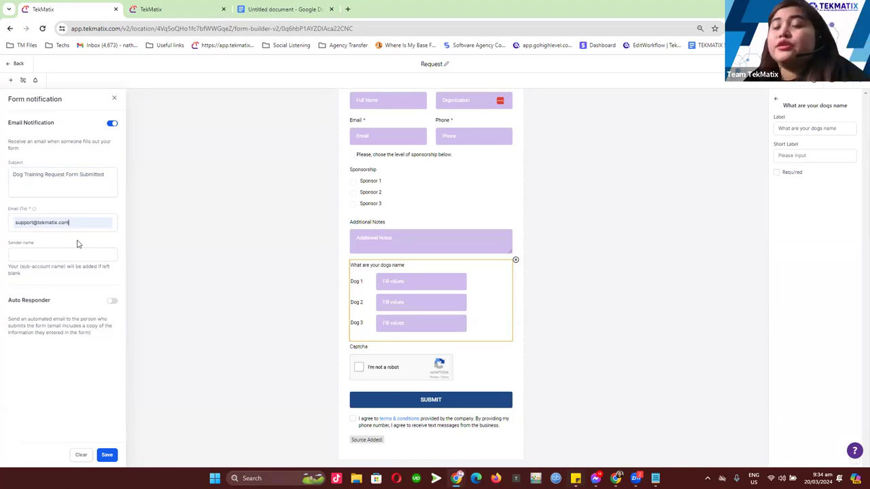
{"action": "left_click", "coordinate": [58, 254]}
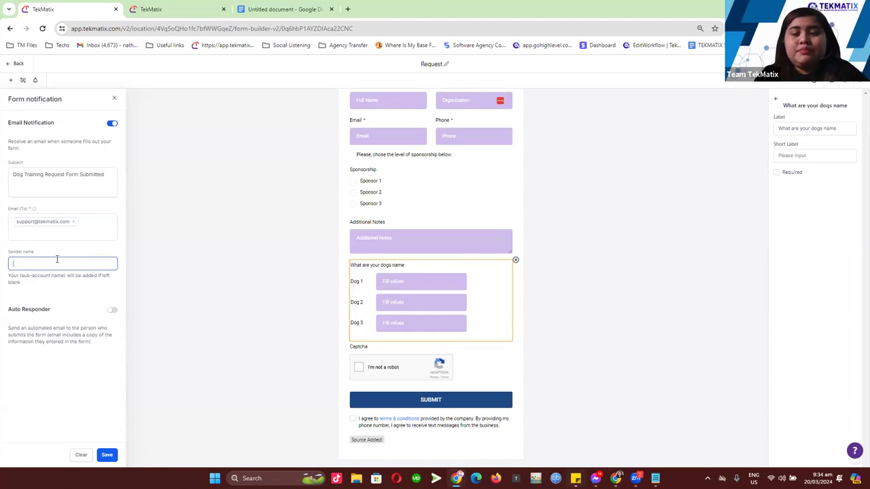
{"action": "type", "text": "TekMatix"}
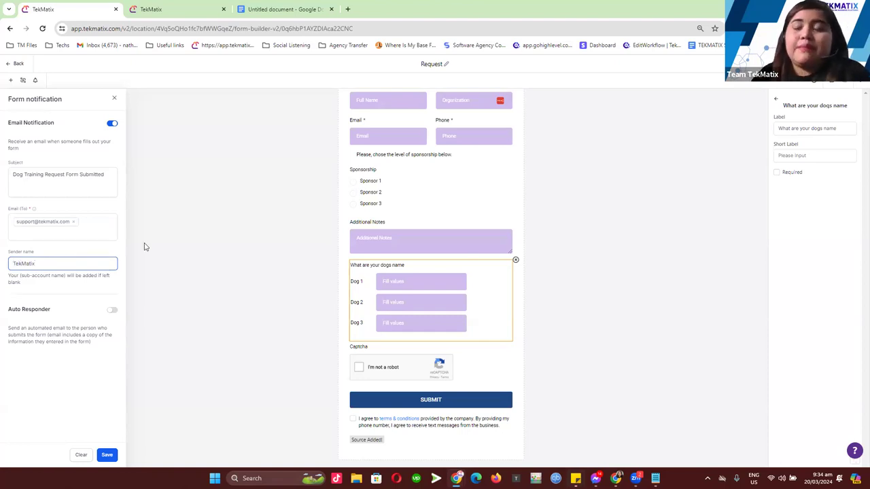
{"action": "left_click", "coordinate": [78, 178]}
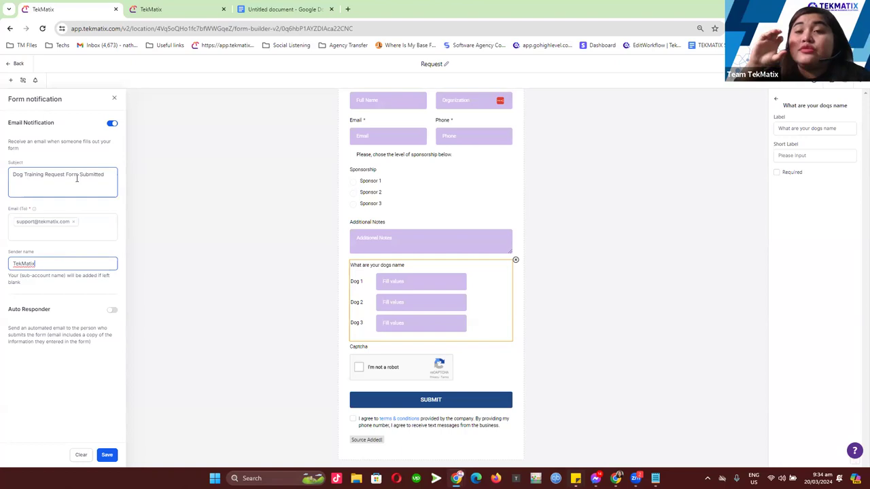
{"action": "left_click", "coordinate": [43, 474]}
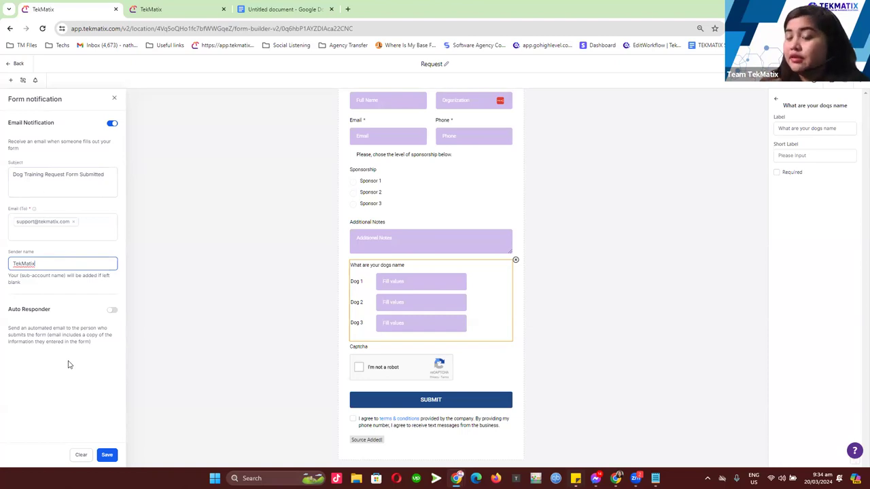
Step: Turn on the Auto Responder and review its subject, reply-to email and sender name fields without entering anything
{"action": "left_click_drag", "start_coordinate": [53, 310], "coordinate": [22, 310]}
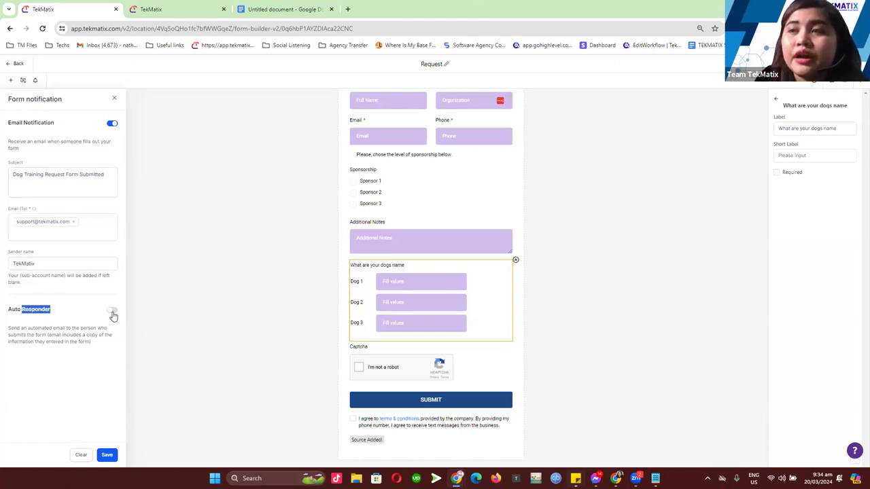
{"action": "left_click", "coordinate": [112, 312]}
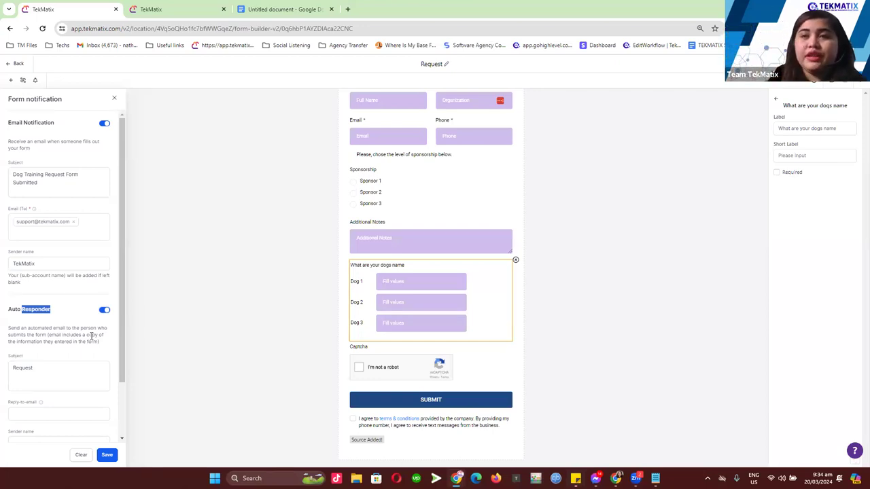
{"action": "scroll", "coordinate": [72, 312], "scroll_direction": "down", "scroll_amount": 1}
{"action": "left_click", "coordinate": [70, 315]}
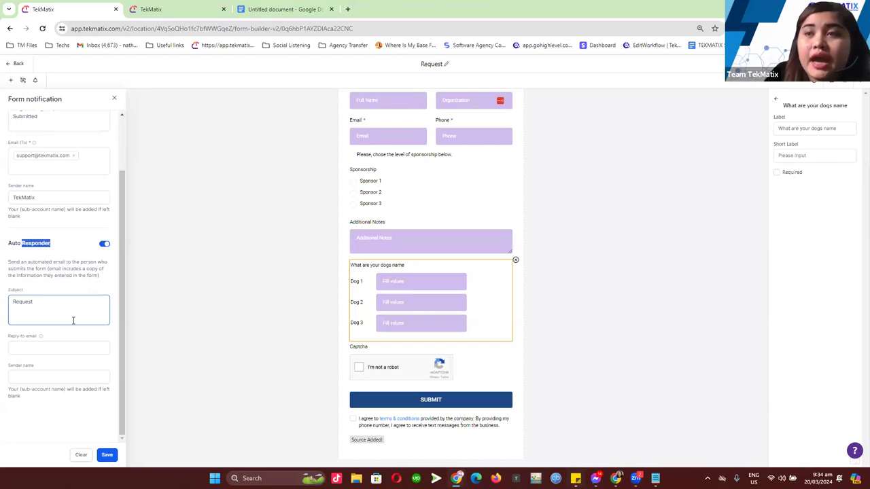
{"action": "scroll", "coordinate": [44, 193], "scroll_direction": "up", "scroll_amount": 1}
{"action": "scroll", "coordinate": [45, 194], "scroll_direction": "up", "scroll_amount": 1}
{"action": "scroll", "coordinate": [43, 217], "scroll_direction": "down", "scroll_amount": 2}
{"action": "left_click", "coordinate": [46, 304]}
{"action": "left_click_drag", "start_coordinate": [47, 303], "coordinate": [12, 303]}
{"action": "left_click", "coordinate": [39, 344]}
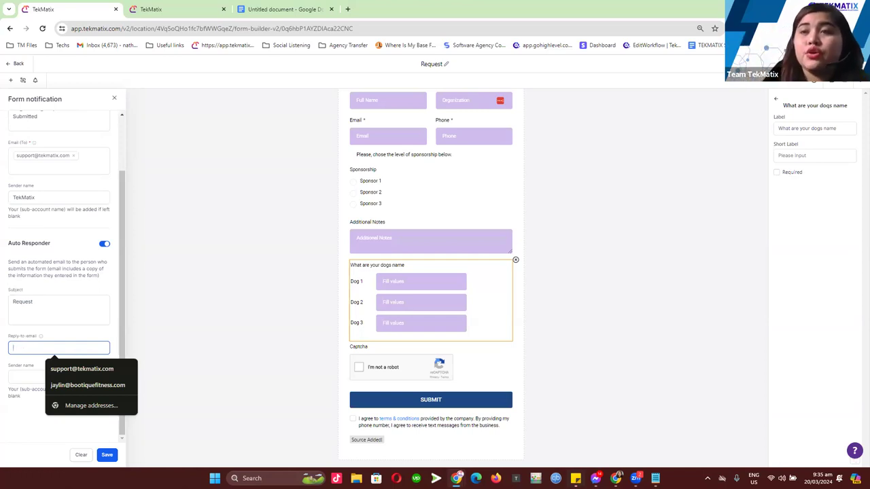
{"action": "left_click", "coordinate": [26, 372]}
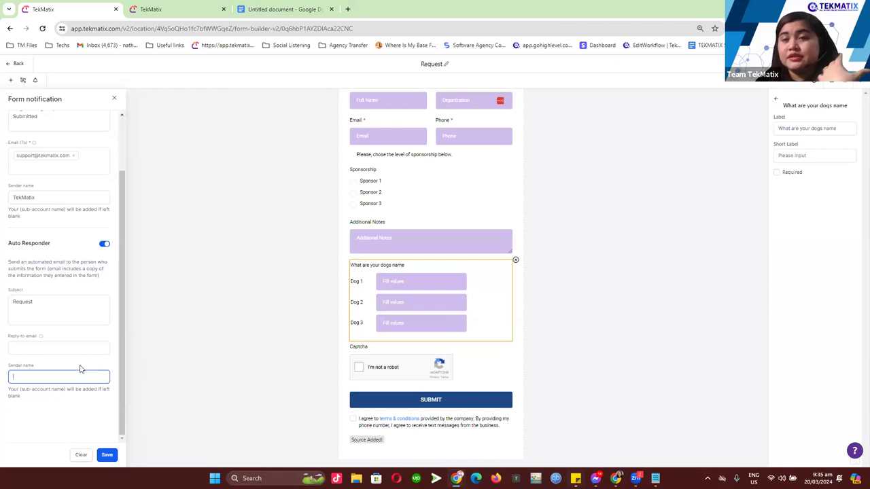
Step: Toggle the Auto Responder and save the form notification settings
{"action": "left_click", "coordinate": [104, 246]}
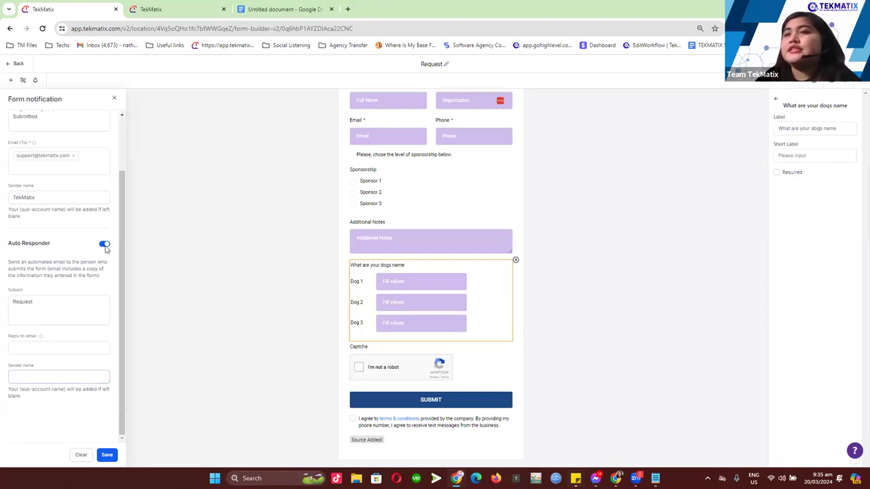
{"action": "left_click", "coordinate": [104, 246]}
{"action": "left_click", "coordinate": [106, 454]}
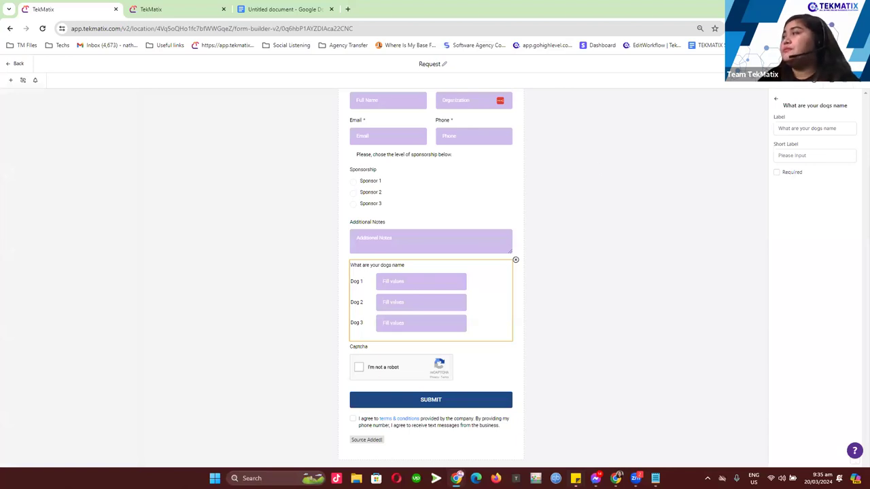
Step: Upload "Green with Colorful Flowers Spring Quote Instagram.png" as the form's background image and look over the form against it
{"action": "scroll", "coordinate": [521, 233], "scroll_direction": "up", "scroll_amount": 5}
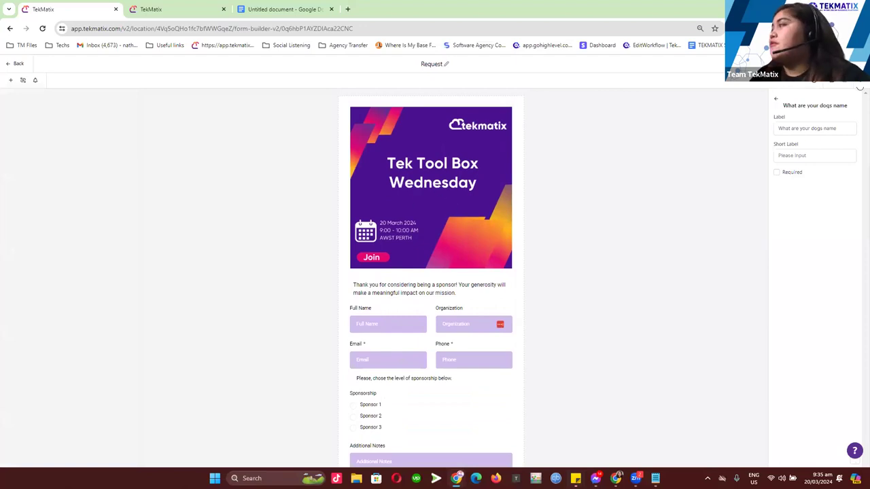
{"action": "left_click", "coordinate": [776, 99]}
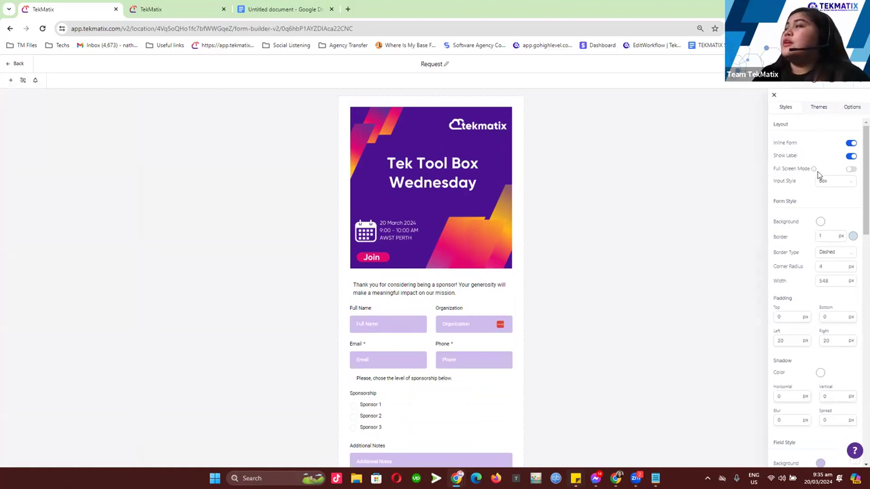
{"action": "scroll", "coordinate": [819, 171], "scroll_direction": "down", "scroll_amount": 5}
{"action": "scroll", "coordinate": [820, 176], "scroll_direction": "down", "scroll_amount": 8}
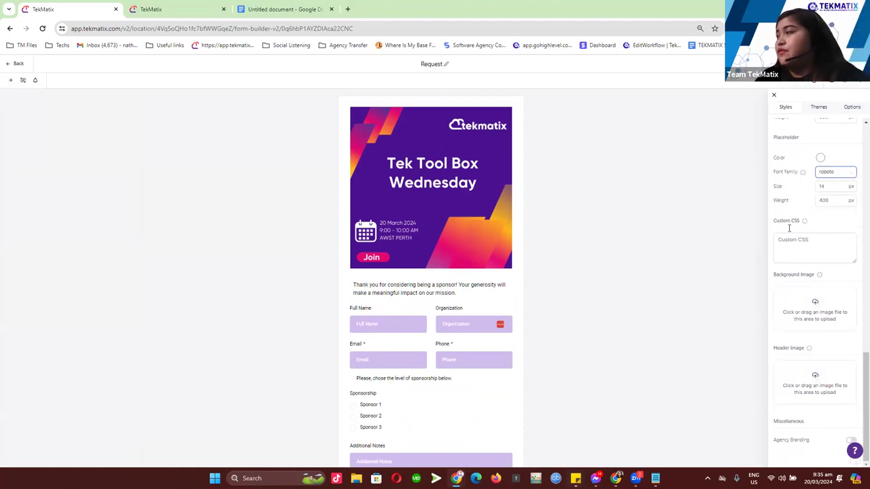
{"action": "left_click_drag", "start_coordinate": [784, 273], "coordinate": [816, 275]}
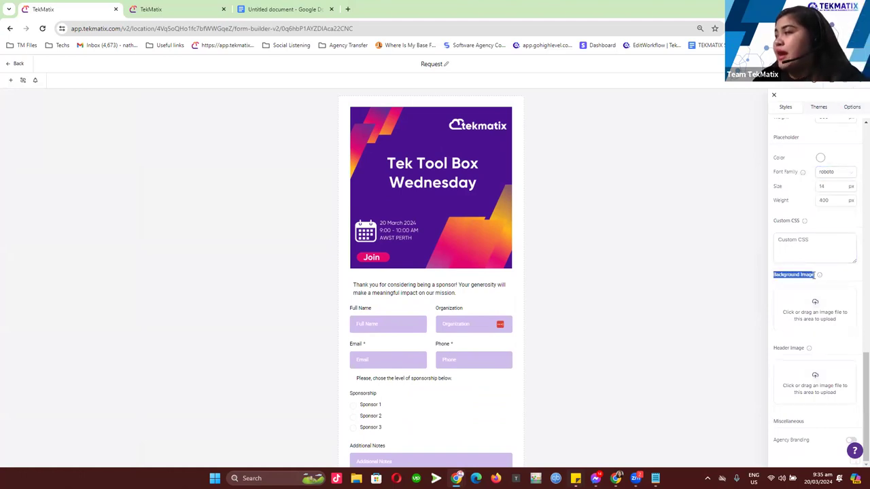
{"action": "left_click", "coordinate": [816, 301]}
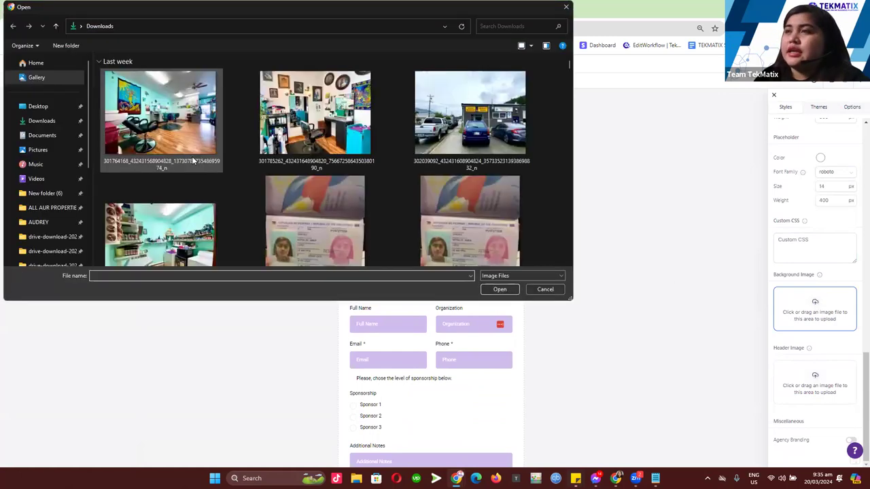
{"action": "double_click", "coordinate": [314, 151]}
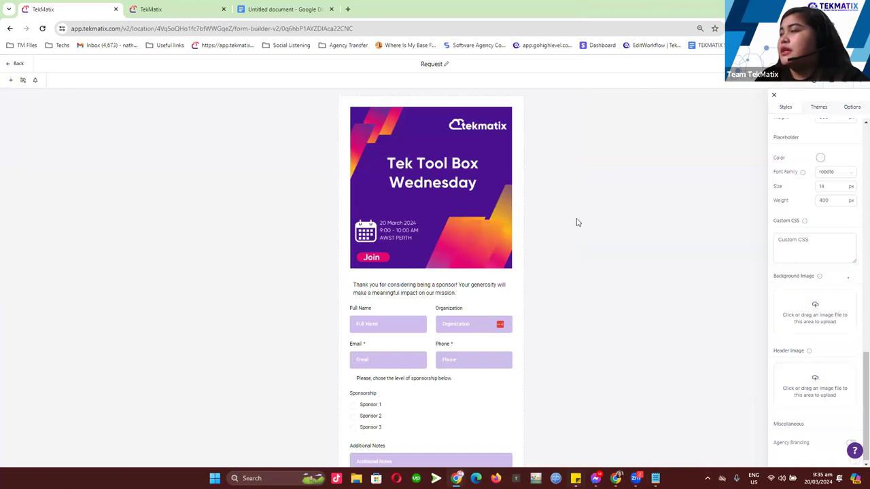
{"action": "scroll", "coordinate": [569, 261], "scroll_direction": "down", "scroll_amount": 3}
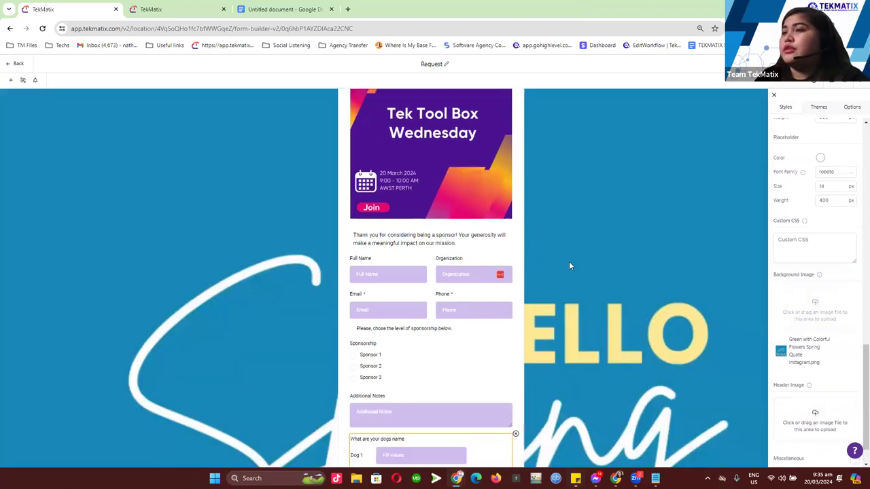
{"action": "scroll", "coordinate": [266, 268], "scroll_direction": "up", "scroll_amount": 3}
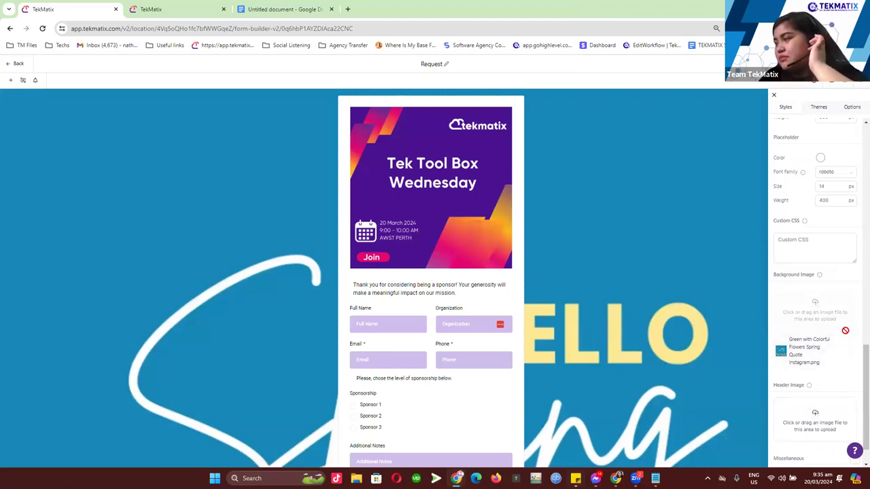
Step: Remove the uploaded "Green with Colorful Flowers Spring Quote Instagram.png" background image from the form
{"action": "left_click", "coordinate": [847, 354]}
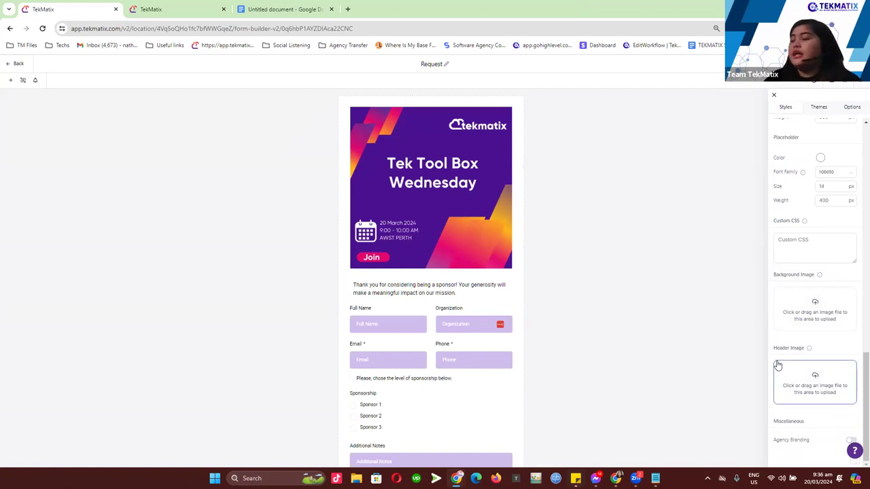
{"action": "scroll", "coordinate": [800, 350], "scroll_direction": "up", "scroll_amount": 1}
{"action": "scroll", "coordinate": [800, 350], "scroll_direction": "up", "scroll_amount": 4}
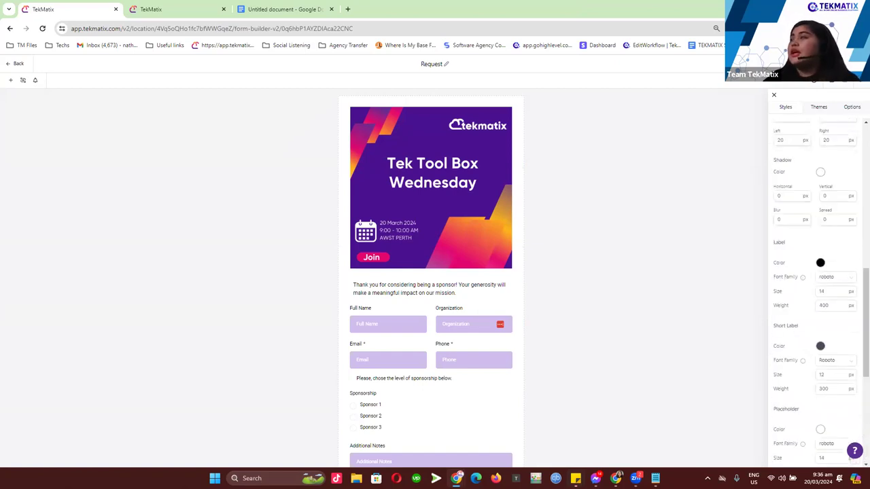
Step: Apply the Eco Haven theme to the form, accept losing the current style modifications, and look over the restyled fields
{"action": "left_click", "coordinate": [819, 108]}
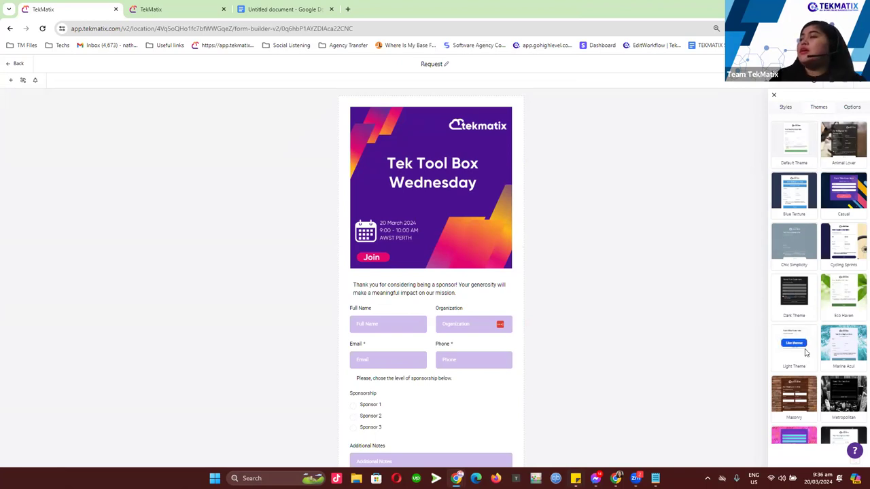
{"action": "left_click", "coordinate": [844, 294]}
{"action": "left_click", "coordinate": [505, 282]}
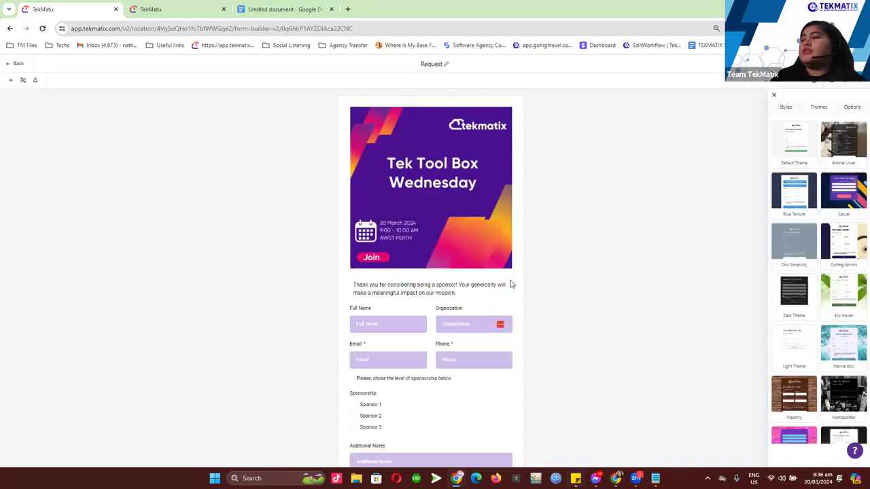
{"action": "scroll", "coordinate": [423, 311], "scroll_direction": "down", "scroll_amount": 3}
{"action": "scroll", "coordinate": [423, 312], "scroll_direction": "up", "scroll_amount": 3}
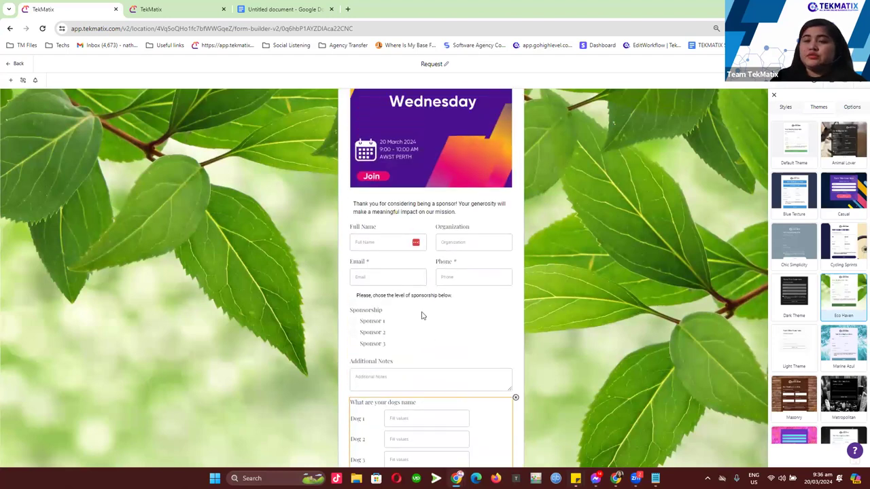
Step: Switch the form to the Neon Theme, accept losing the current styles, and check the form down to its submit button
{"action": "scroll", "coordinate": [807, 291], "scroll_direction": "down", "scroll_amount": 3}
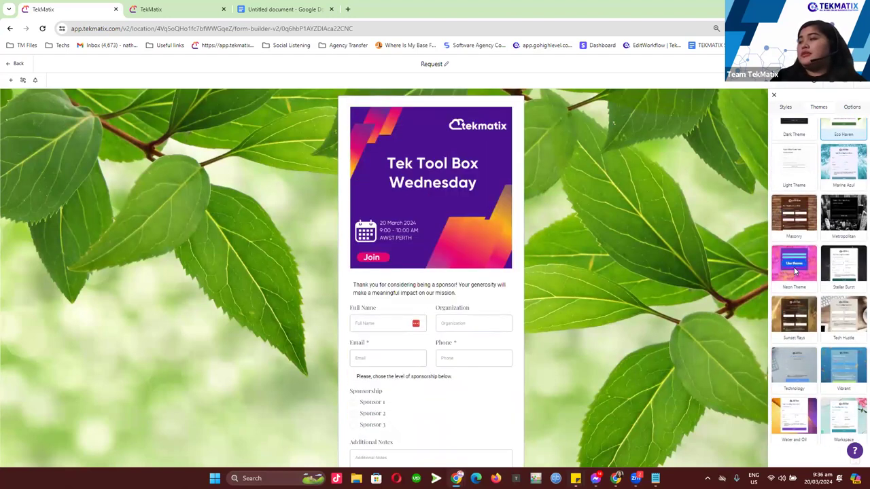
{"action": "left_click", "coordinate": [794, 266]}
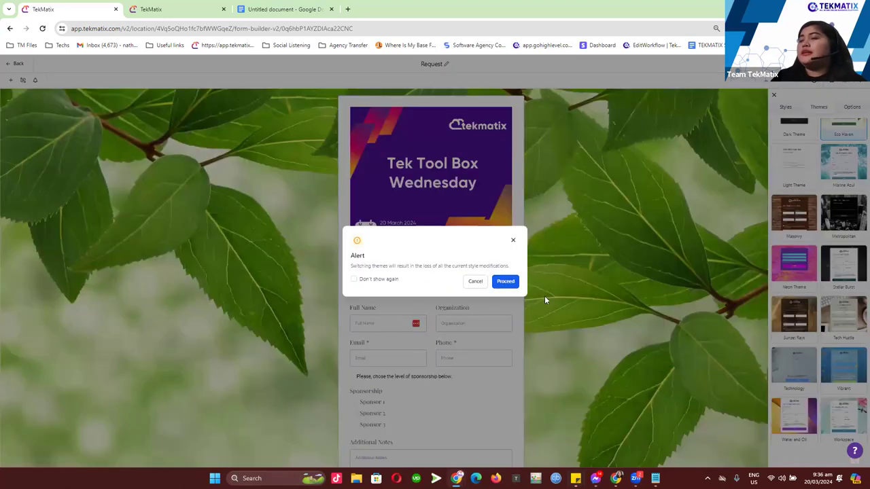
{"action": "left_click", "coordinate": [511, 285]}
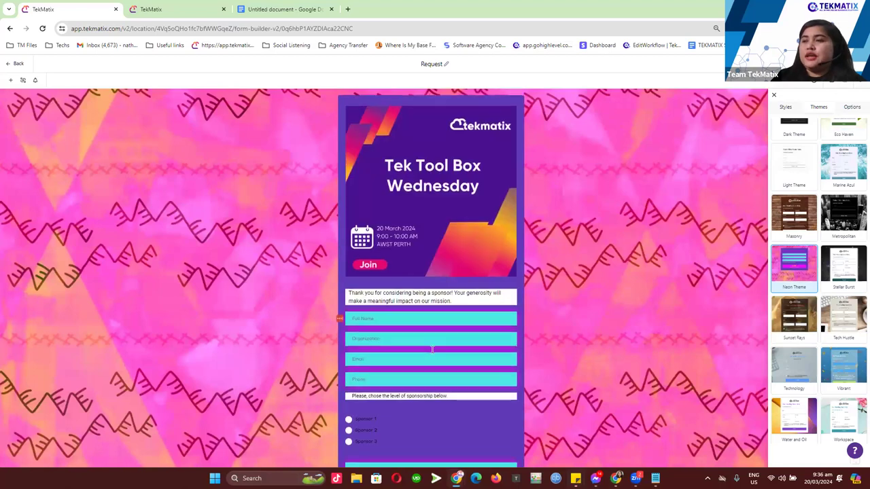
{"action": "scroll", "coordinate": [437, 324], "scroll_direction": "down", "scroll_amount": 3}
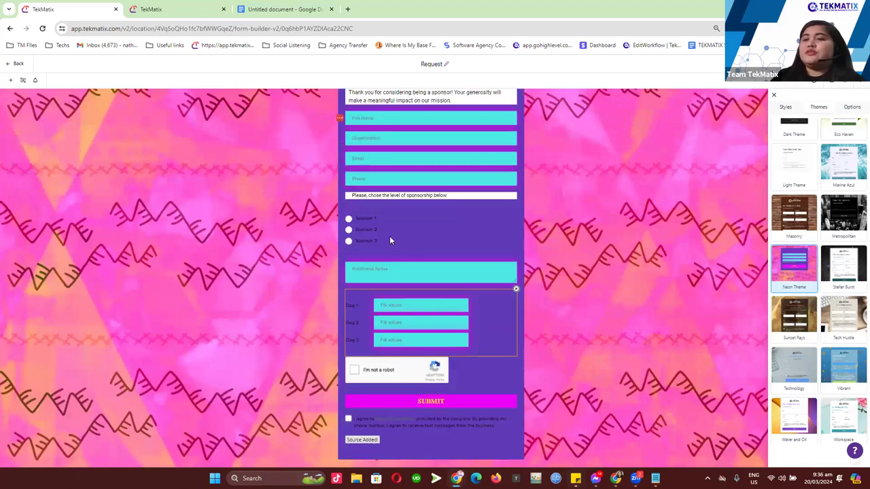
Step: Rename the form to "Dog Training Form" in the form options
{"action": "left_click", "coordinate": [854, 108]}
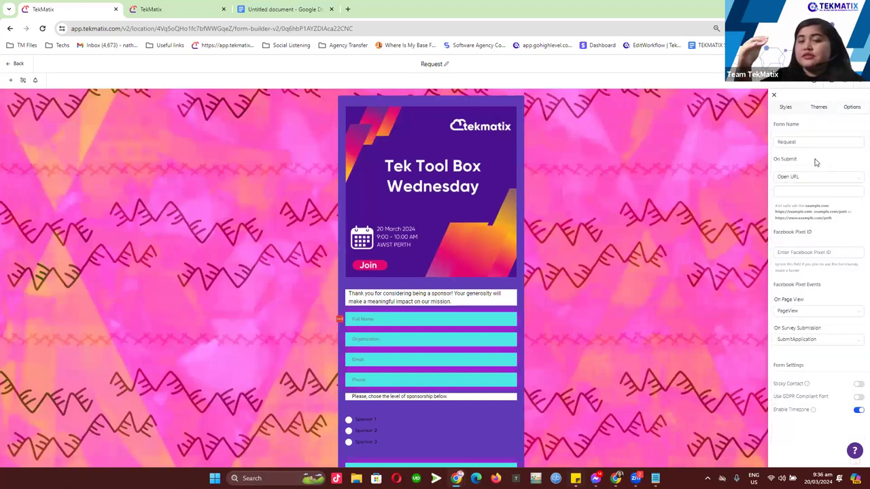
{"action": "left_click_drag", "start_coordinate": [801, 124], "coordinate": [779, 126]}
{"action": "key", "text": "Tab"}
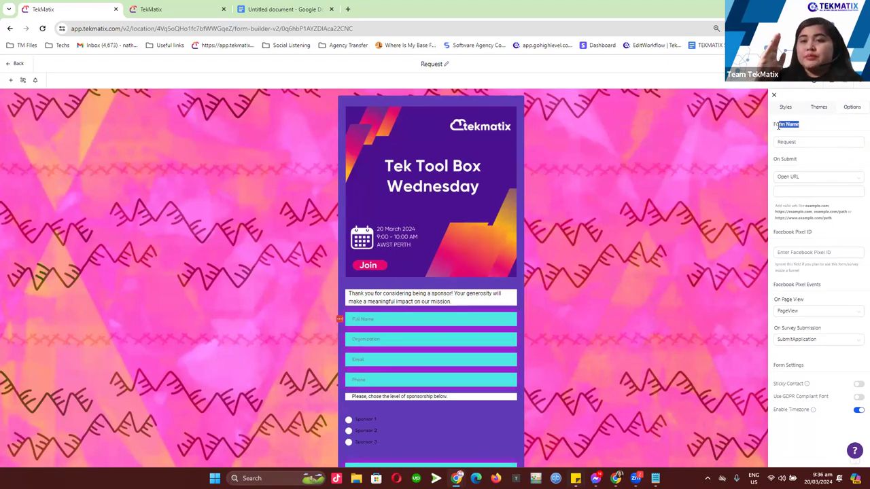
{"action": "left_click", "coordinate": [813, 142]}
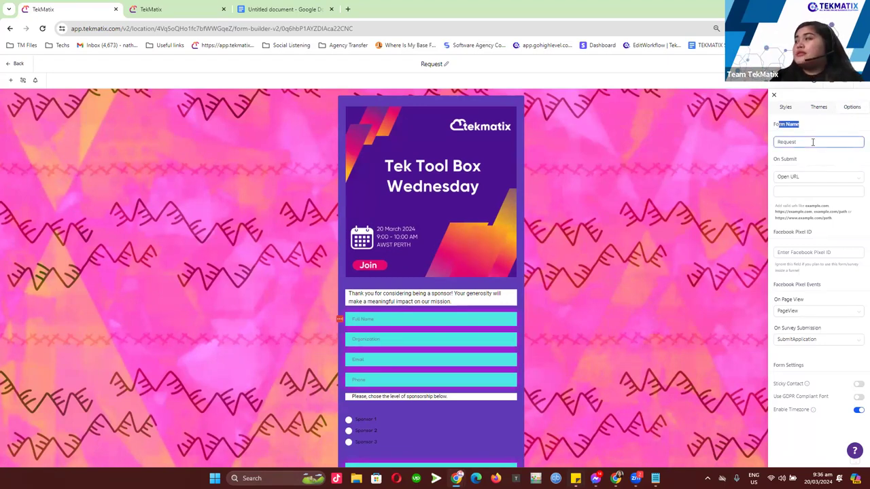
{"action": "key", "text": "BackSpace"}
{"action": "key", "text": "BackSpace"}
{"action": "key", "text": "BackSpace"}
{"action": "key", "text": "BackSpace"}
{"action": "key", "text": "BackSpace"}
{"action": "key", "text": "BackSpace"}
{"action": "key", "text": "BackSpace"}
{"action": "type", "text": "Dog Trao"}
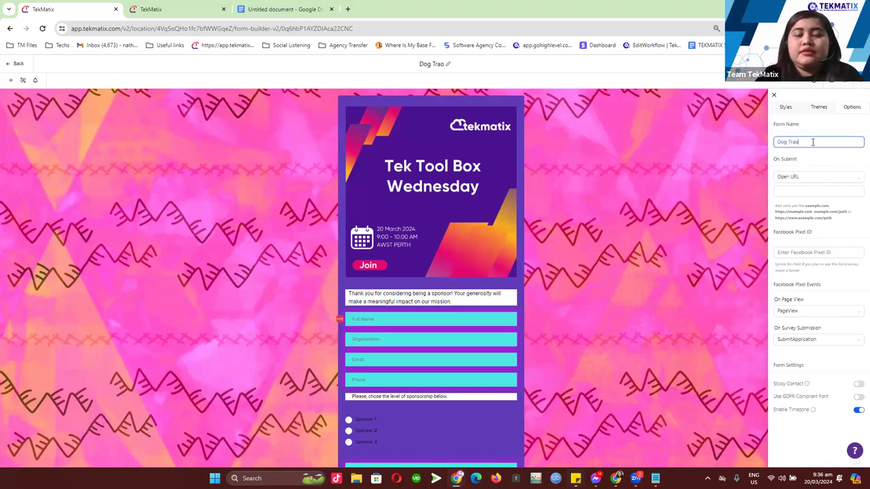
{"action": "key", "text": "BackSpace"}
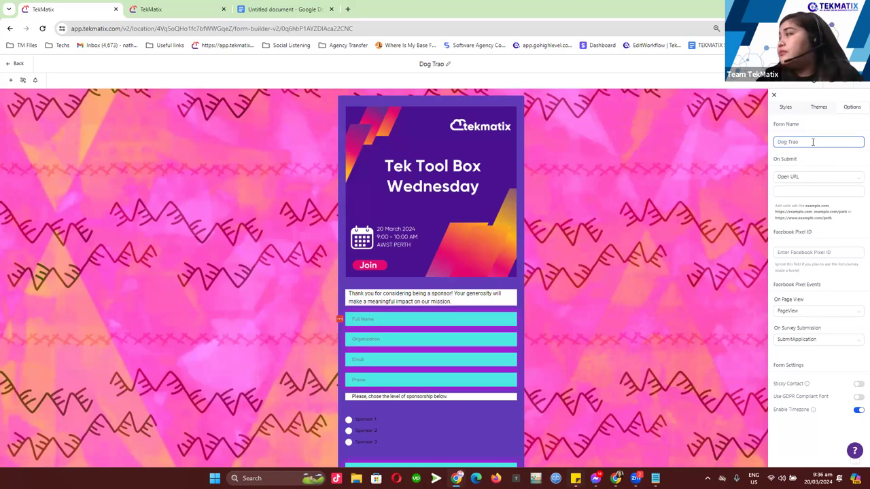
{"action": "type", "text": "ining Form"}
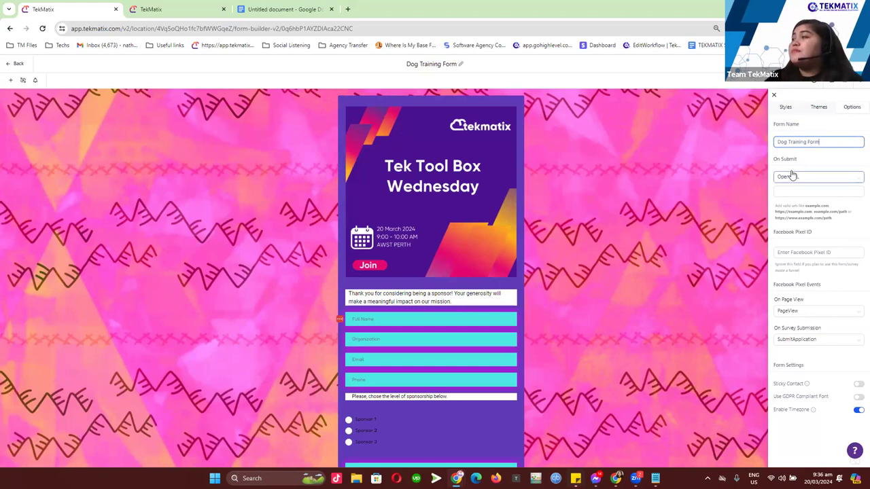
Step: Change the form's On Submit action to Message and review the thank-you text without editing it
{"action": "left_click_drag", "start_coordinate": [796, 161], "coordinate": [780, 160]}
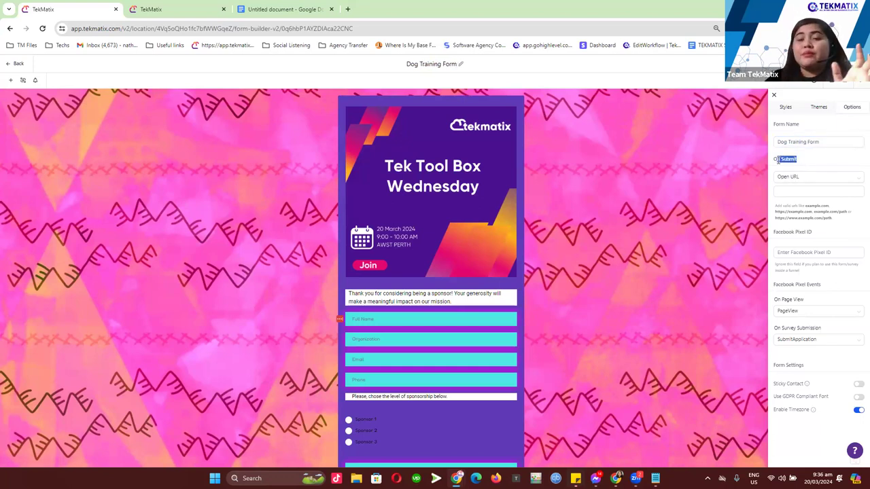
{"action": "left_click_drag", "start_coordinate": [778, 160], "coordinate": [779, 174]}
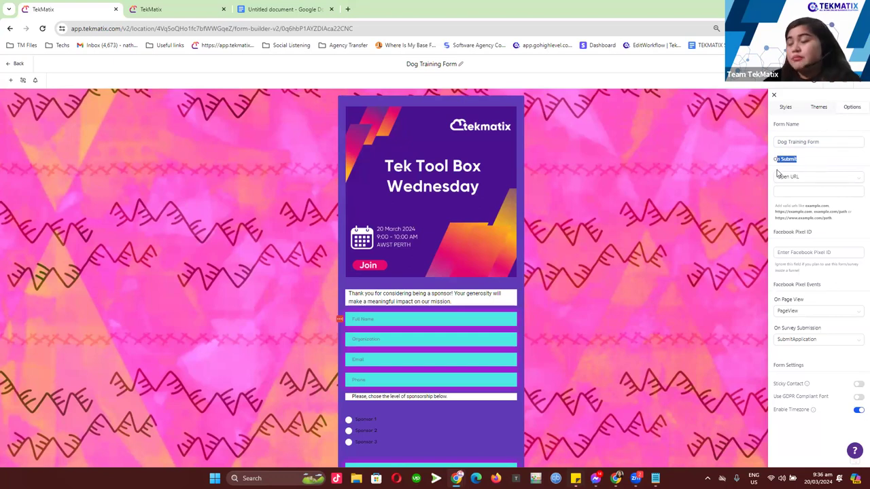
{"action": "left_click", "coordinate": [793, 190]}
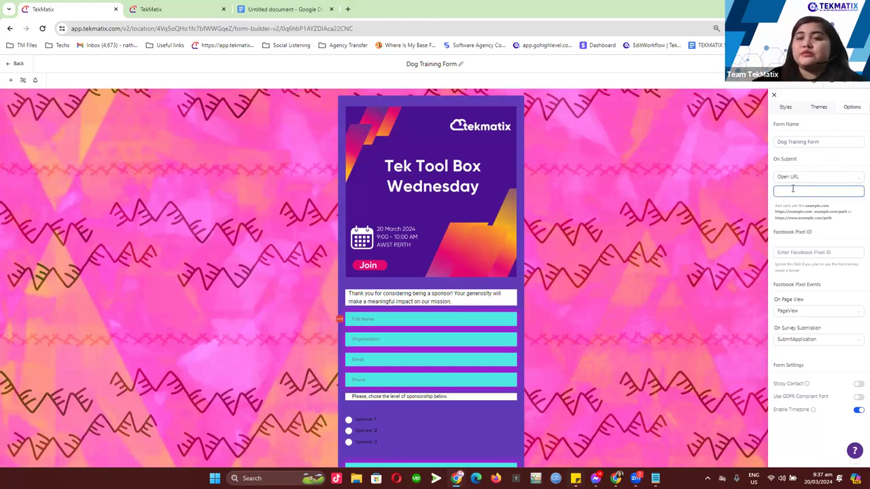
{"action": "left_click", "coordinate": [795, 178]}
{"action": "left_click", "coordinate": [789, 203]}
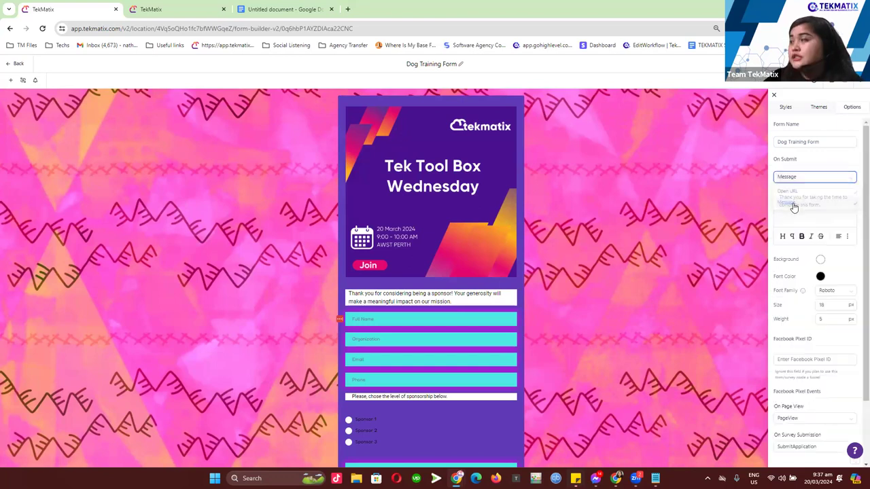
{"action": "left_click", "coordinate": [792, 206]}
{"action": "left_click_drag", "start_coordinate": [829, 206], "coordinate": [779, 198]}
{"action": "left_click", "coordinate": [800, 204]}
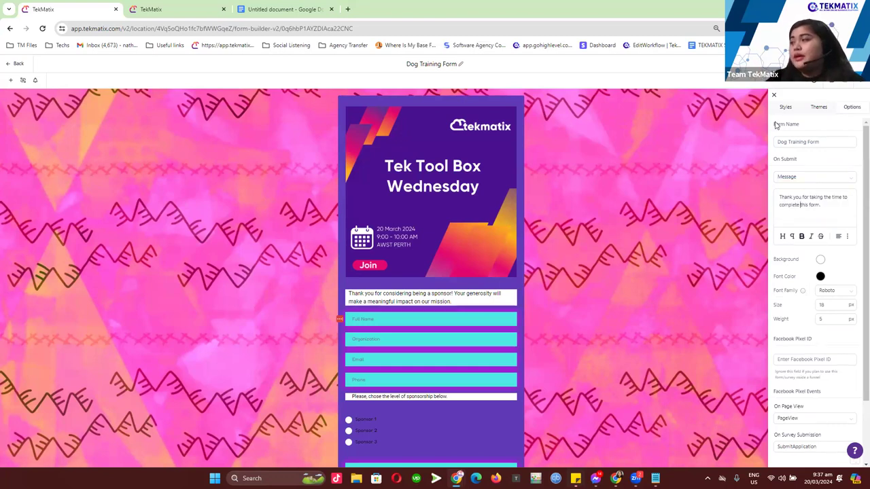
Step: Examine the submit message styling, the Facebook Pixel ID field and the On Page View event choices without changing them
{"action": "scroll", "coordinate": [802, 244], "scroll_direction": "down", "scroll_amount": 1}
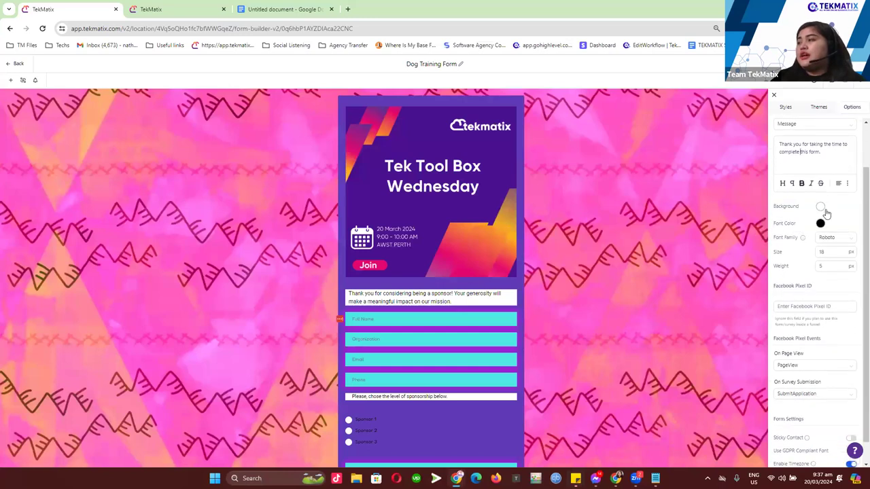
{"action": "scroll", "coordinate": [820, 211], "scroll_direction": "down", "scroll_amount": 1}
{"action": "left_click", "coordinate": [802, 282]}
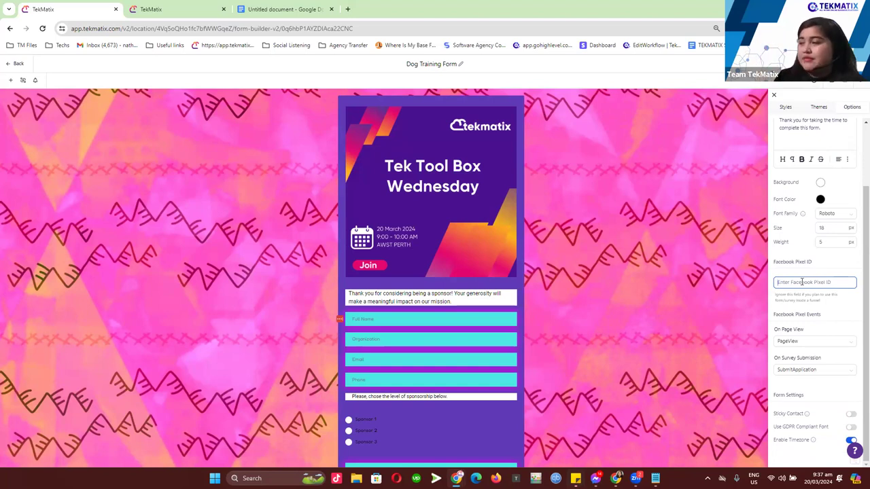
{"action": "left_click", "coordinate": [805, 343]}
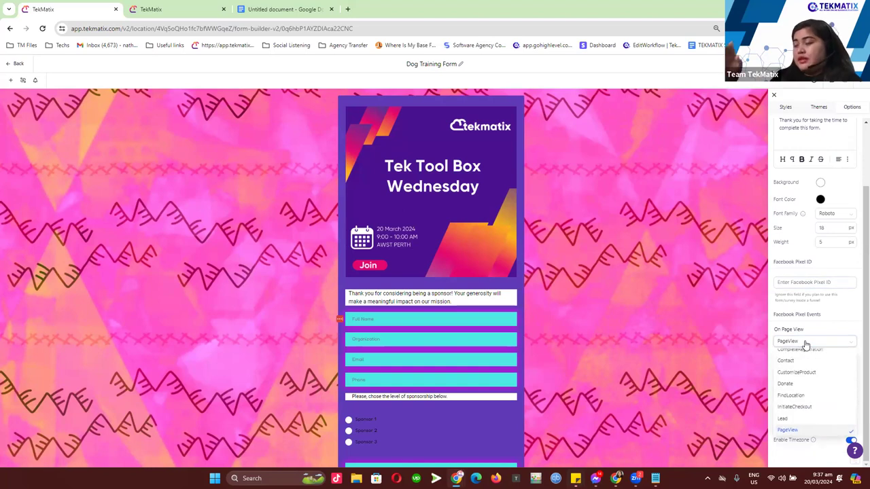
{"action": "left_click", "coordinate": [805, 331]}
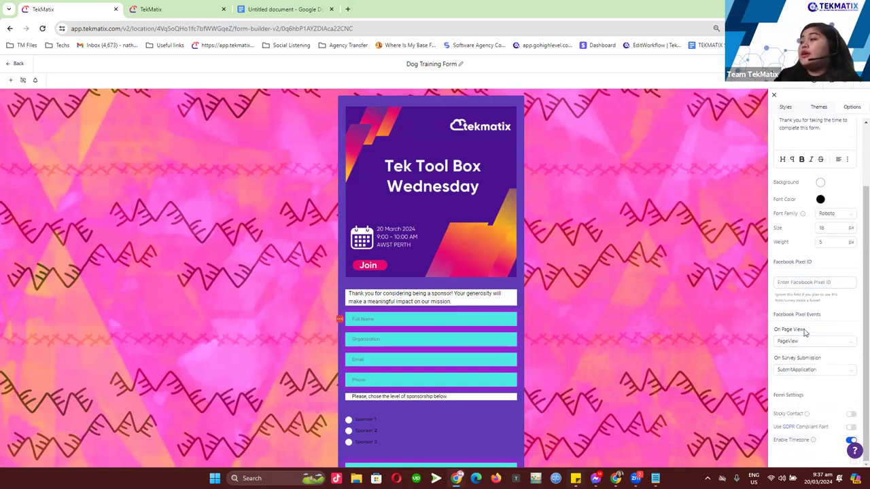
{"action": "left_click", "coordinate": [806, 341]}
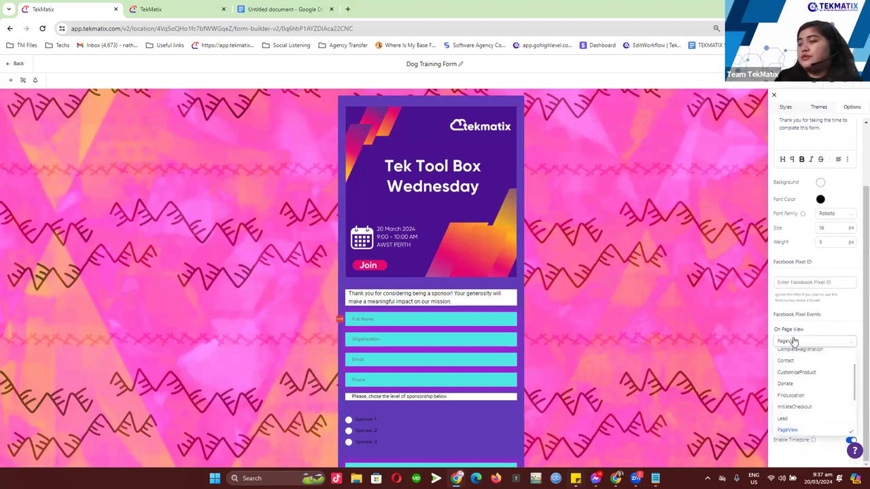
{"action": "left_click", "coordinate": [793, 330]}
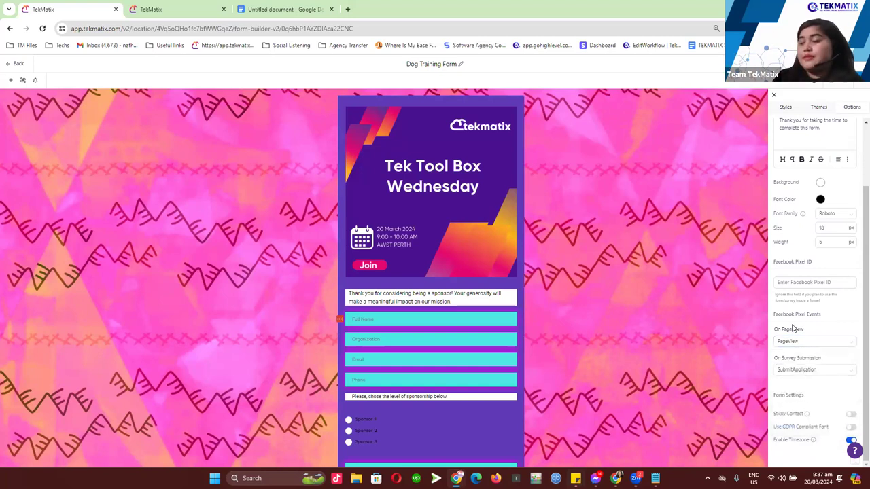
{"action": "mouse_move", "coordinate": [805, 397]}
{"action": "left_mouse_down"}
{"action": "mouse_move", "coordinate": [781, 399]}
{"action": "mouse_move", "coordinate": [819, 395]}
{"action": "left_mouse_up"}
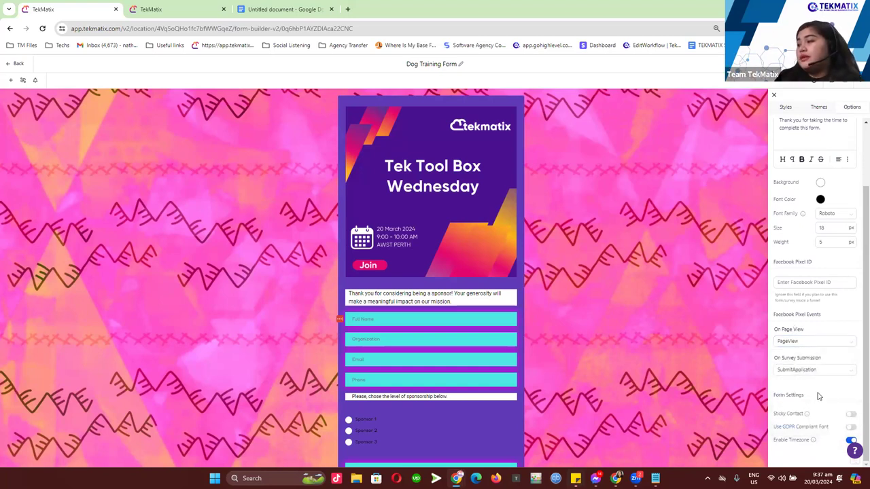
Step: Enable Sticky Contact and Use GDPR Compliant Font in the form settings
{"action": "left_click", "coordinate": [850, 415]}
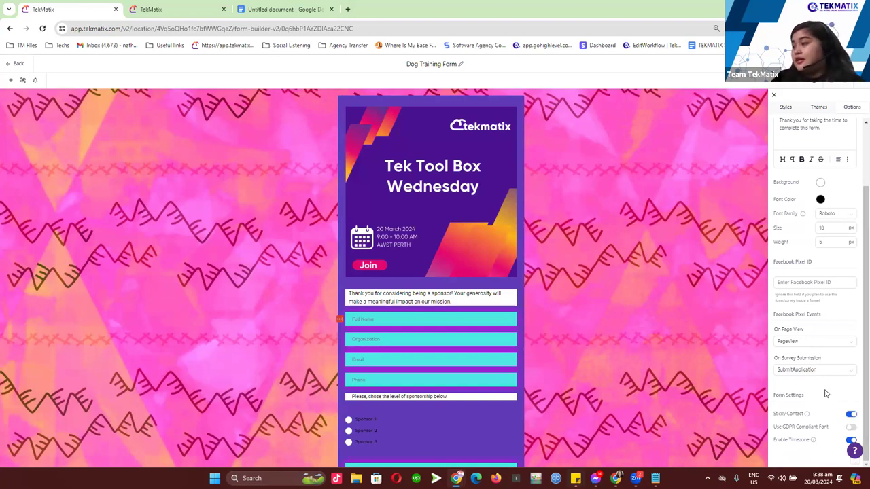
{"action": "key", "text": "ctrl+minus"}
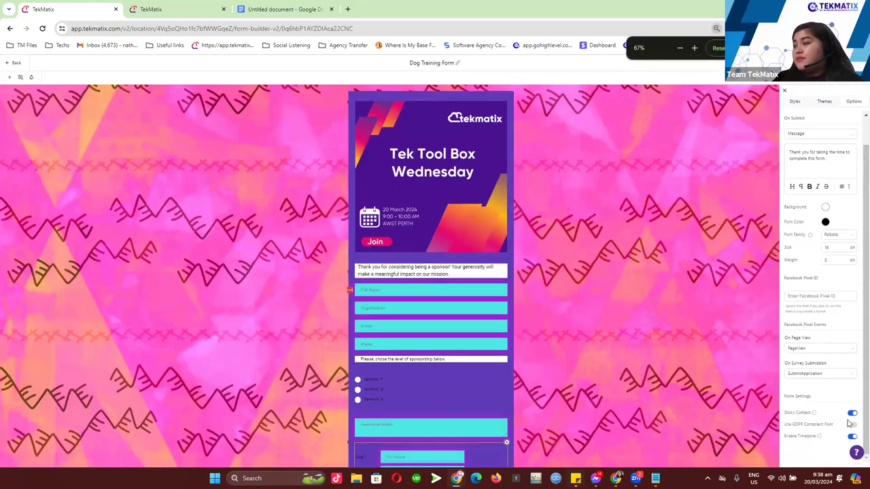
{"action": "left_click", "coordinate": [852, 426]}
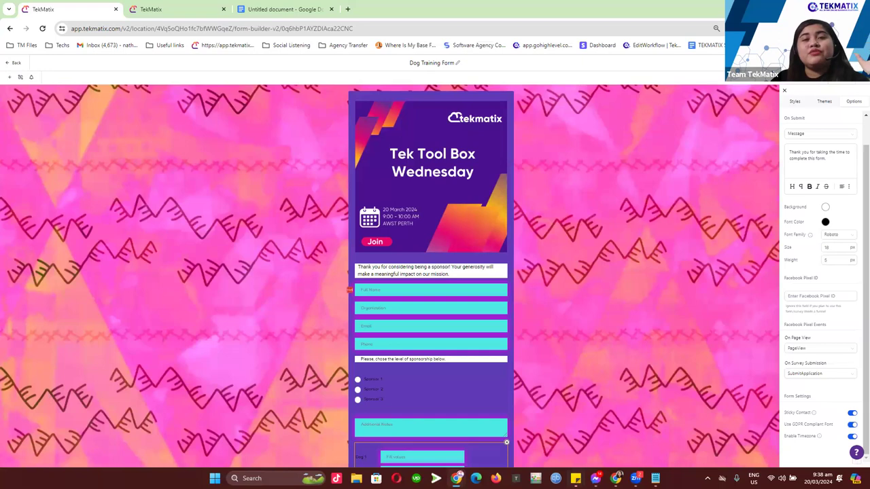
Step: Copy the form link from the Integrate Form dialog, open it in a new browser tab and highlight the "tekmatix" domain in its address
{"action": "scroll", "coordinate": [855, 145], "scroll_direction": "up", "scroll_amount": 1}
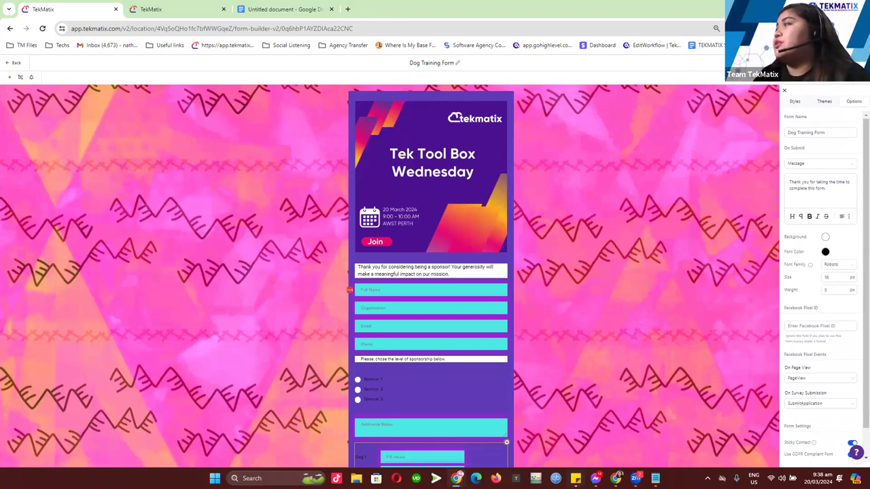
{"action": "left_click", "coordinate": [802, 63]}
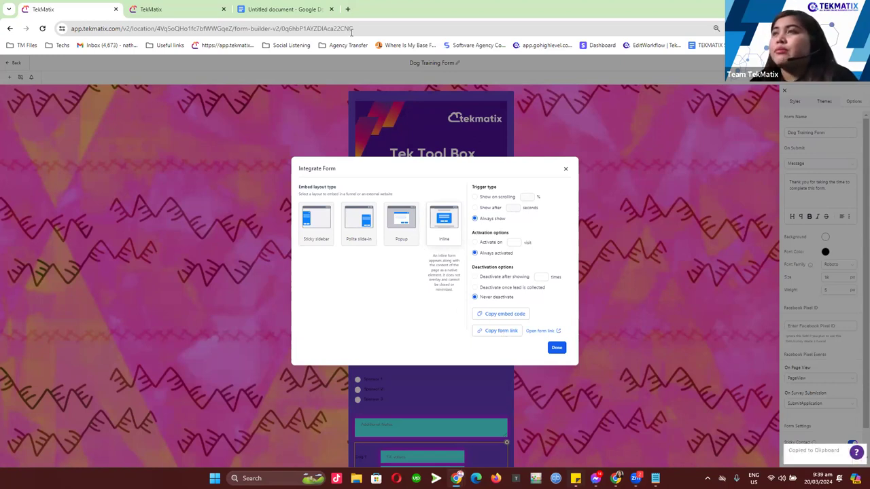
{"action": "left_click", "coordinate": [348, 9]}
{"action": "key", "text": "ctrl+v"}
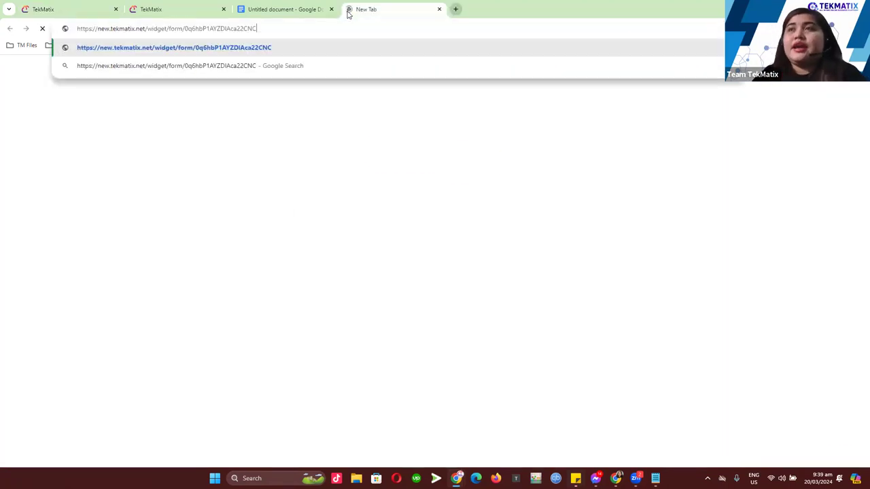
{"action": "key", "text": "Return"}
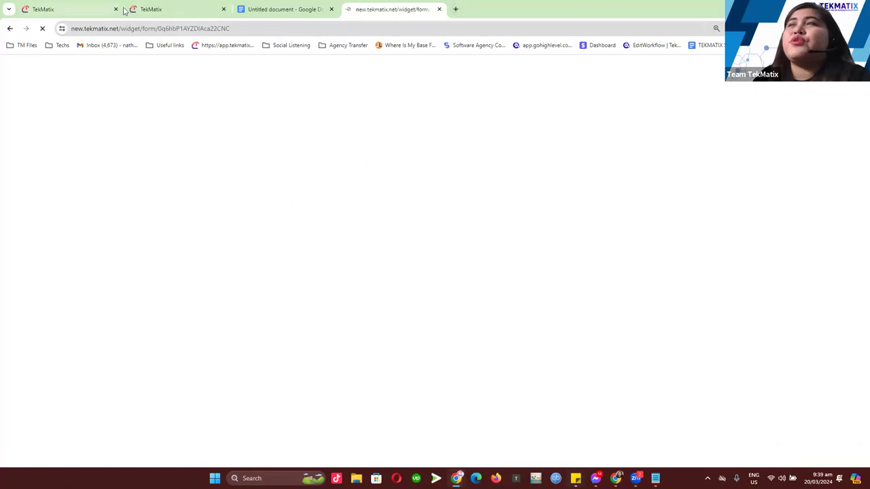
{"action": "left_click", "coordinate": [109, 28]}
{"action": "double_click", "coordinate": [110, 28]}
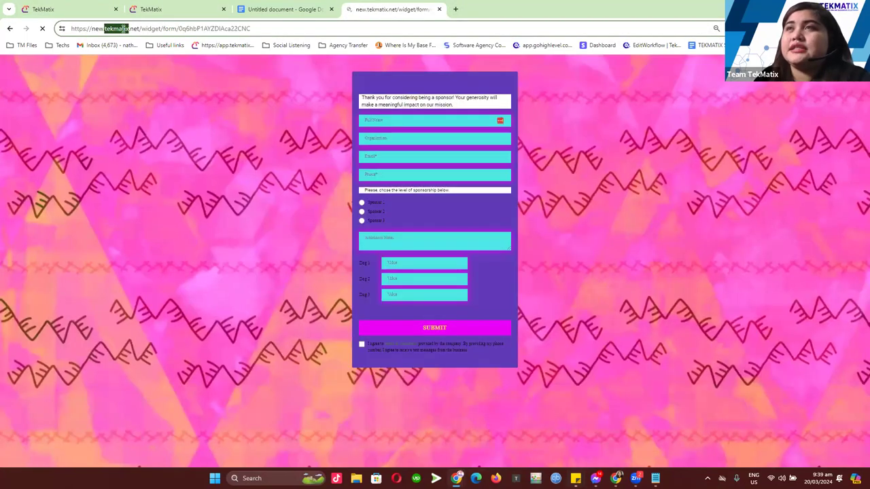
Step: Highlight the full address of the opened form in the browser to examine the shareable link
{"action": "left_click", "coordinate": [260, 25]}
{"action": "left_click_drag", "start_coordinate": [251, 29], "coordinate": [68, 30]}
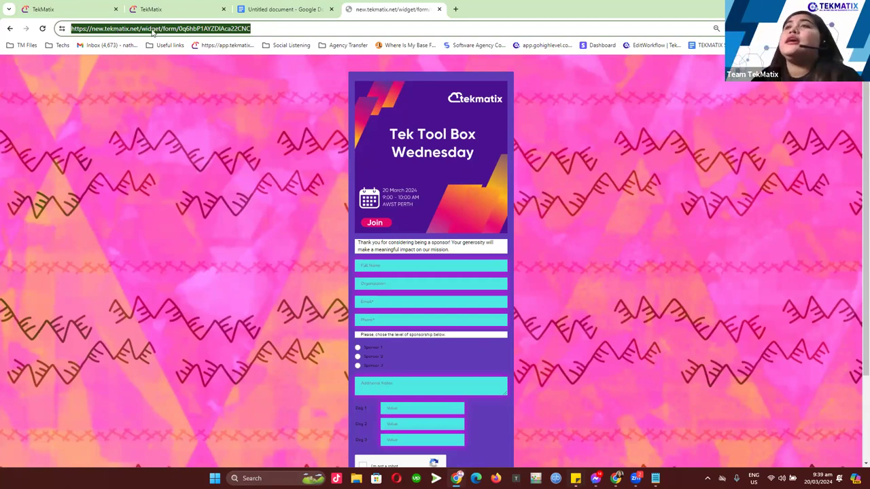
{"action": "left_click", "coordinate": [231, 134]}
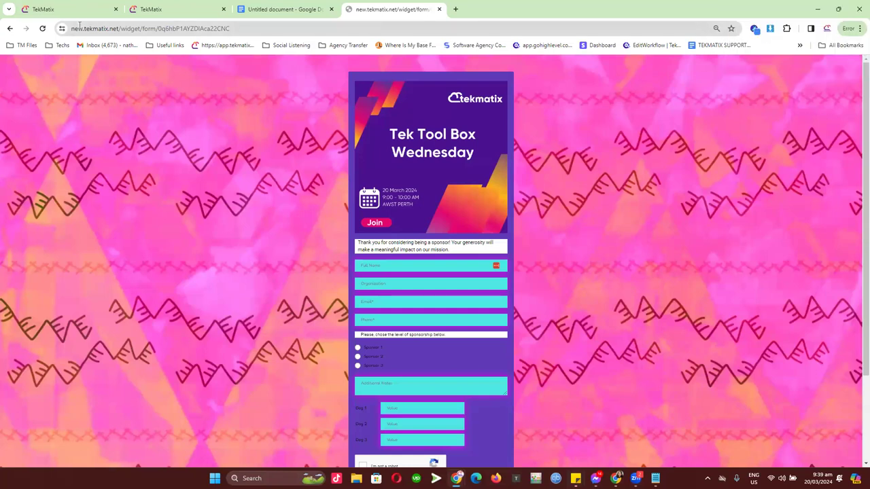
Step: Close the Integrate Form dialog of the Dog Training Form and go back to the forms list
{"action": "left_click", "coordinate": [79, 13]}
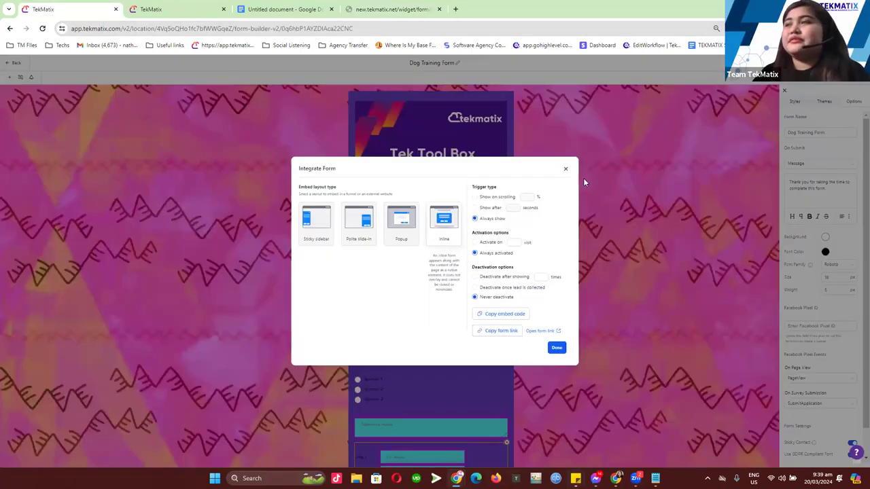
{"action": "left_click", "coordinate": [568, 170]}
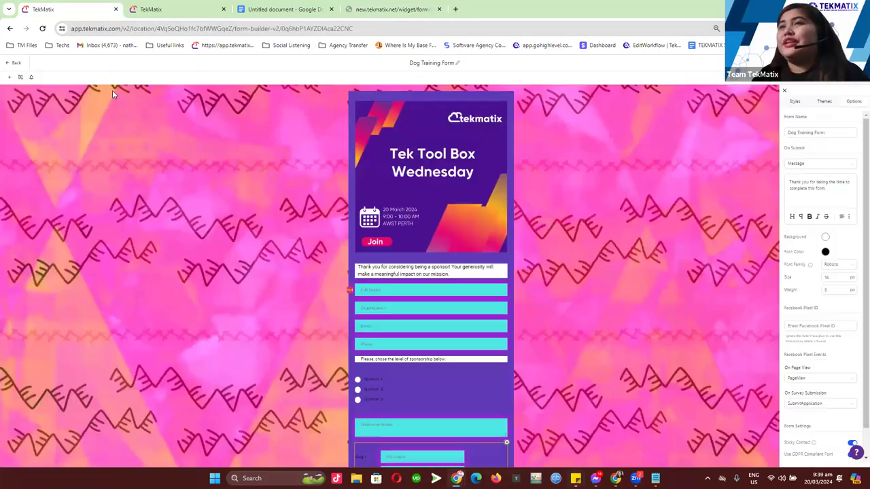
{"action": "left_click", "coordinate": [17, 63]}
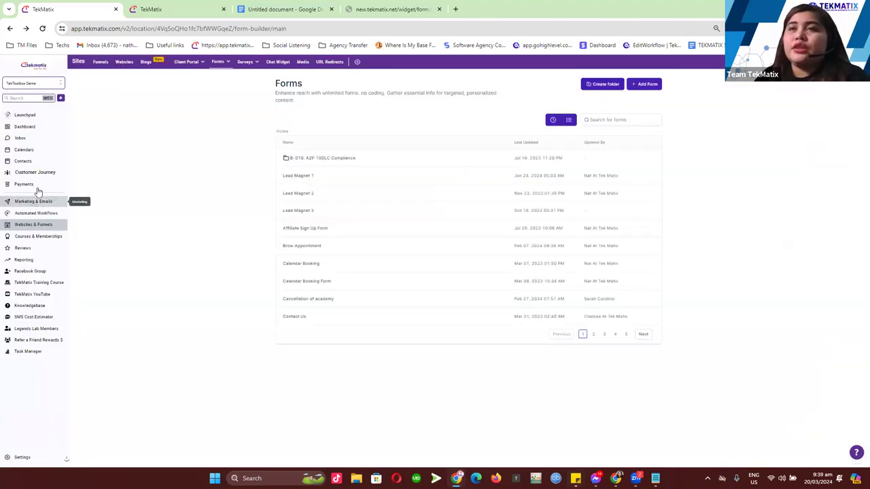
Step: Go to Payments, look over the Payment Links page and open the Products list
{"action": "left_click", "coordinate": [38, 189]}
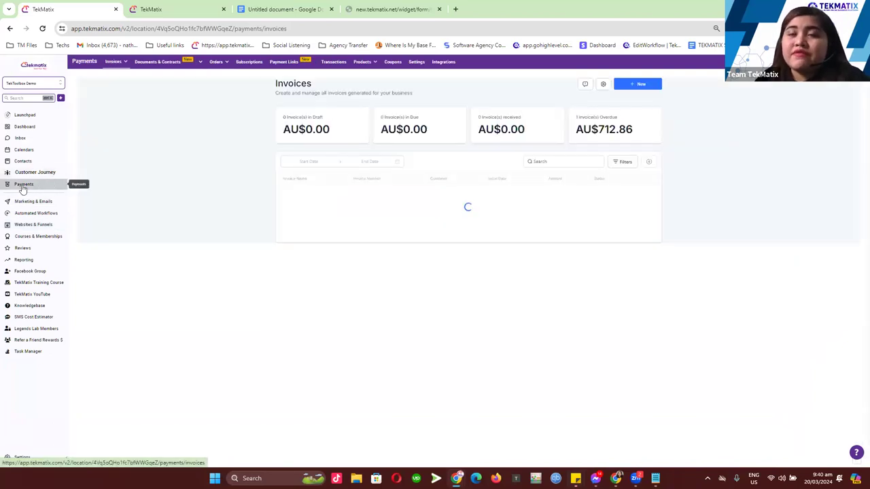
{"action": "left_click", "coordinate": [280, 62]}
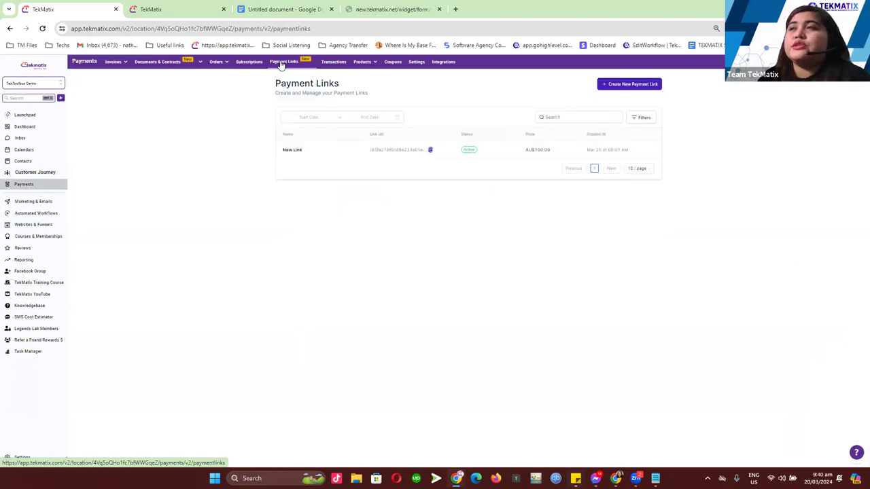
{"action": "left_click", "coordinate": [351, 73]}
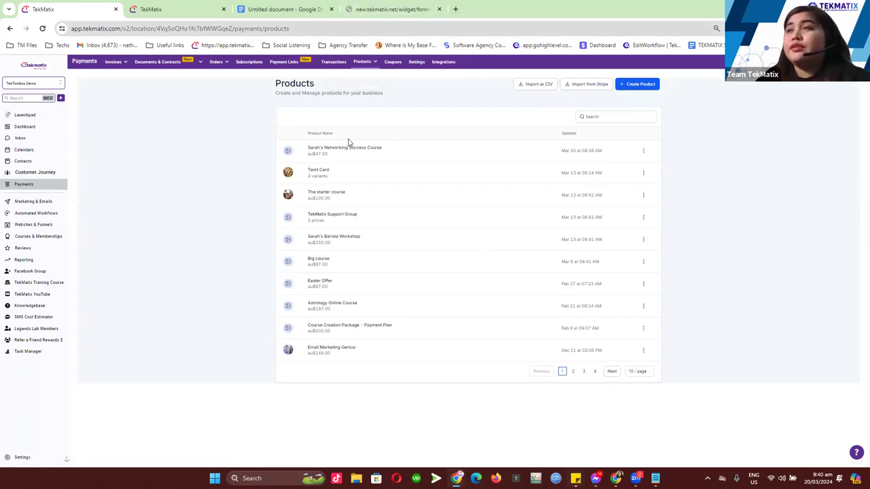
Step: Start a new product and title it "1-On-1 Coaching Call with" followed by the coach's first name
{"action": "left_click", "coordinate": [637, 86]}
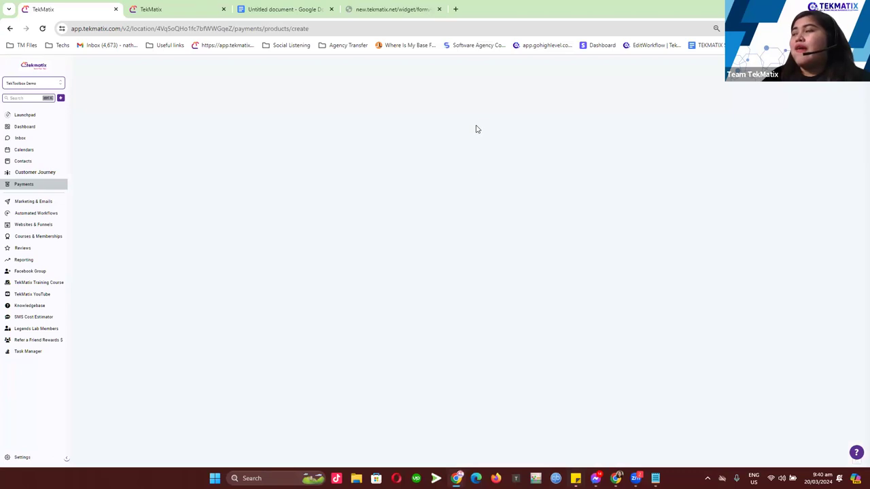
{"action": "left_click", "coordinate": [316, 150]}
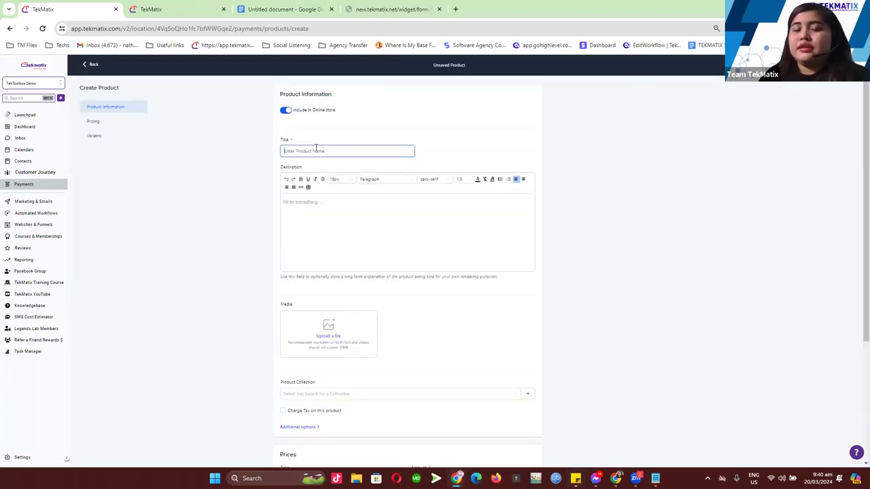
{"action": "type", "text": "T"}
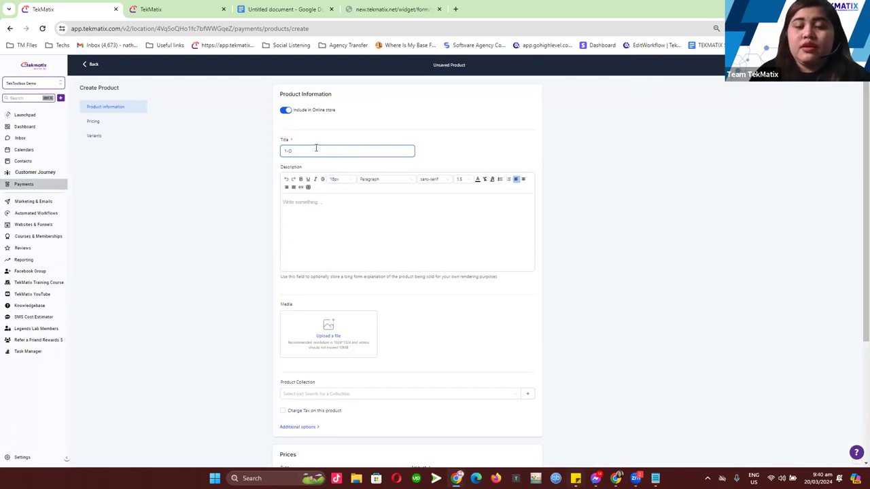
{"action": "type", "text": "-On-1 Coa"}
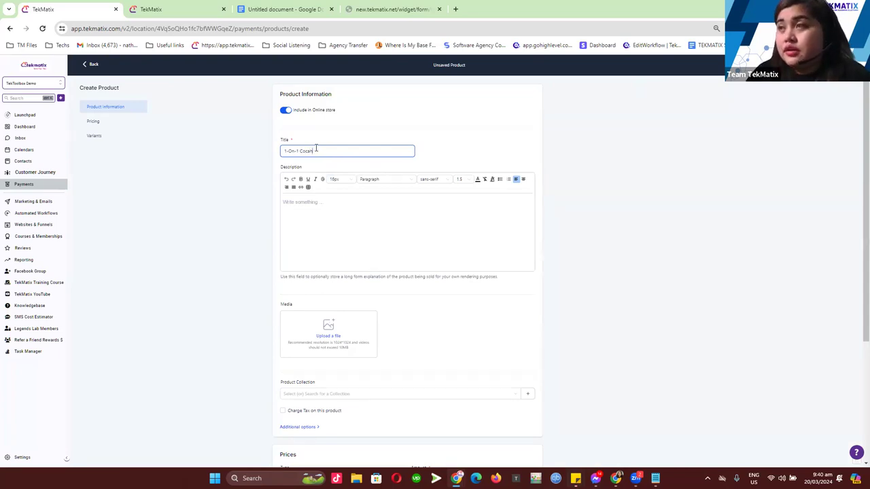
{"action": "type", "text": "ching Call with Feby"}
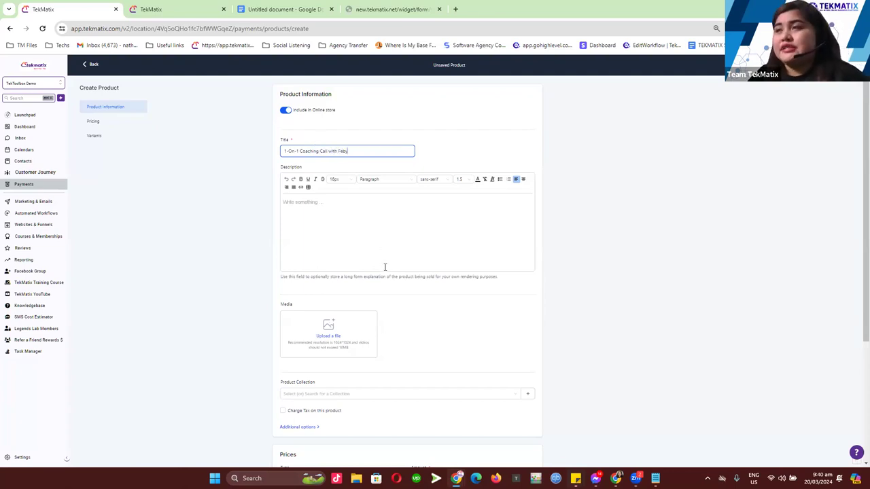
Step: Add Untitled design (40).png from the media library as the product's image
{"action": "scroll", "coordinate": [347, 275], "scroll_direction": "down", "scroll_amount": 1}
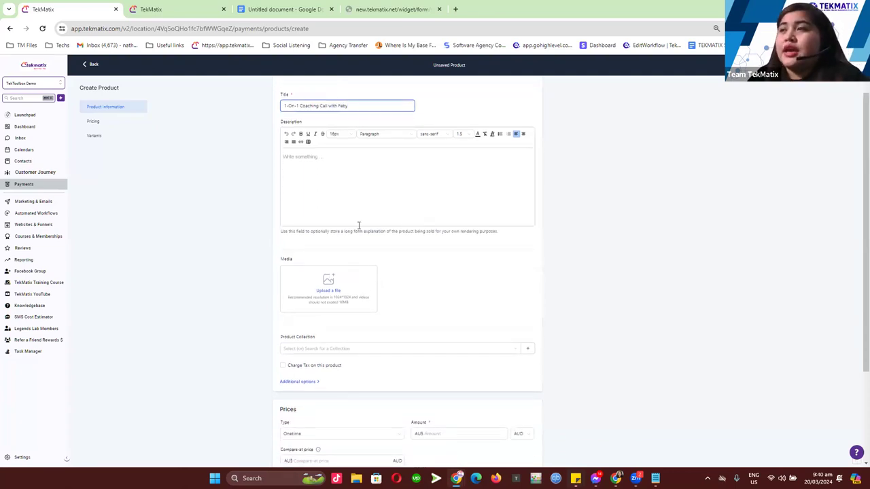
{"action": "left_click", "coordinate": [333, 290]}
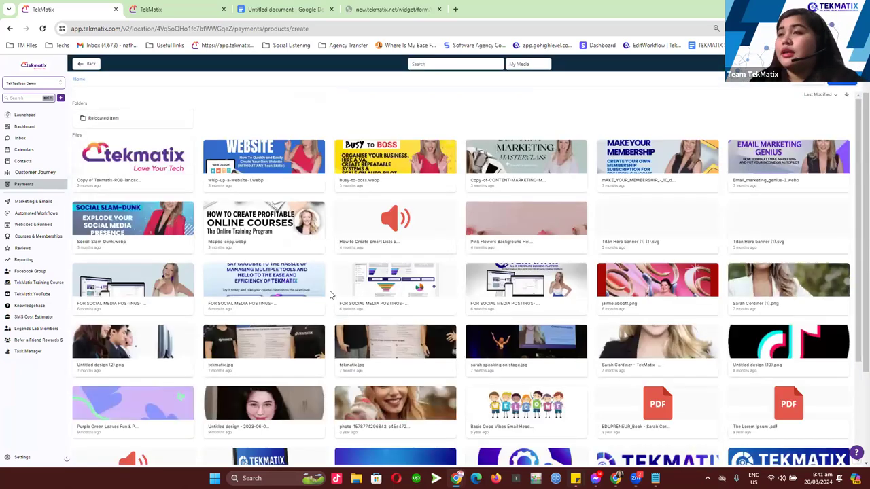
{"action": "scroll", "coordinate": [292, 260], "scroll_direction": "down", "scroll_amount": 3}
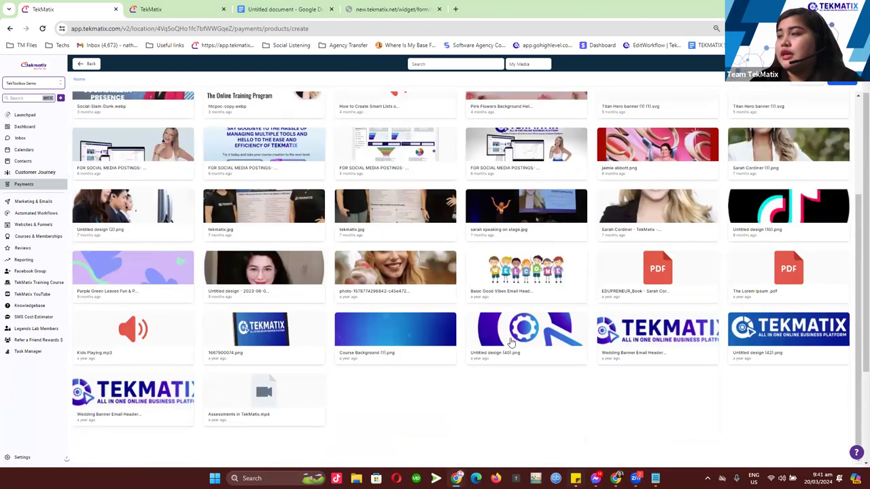
{"action": "left_click", "coordinate": [529, 340]}
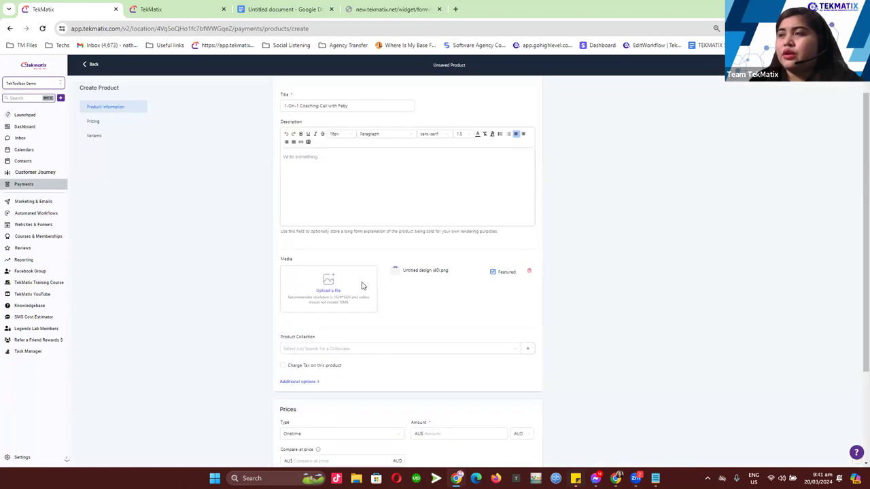
{"action": "scroll", "coordinate": [380, 297], "scroll_direction": "up", "scroll_amount": 1}
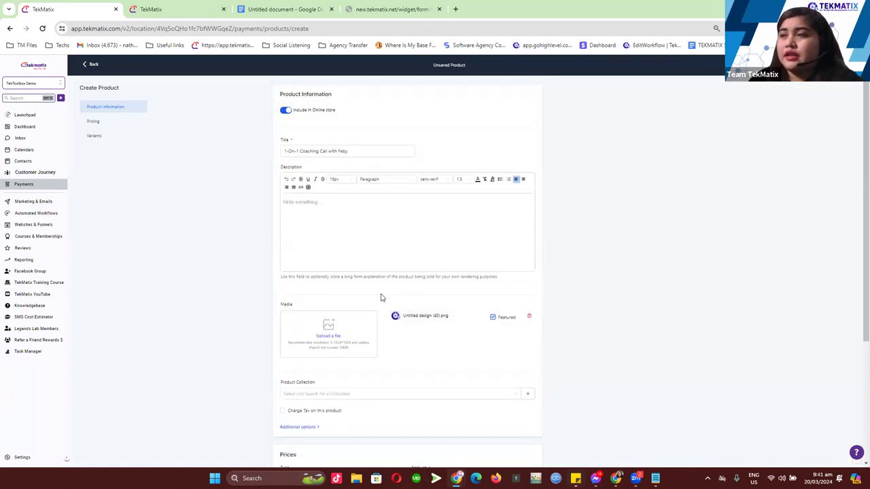
Step: Keep the price type as Onetime and set the product's amount to AU$80.00, leaving the currency as AUD
{"action": "scroll", "coordinate": [380, 297], "scroll_direction": "down", "scroll_amount": 2}
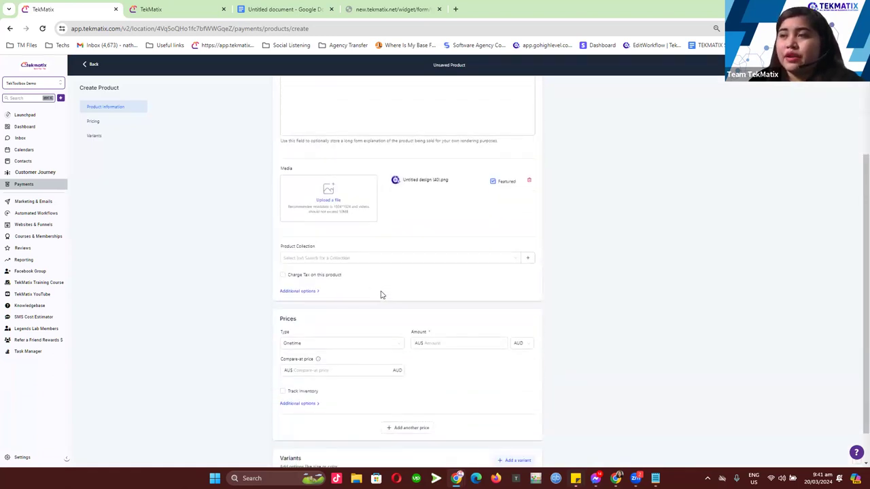
{"action": "scroll", "coordinate": [381, 295], "scroll_direction": "down", "scroll_amount": 1}
{"action": "double_click", "coordinate": [289, 282]}
{"action": "left_click", "coordinate": [311, 306]}
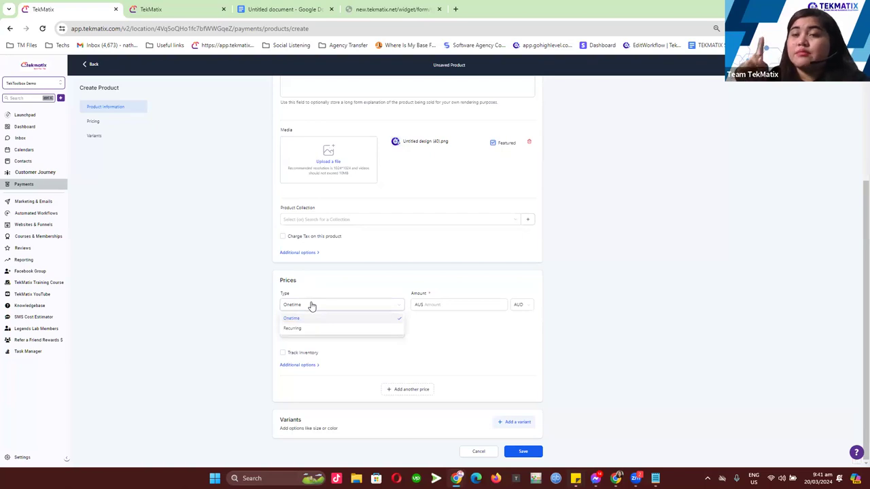
{"action": "left_click", "coordinate": [370, 304]}
{"action": "left_click", "coordinate": [434, 306]}
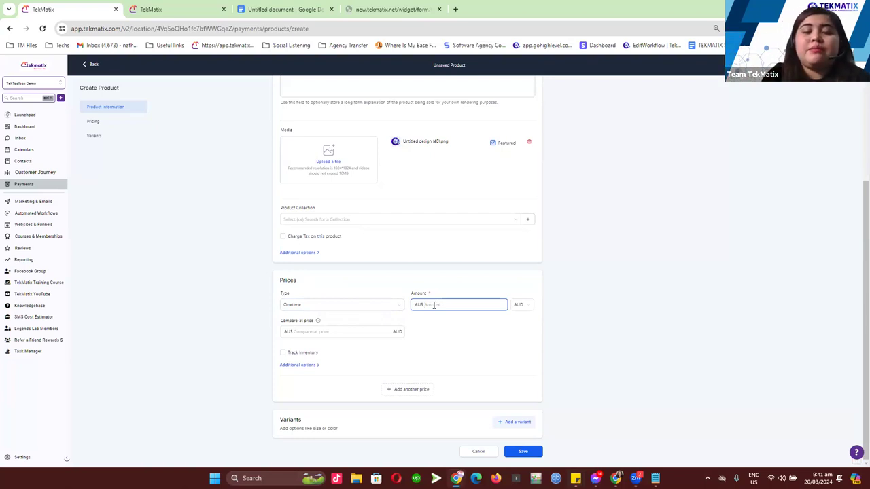
{"action": "left_click", "coordinate": [442, 279]}
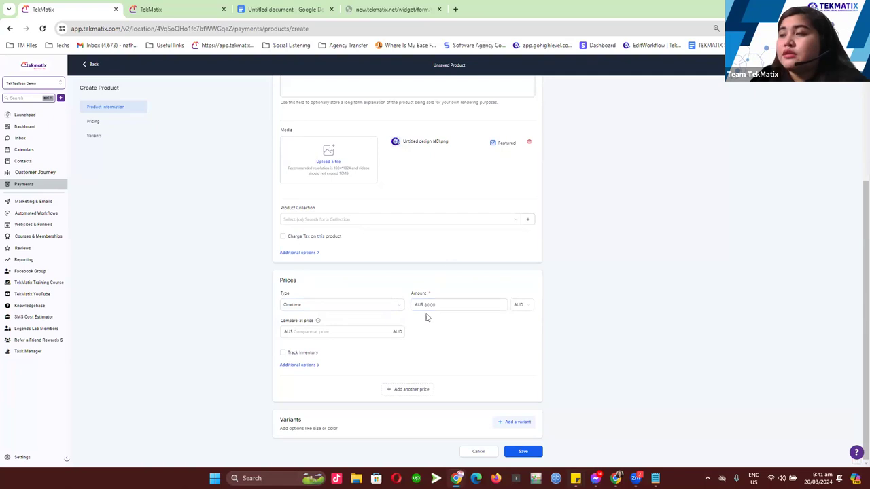
{"action": "left_click", "coordinate": [529, 310]}
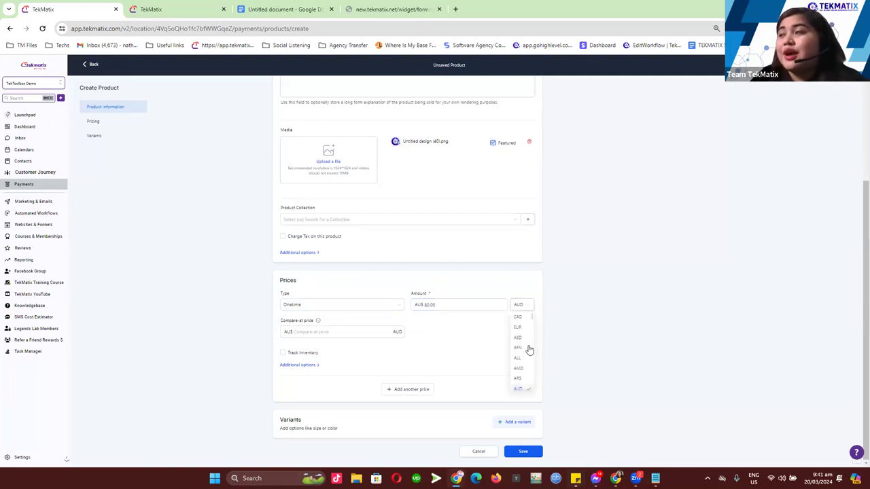
{"action": "left_click", "coordinate": [465, 327]}
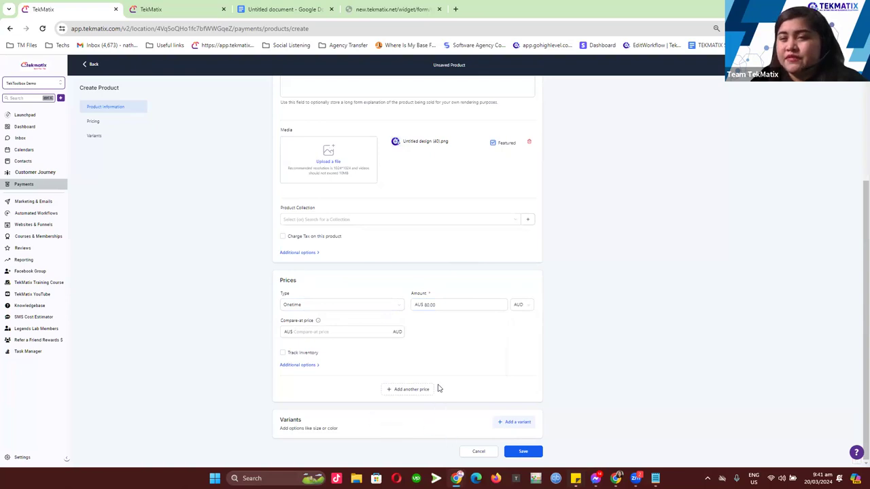
Step: Save the coaching call product and return to the Products list
{"action": "scroll", "coordinate": [496, 402], "scroll_direction": "up", "scroll_amount": 3}
{"action": "scroll", "coordinate": [516, 414], "scroll_direction": "down", "scroll_amount": 3}
{"action": "left_click", "coordinate": [523, 453]}
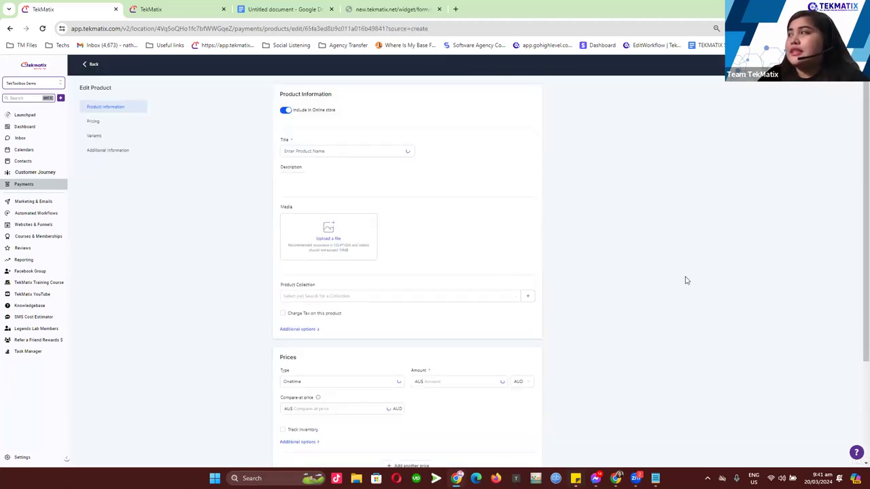
{"action": "left_click", "coordinate": [93, 66]}
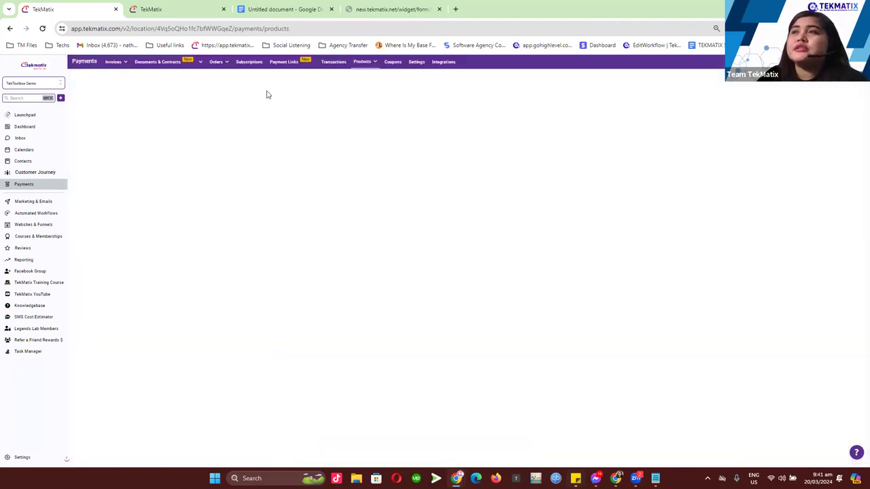
Step: Start a new payment link and select the 1-On-1 Coaching Call product with its AU$80 price
{"action": "left_click", "coordinate": [275, 69]}
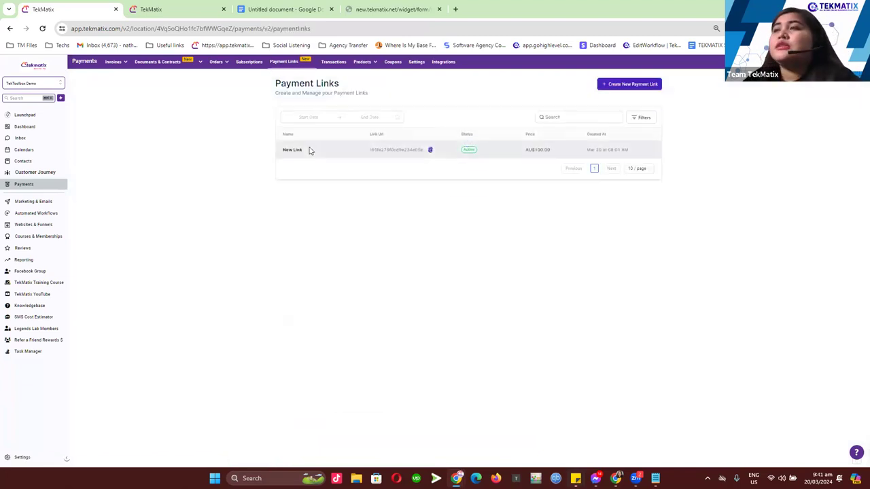
{"action": "left_click", "coordinate": [627, 84]}
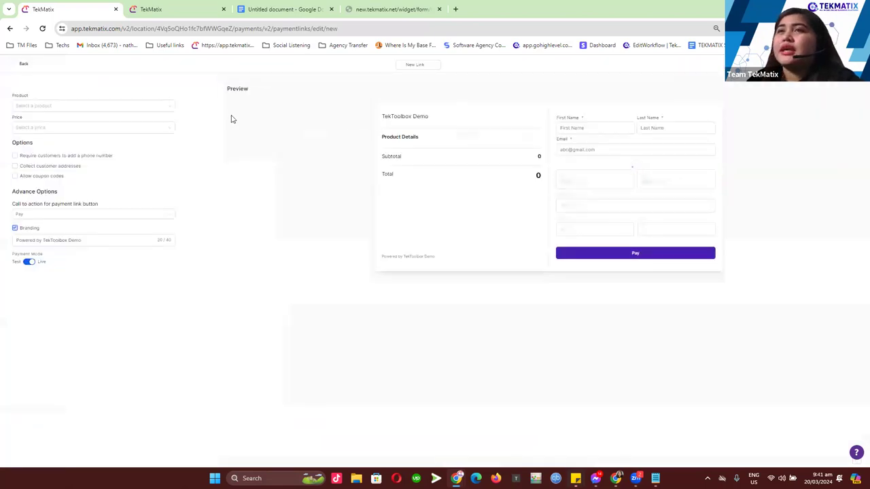
{"action": "left_click", "coordinate": [70, 107]}
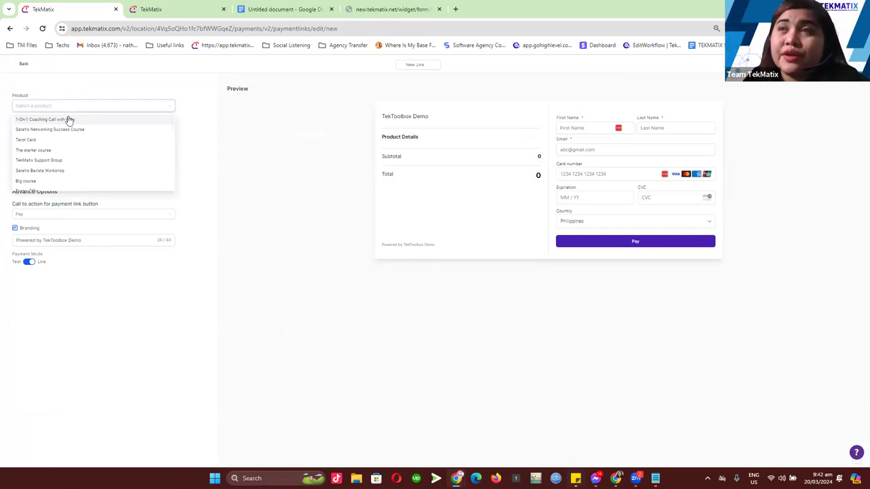
{"action": "left_click", "coordinate": [68, 119]}
{"action": "left_click", "coordinate": [86, 131]}
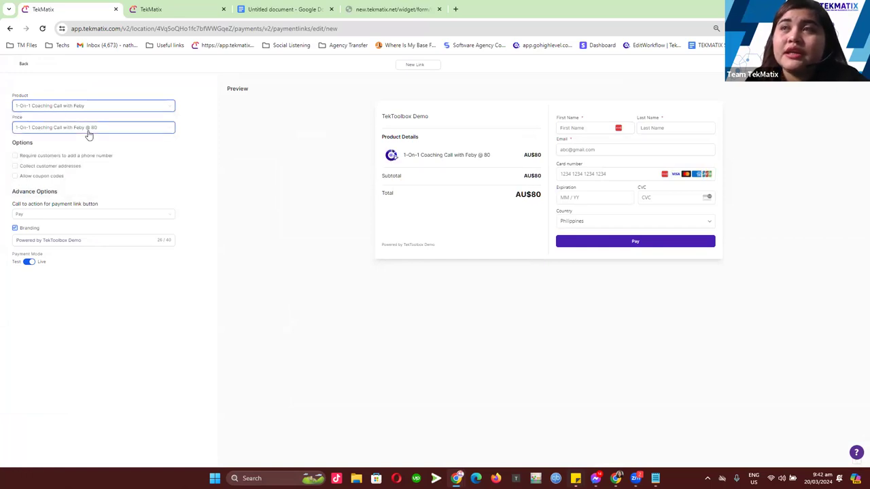
{"action": "left_click", "coordinate": [85, 142]}
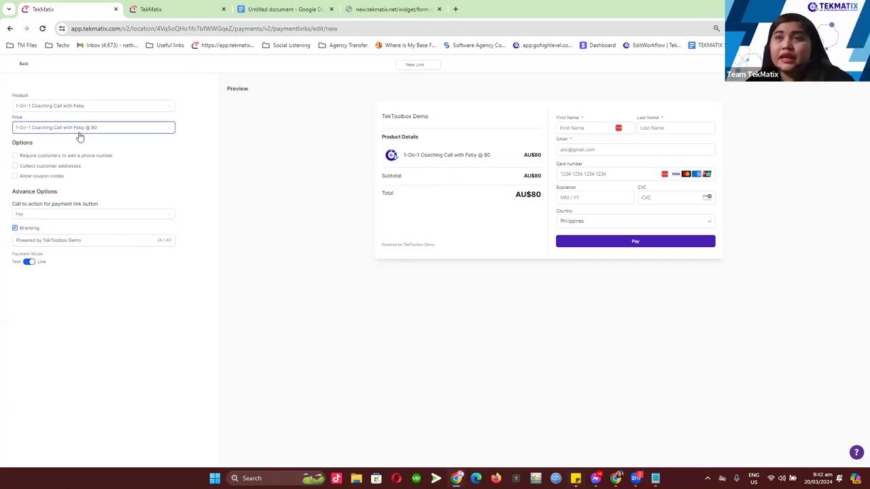
Step: Require a customer phone number, collect customer addresses and allow coupon codes on the payment link
{"action": "left_click", "coordinate": [17, 159]}
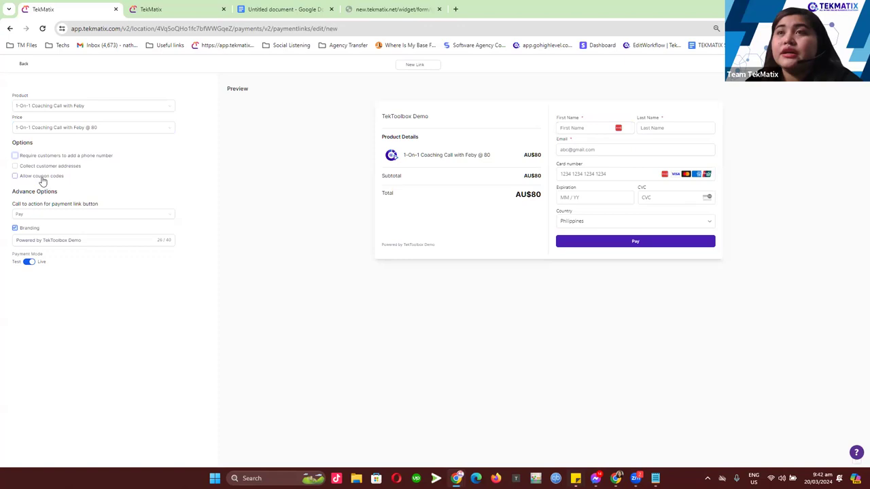
{"action": "left_click", "coordinate": [15, 156]}
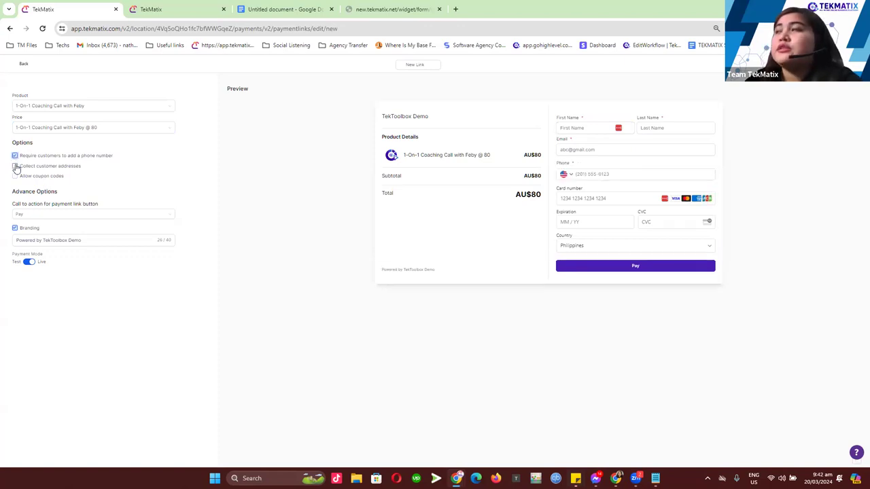
{"action": "left_click", "coordinate": [15, 166]}
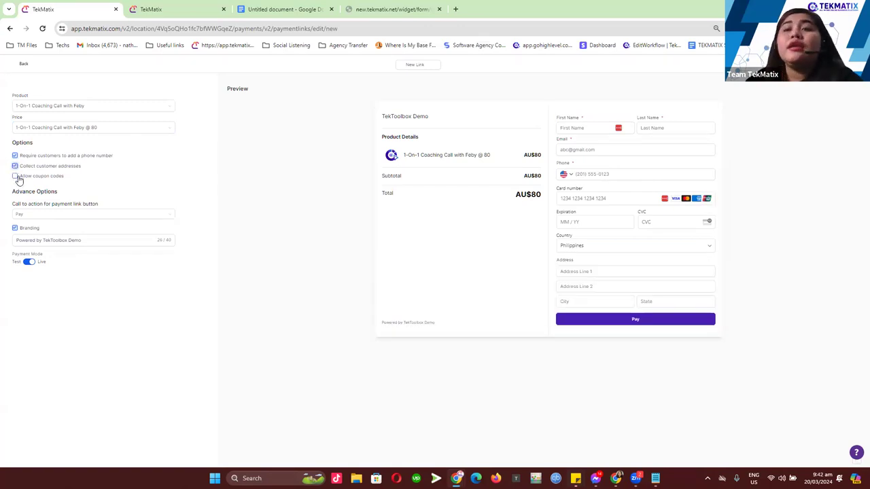
{"action": "left_click", "coordinate": [16, 176]}
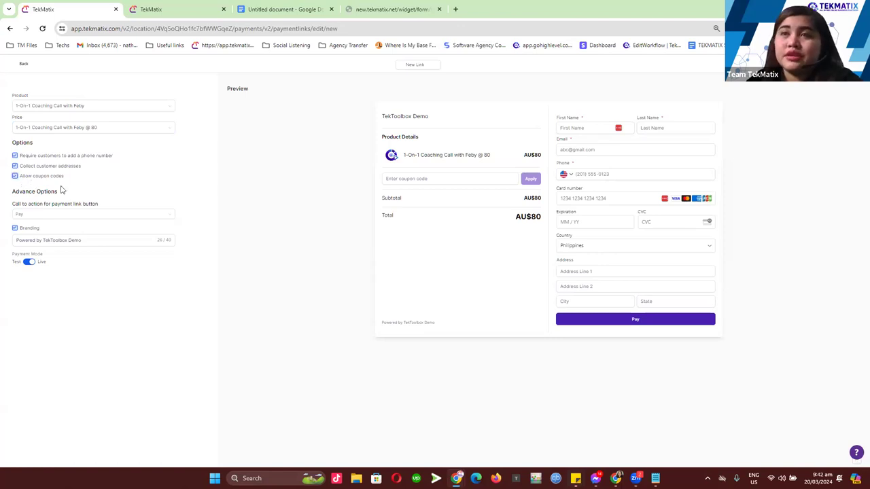
Step: Set the payment link button's call to action to Book, save the link and open its checkout page
{"action": "left_click", "coordinate": [70, 218]}
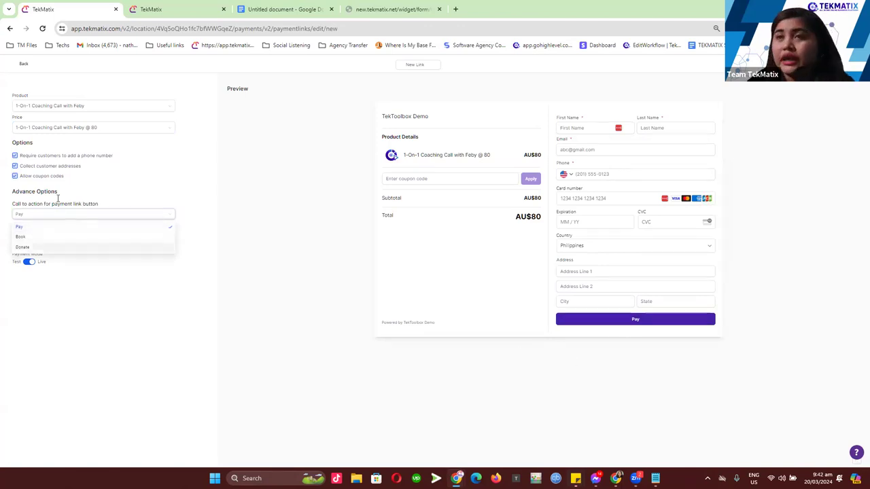
{"action": "left_click", "coordinate": [47, 238]}
{"action": "left_click", "coordinate": [126, 321]}
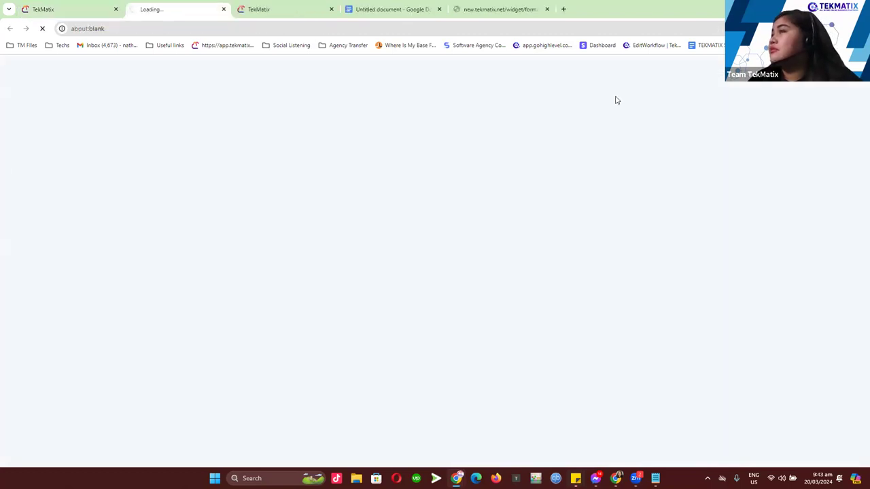
Step: Highlight the full payment link URL in the opened checkout page's address
{"action": "left_click", "coordinate": [269, 28]}
{"action": "double_click", "coordinate": [269, 29]}
{"action": "triple_click", "coordinate": [268, 29]}
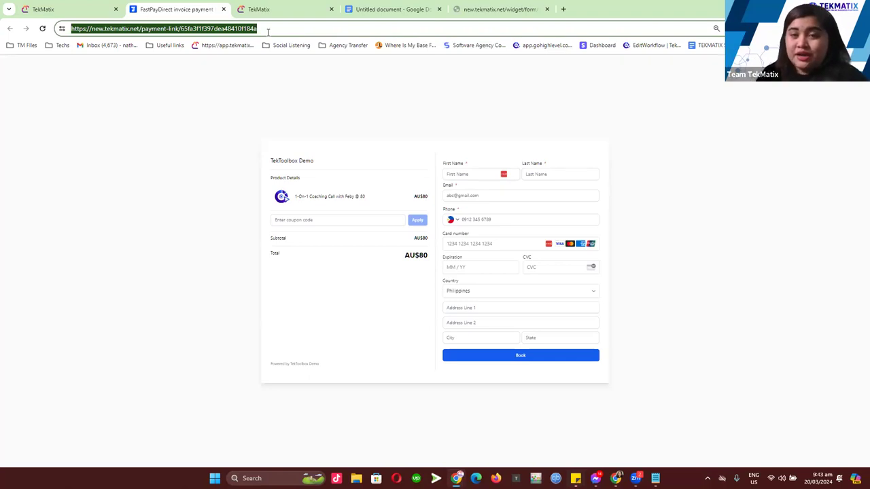
{"action": "left_click", "coordinate": [264, 29]}
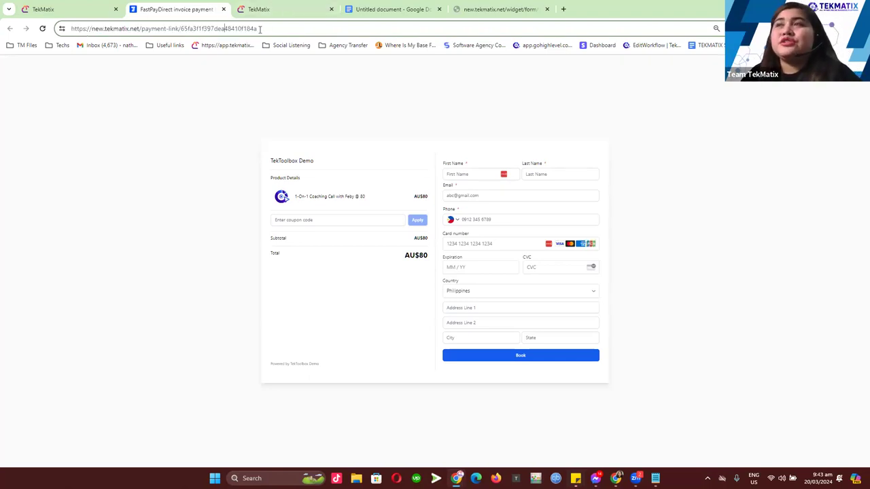
{"action": "left_click_drag", "start_coordinate": [277, 28], "coordinate": [68, 29]}
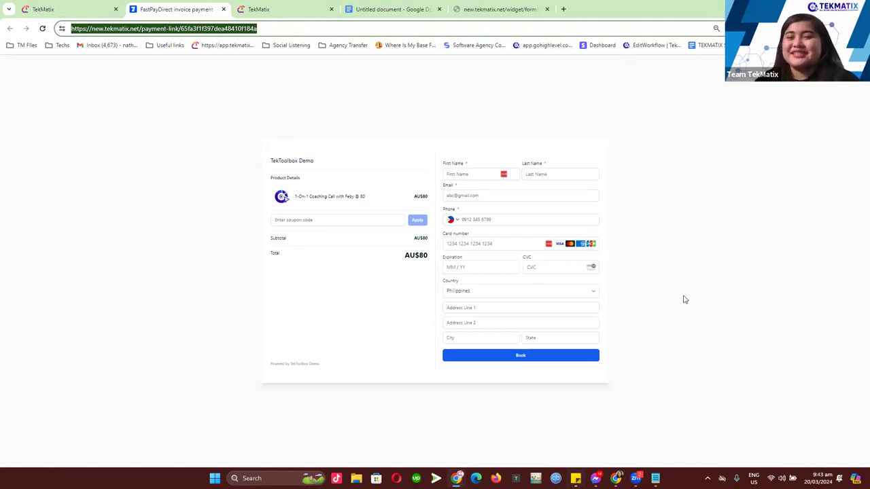
Step: Return from the link editor to the Payment Links list and move the checkout page's tab beside the form page's tab
{"action": "left_click", "coordinate": [86, 9]}
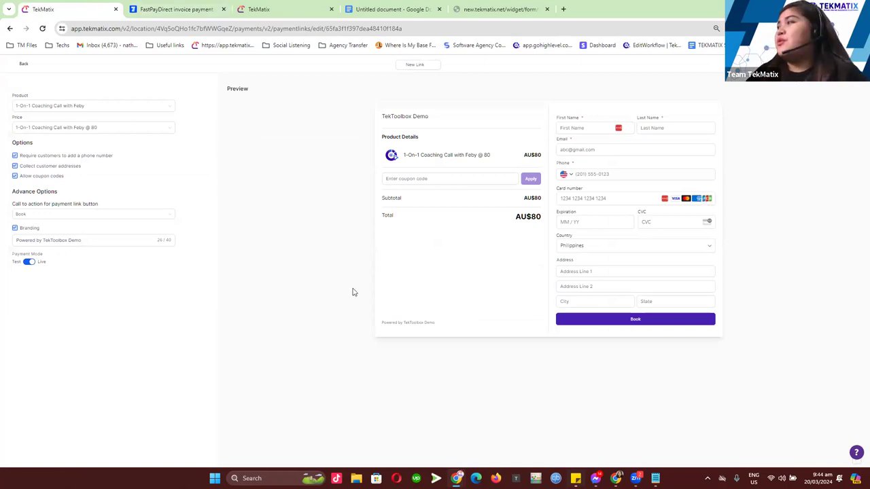
{"action": "left_click", "coordinate": [24, 65]}
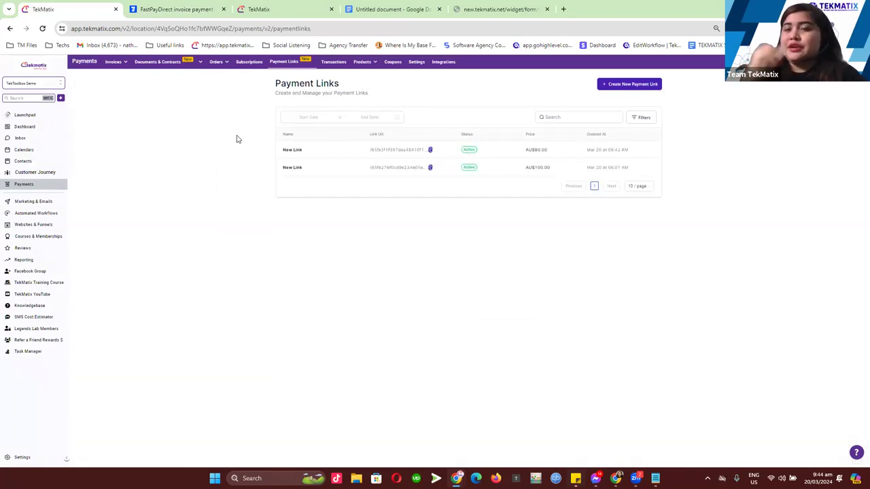
{"action": "left_click", "coordinate": [485, 5]}
{"action": "left_click_drag", "start_coordinate": [209, 6], "coordinate": [378, 13]}
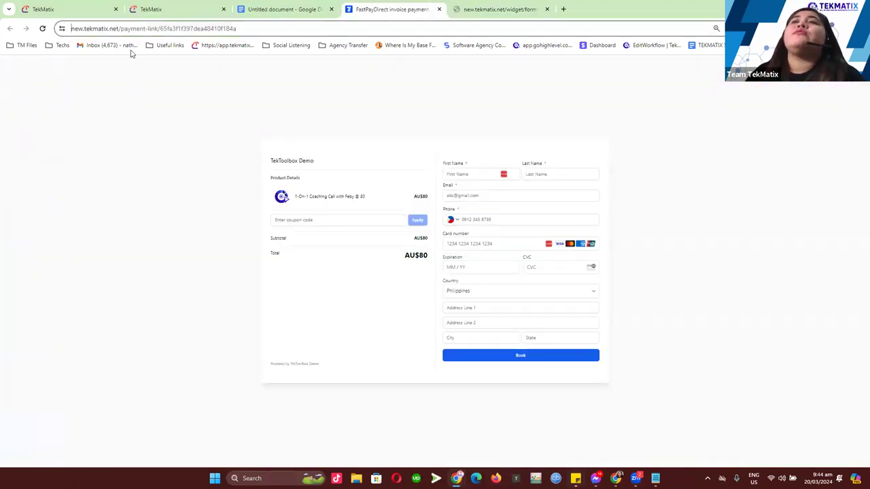
Step: Check the domain in the checkout page's address against the Branded Domain in the Business Profile settings
{"action": "left_click", "coordinate": [136, 29]}
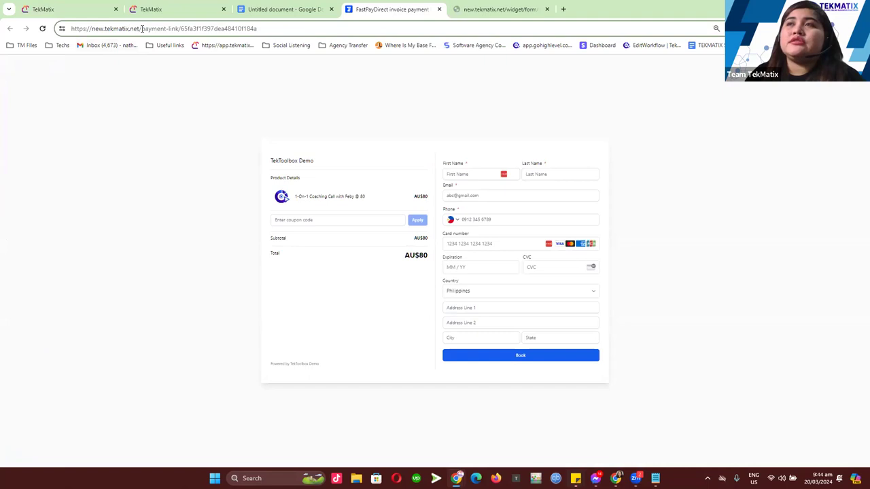
{"action": "left_click_drag", "start_coordinate": [139, 28], "coordinate": [92, 29]}
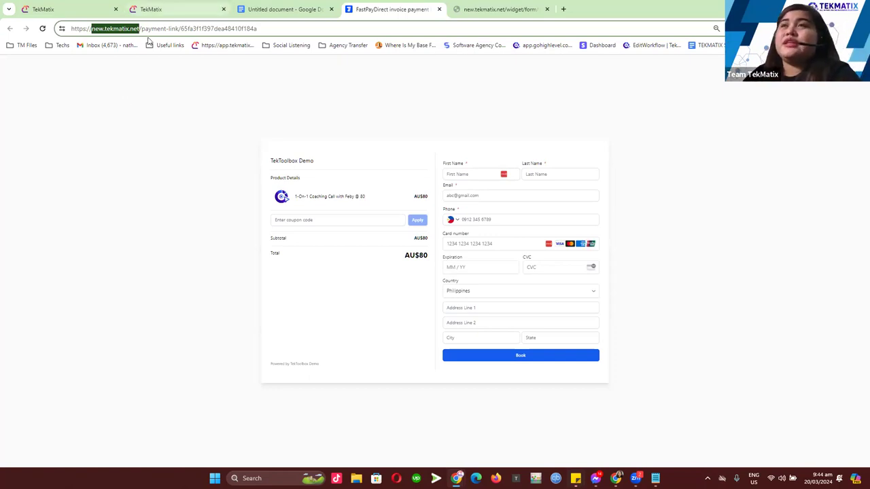
{"action": "left_click", "coordinate": [67, 12]}
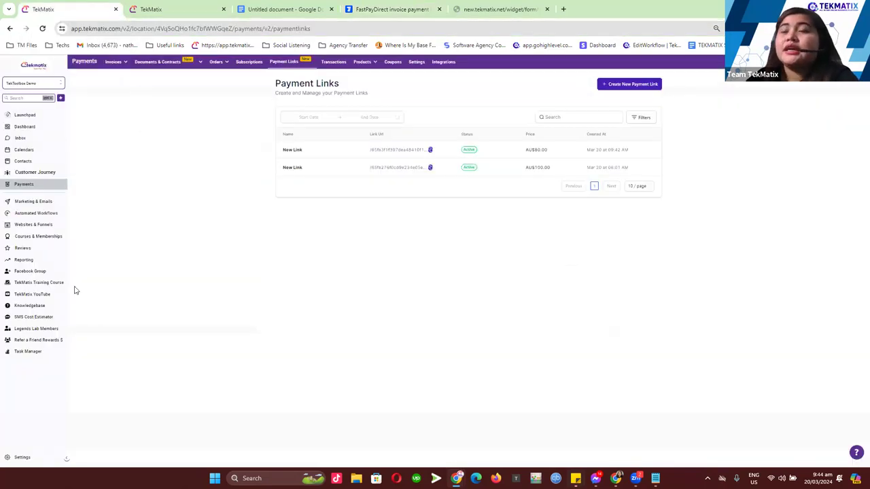
{"action": "left_click", "coordinate": [19, 460]}
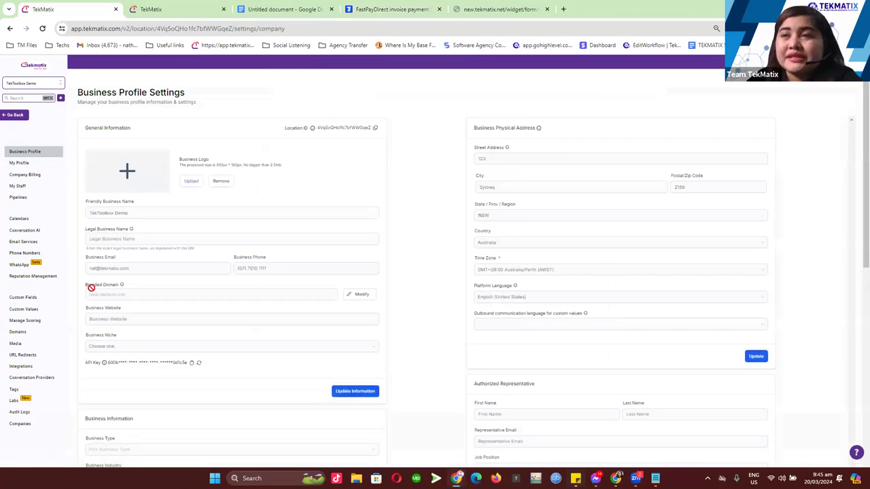
{"action": "left_click_drag", "start_coordinate": [81, 285], "coordinate": [122, 287]}
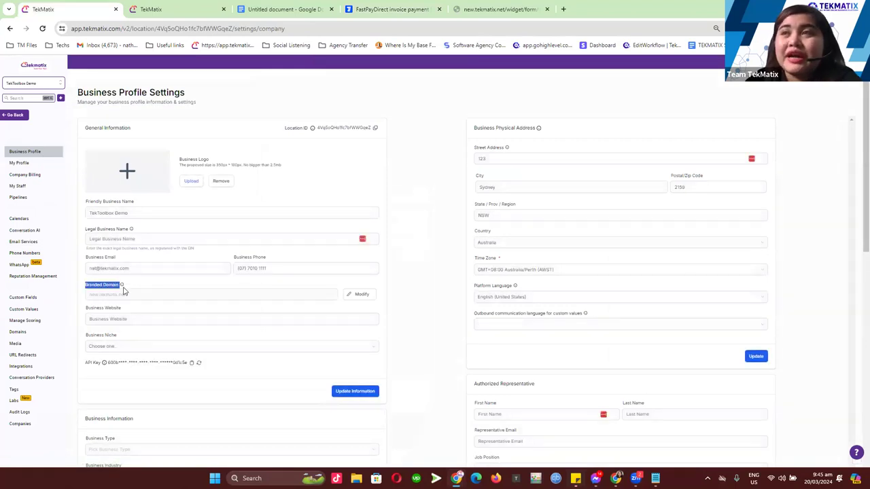
{"action": "left_click", "coordinate": [143, 289]}
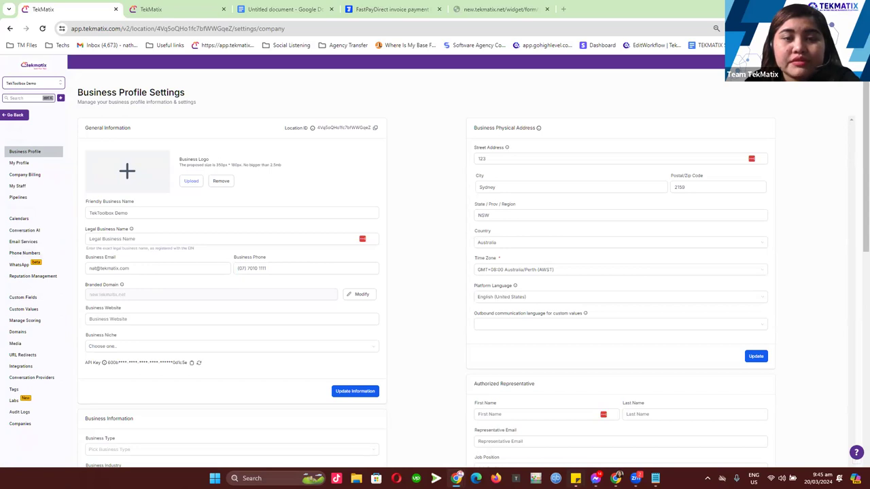
Step: In the other TekMatix tab, enable automatic sales receipts for payments in the Payments settings
{"action": "left_click", "coordinate": [164, 16]}
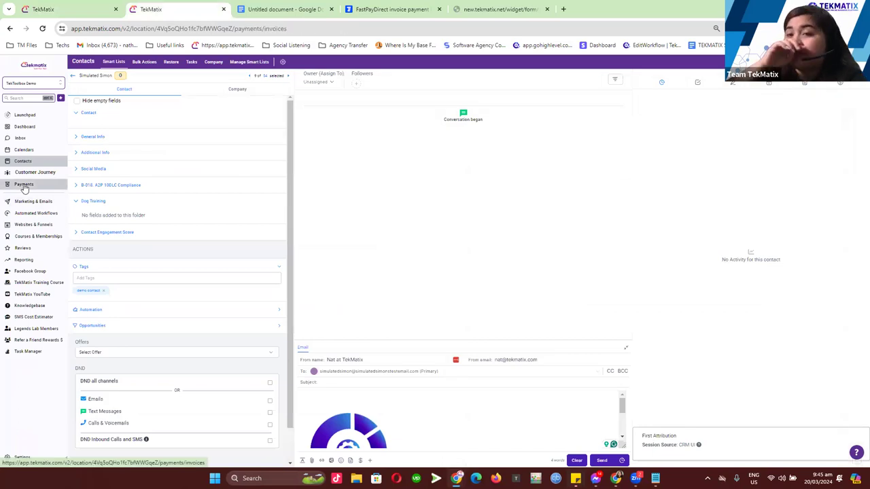
{"action": "left_click", "coordinate": [24, 186]}
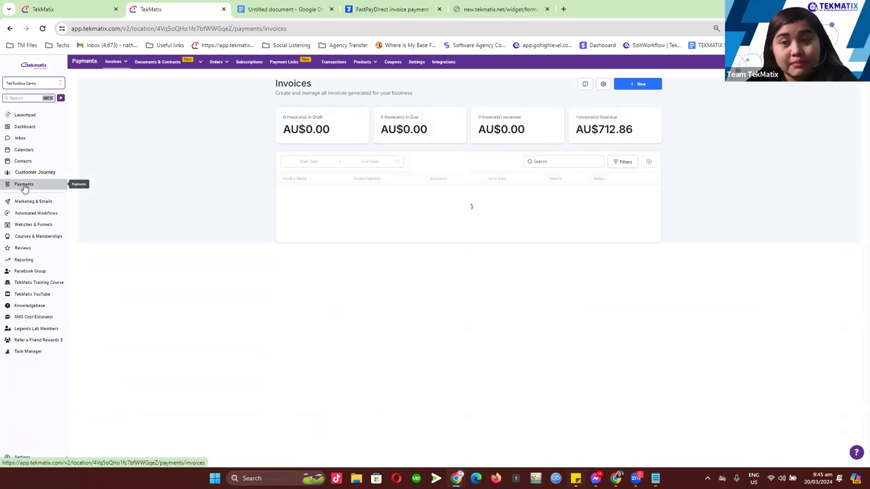
{"action": "left_click", "coordinate": [290, 68]}
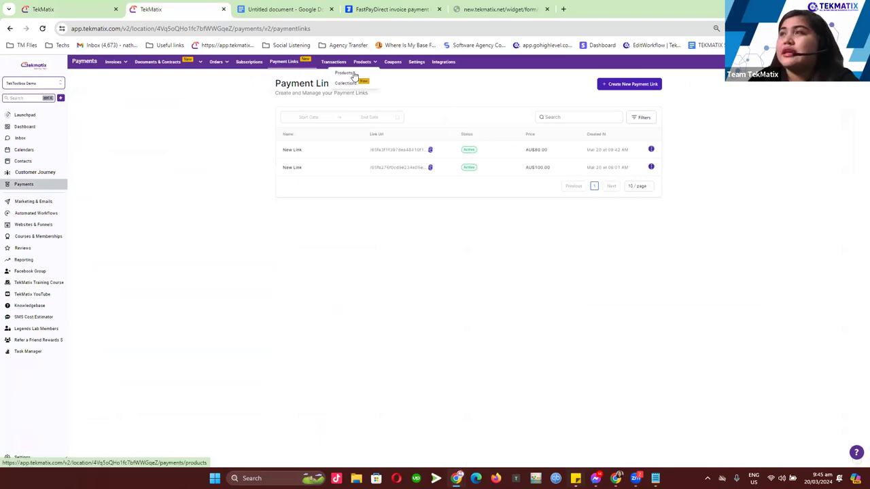
{"action": "left_click", "coordinate": [416, 62]}
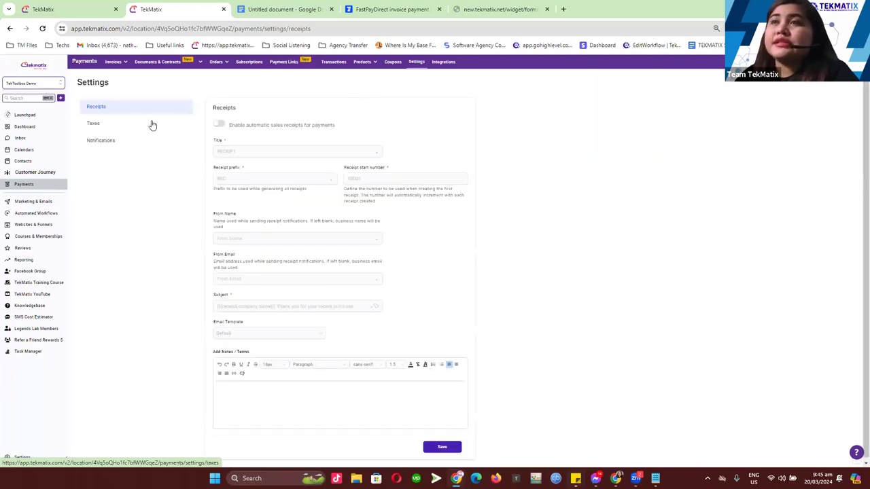
{"action": "left_click", "coordinate": [219, 124]}
{"action": "left_click_drag", "start_coordinate": [256, 125], "coordinate": [345, 130]}
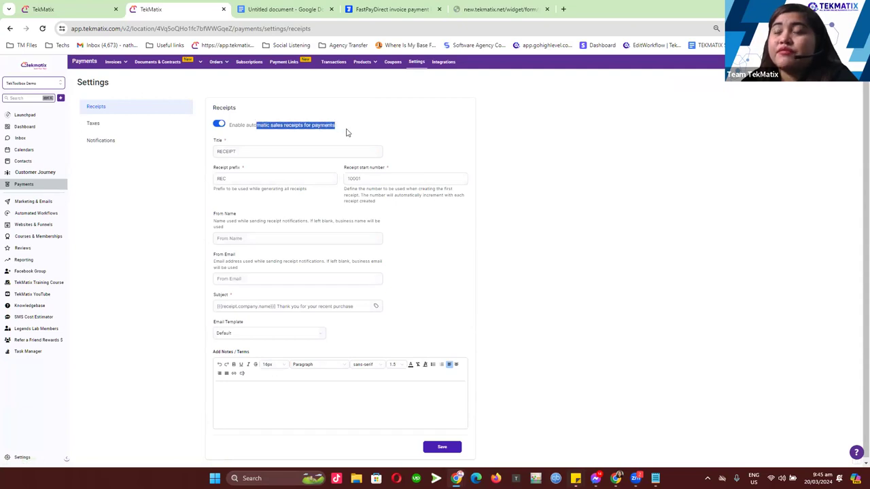
{"action": "left_click", "coordinate": [348, 133]}
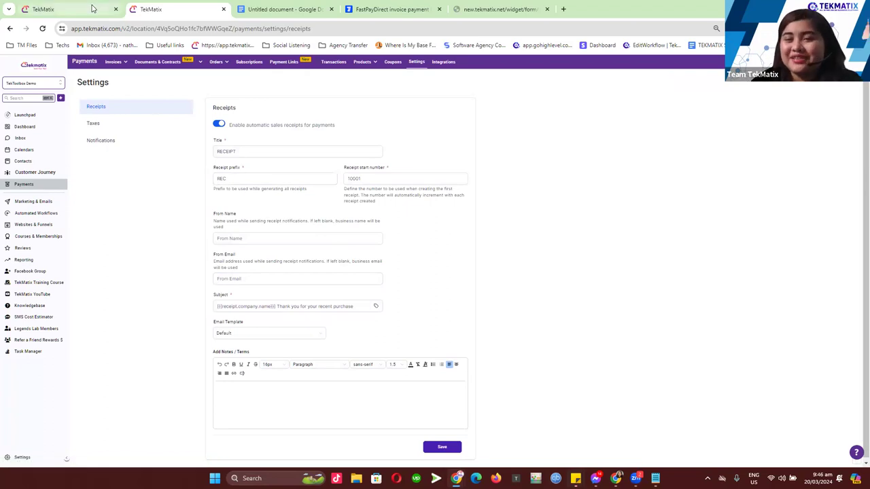
Step: Return to the Business Profile settings and read the CNAME hint for the Branded Domain
{"action": "mouse_move", "coordinate": [93, 8]}
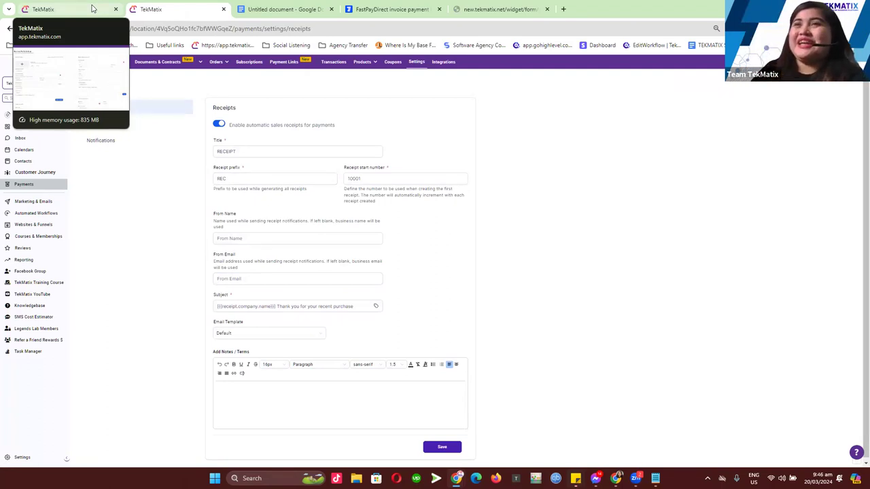
{"action": "left_click", "coordinate": [93, 8]}
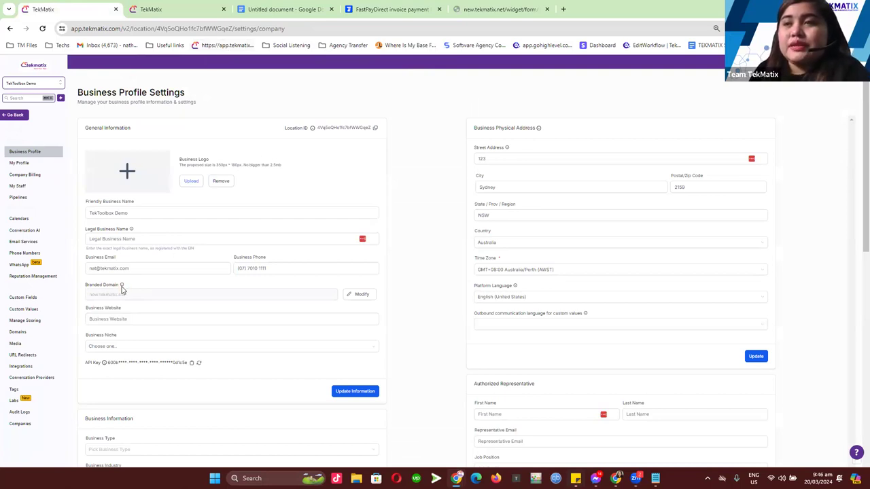
{"action": "mouse_move", "coordinate": [122, 285]}
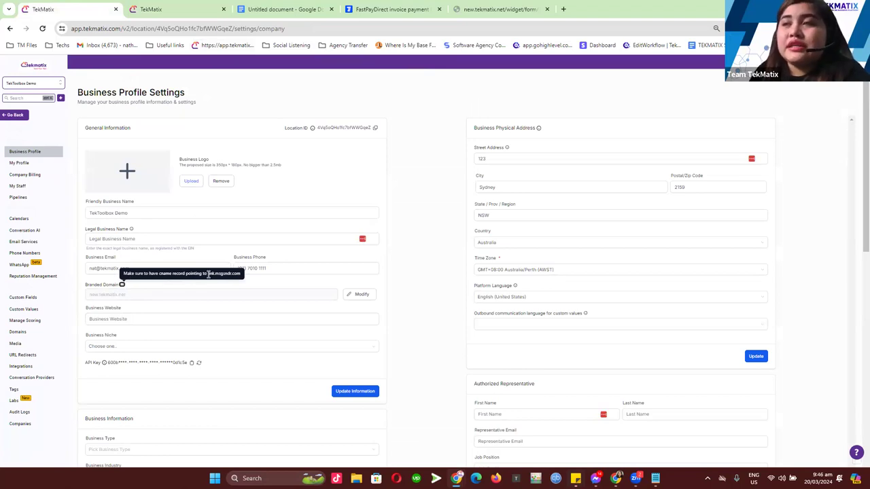
{"action": "left_click_drag", "start_coordinate": [208, 273], "coordinate": [225, 283]}
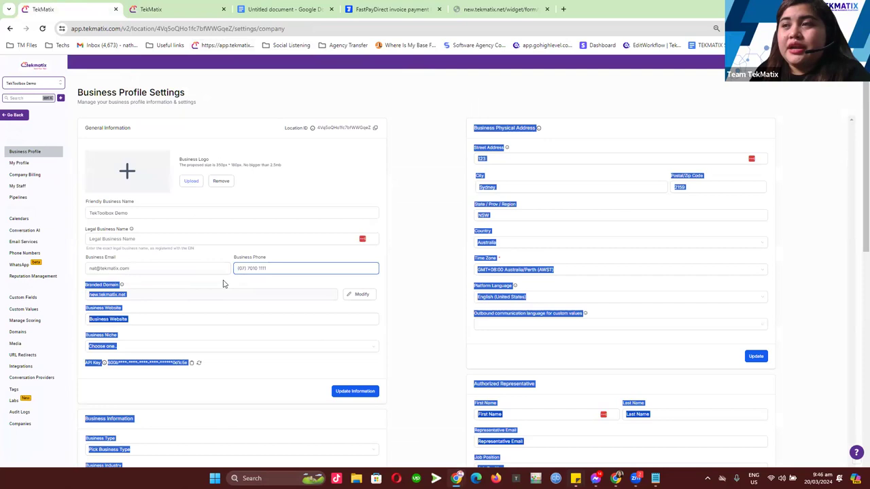
{"action": "left_click", "coordinate": [140, 289]}
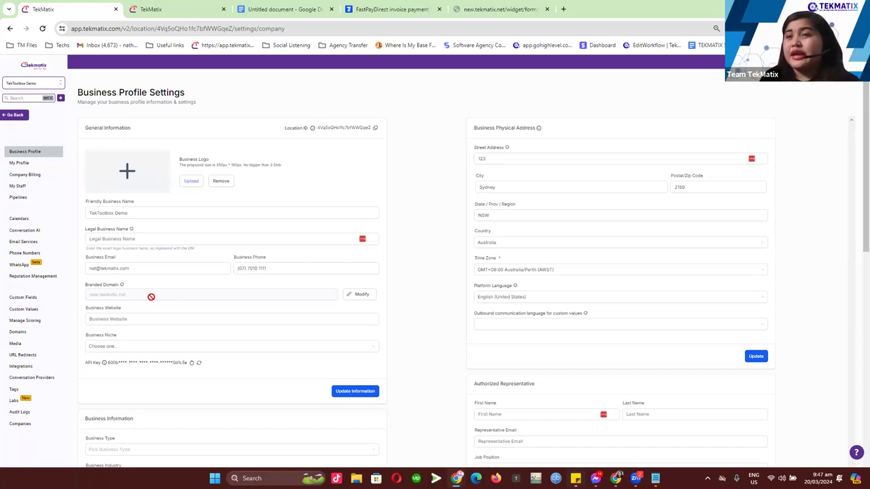
{"action": "mouse_move", "coordinate": [123, 289]}
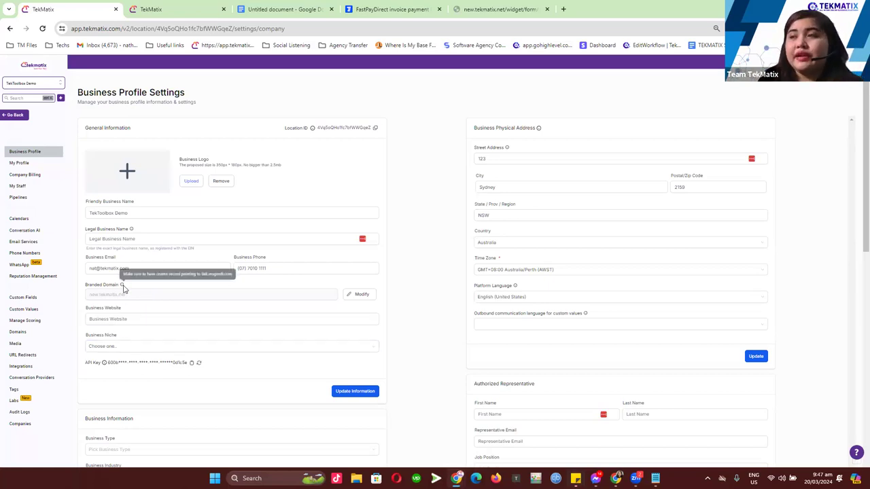
Step: Modify the Branded Domain by entering link.tekmatix.net as the domain URL to connect
{"action": "left_click", "coordinate": [362, 295]}
{"action": "left_click", "coordinate": [428, 268]}
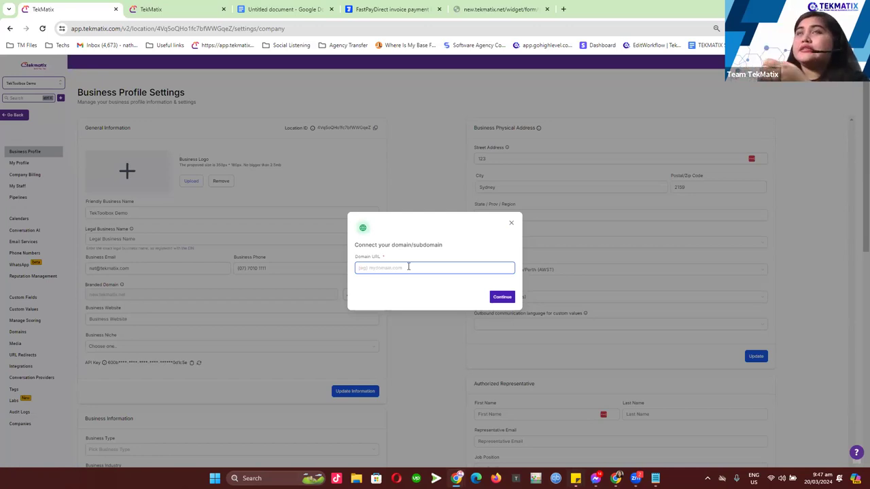
{"action": "type", "text": "tek"}
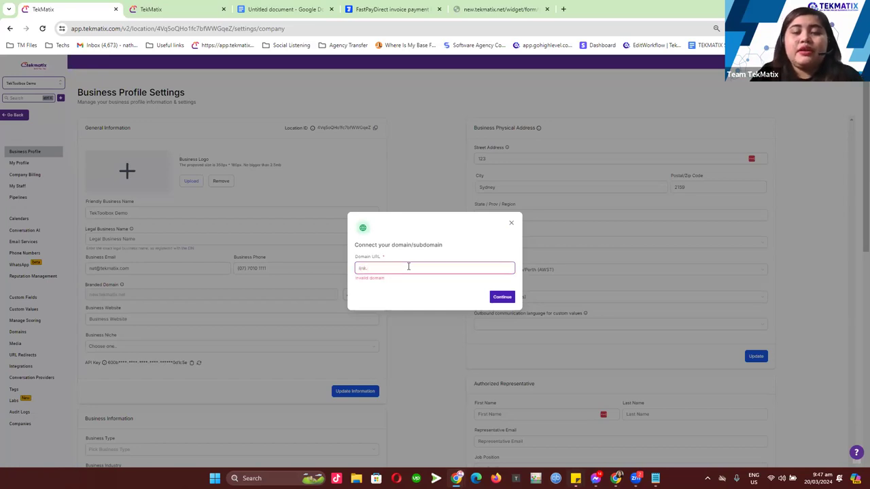
{"action": "type", "text": "tek"}
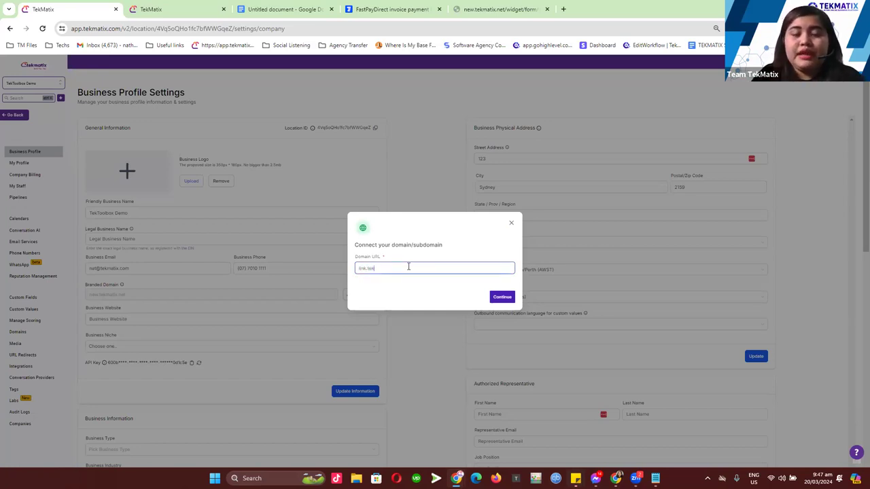
{"action": "type", "text": "matix.net"}
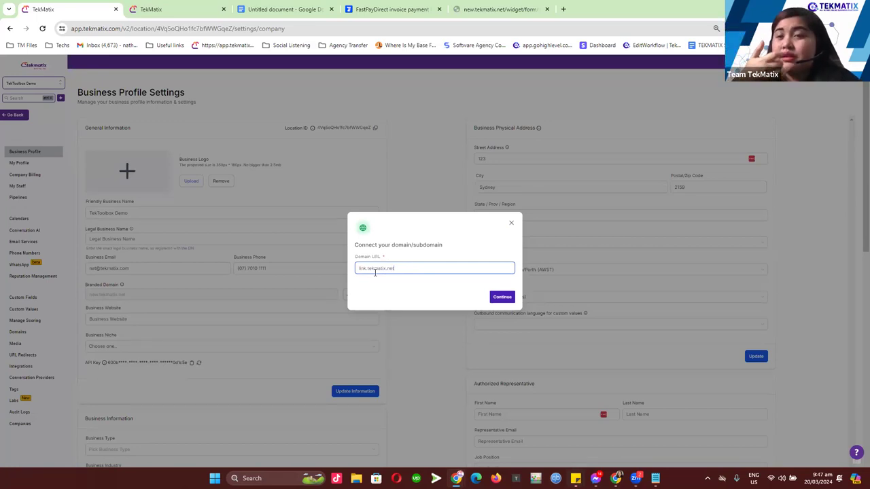
{"action": "left_click_drag", "start_coordinate": [367, 269], "coordinate": [356, 269]}
{"action": "left_click", "coordinate": [375, 269]}
{"action": "left_click_drag", "start_coordinate": [409, 265], "coordinate": [373, 269]}
{"action": "left_click", "coordinate": [373, 268]}
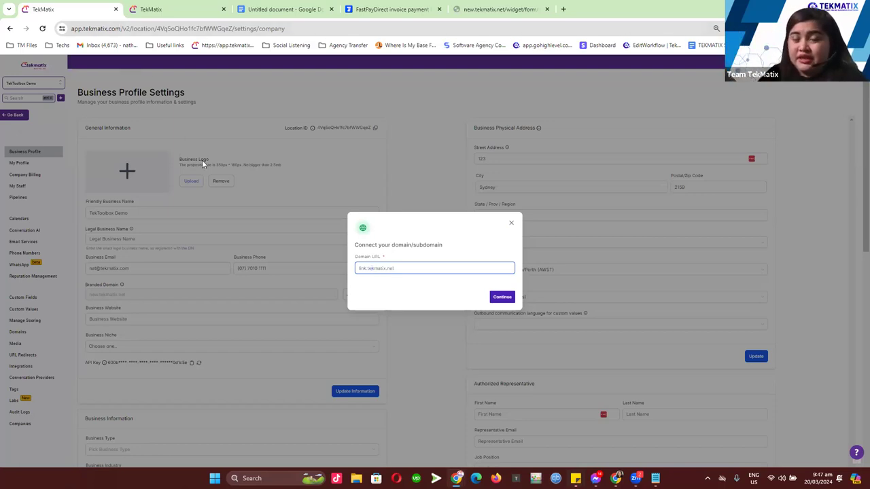
Step: Continue connecting the domain, review the host and required value of the record, and authorize the domain with Google Domains
{"action": "left_click", "coordinate": [503, 297]}
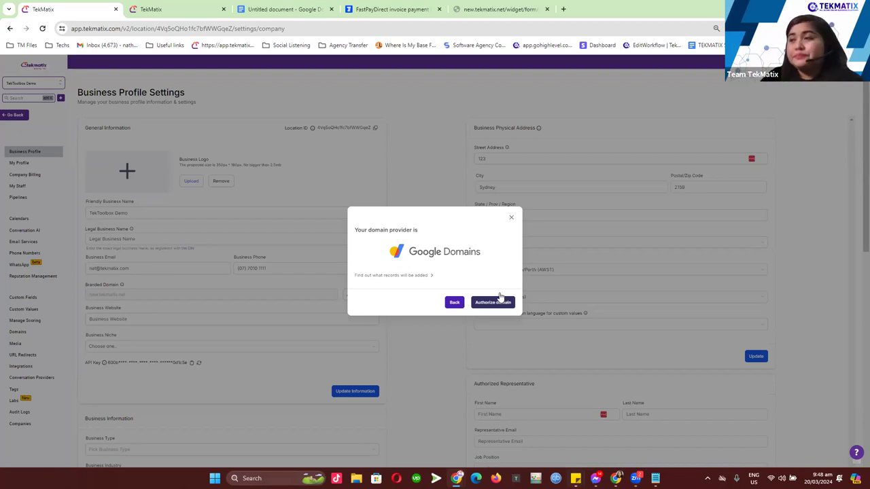
{"action": "left_click", "coordinate": [418, 276]}
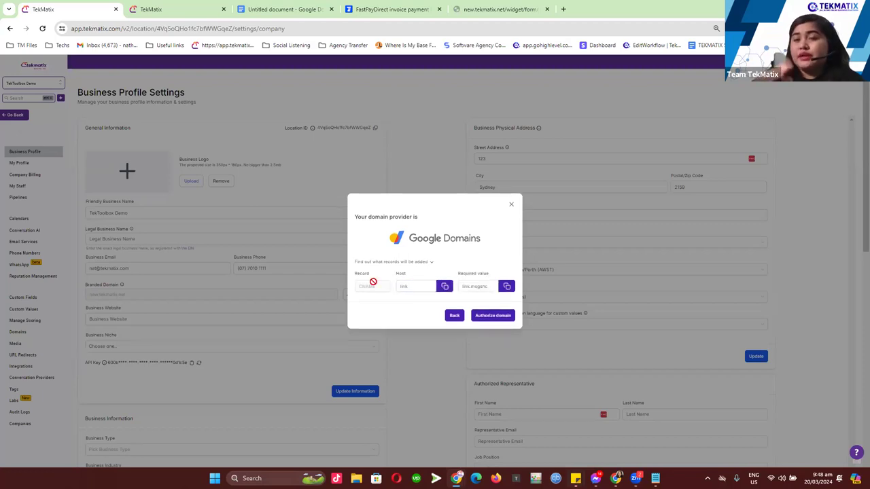
{"action": "left_click_drag", "start_coordinate": [414, 286], "coordinate": [399, 287]}
{"action": "left_click", "coordinate": [479, 286]}
{"action": "triple_click", "coordinate": [479, 286]}
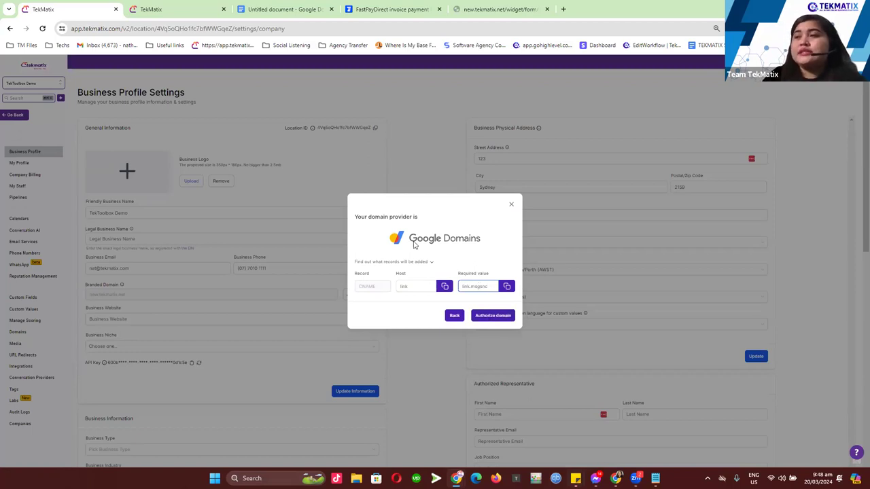
{"action": "left_click", "coordinate": [497, 316]}
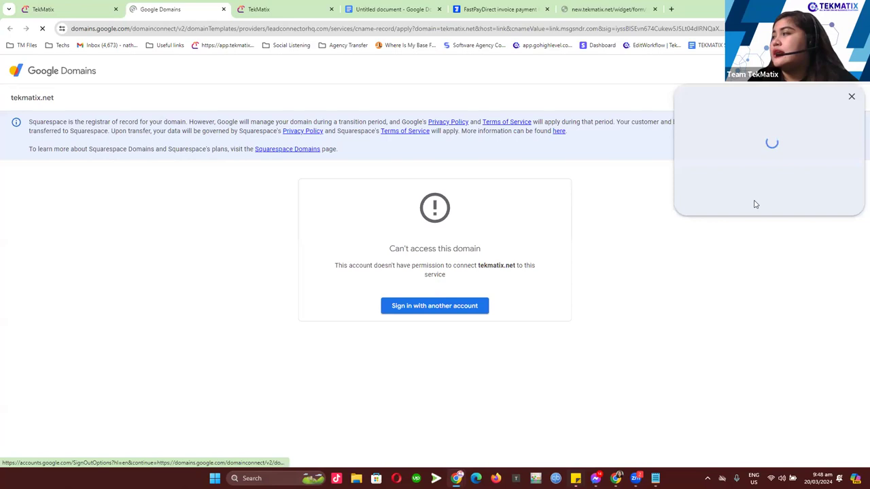
Step: Switch to another Google account and compare its Google Domains list with the tekmatix.net authorization page and the pending TekMatix connection
{"action": "left_click", "coordinate": [743, 276]}
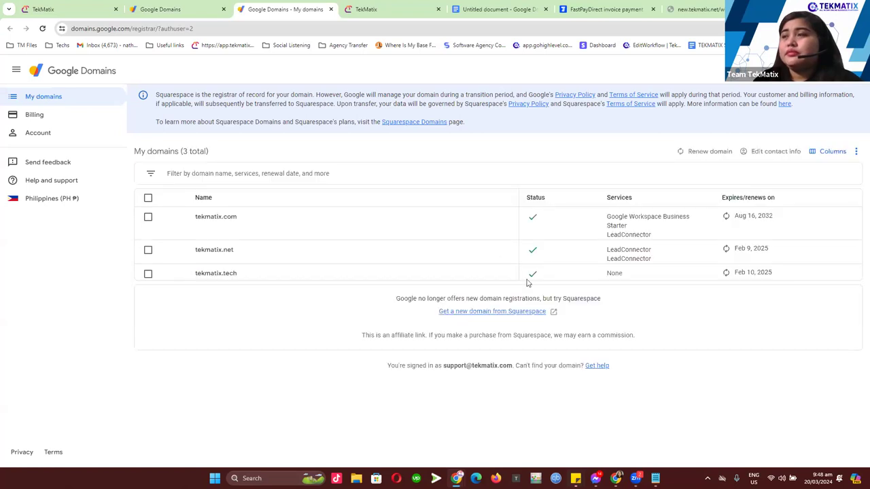
{"action": "left_click", "coordinate": [160, 10]}
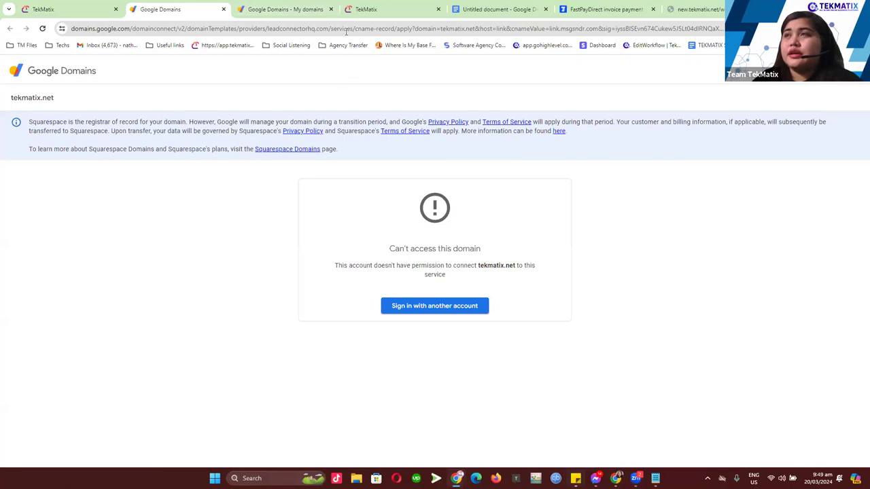
{"action": "left_click", "coordinate": [295, 14]}
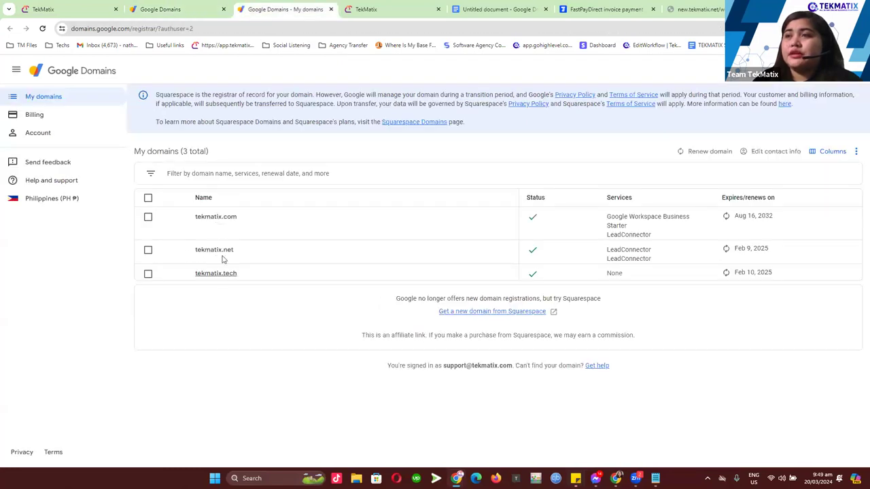
{"action": "left_click", "coordinate": [164, 10]}
{"action": "left_click", "coordinate": [82, 10]}
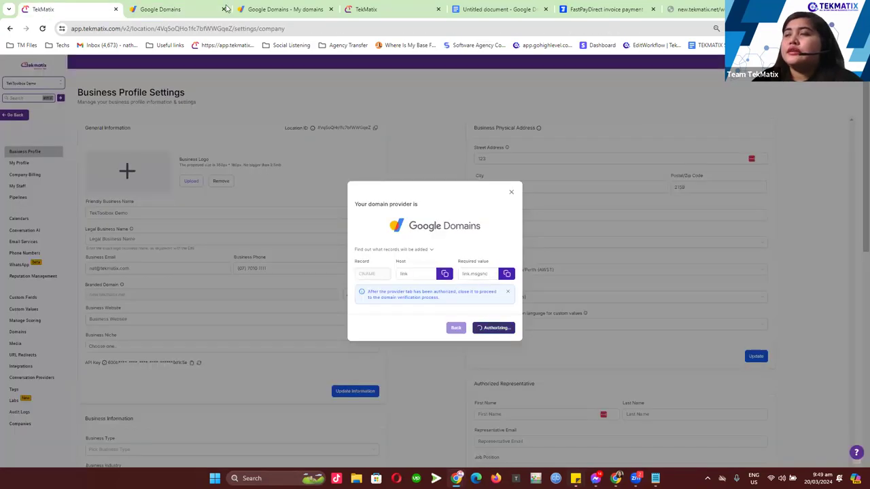
{"action": "left_click", "coordinate": [190, 11]}
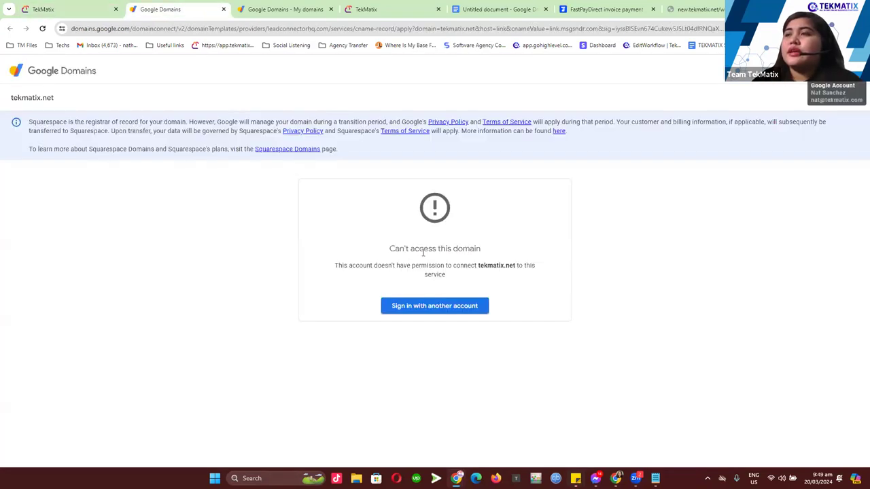
Step: Close the tekmatix.net authorization page and dismiss the Google Domains connection dialog in the Business Profile settings
{"action": "middle_click", "coordinate": [191, 10]}
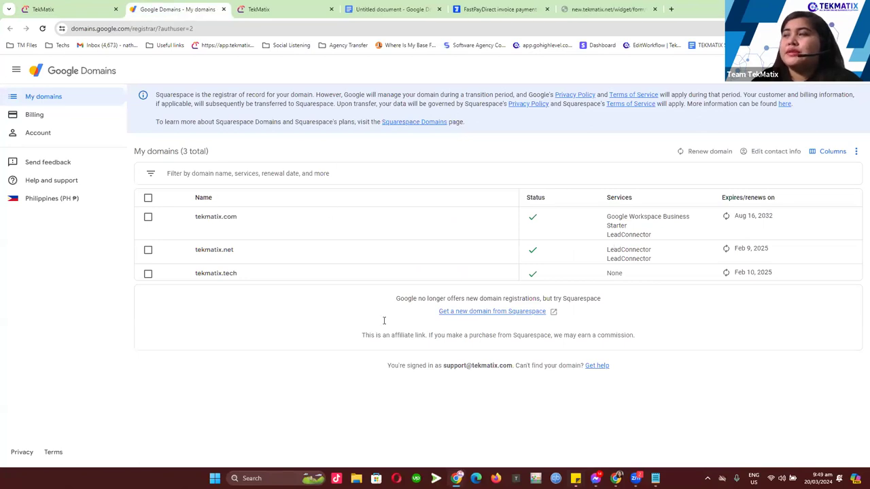
{"action": "left_click", "coordinate": [78, 9]}
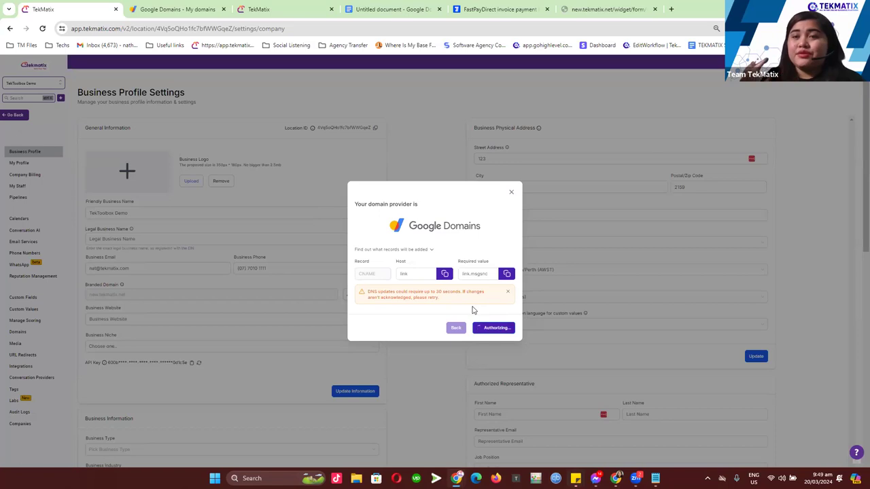
{"action": "left_click", "coordinate": [511, 197]}
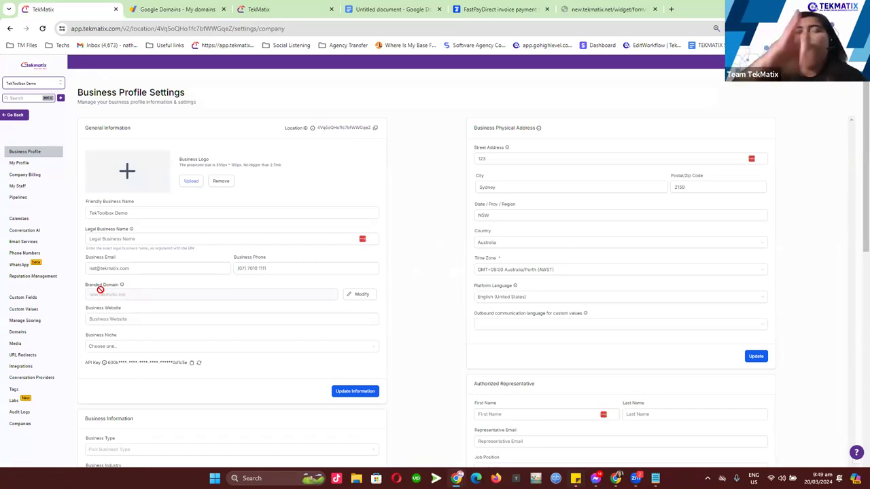
{"action": "left_click", "coordinate": [128, 316]}
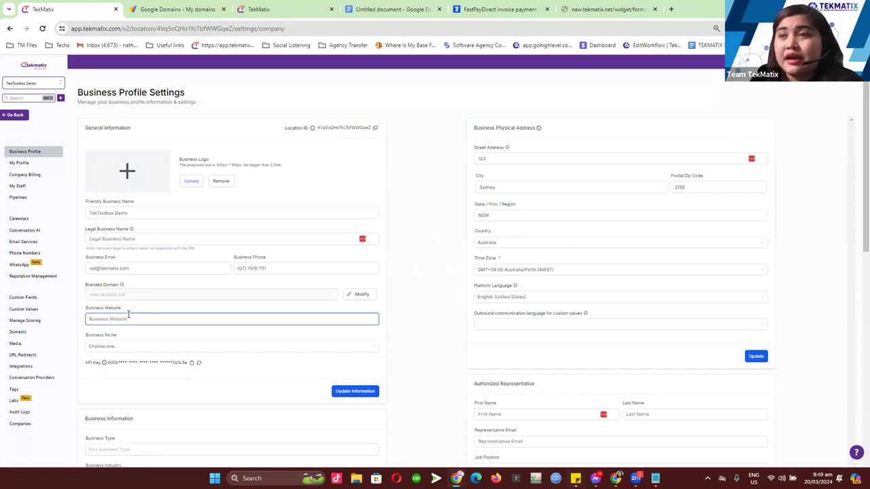
{"action": "left_click", "coordinate": [106, 286]}
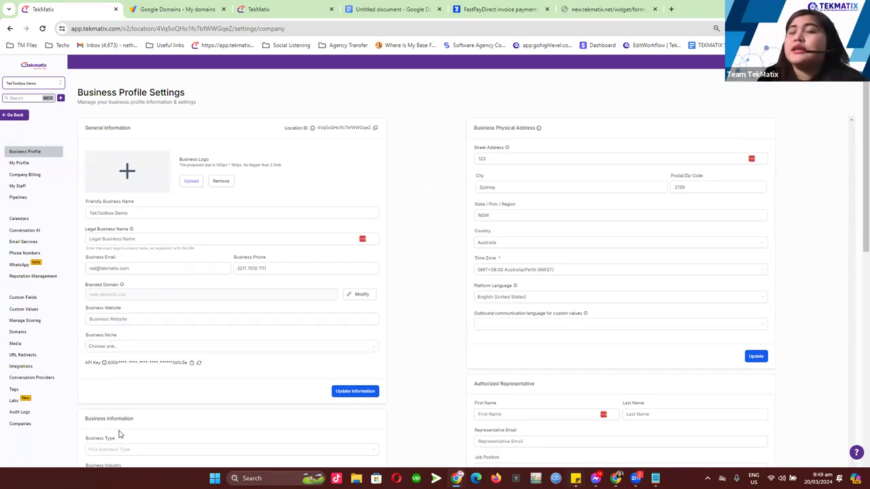
{"action": "left_click", "coordinate": [289, 214]}
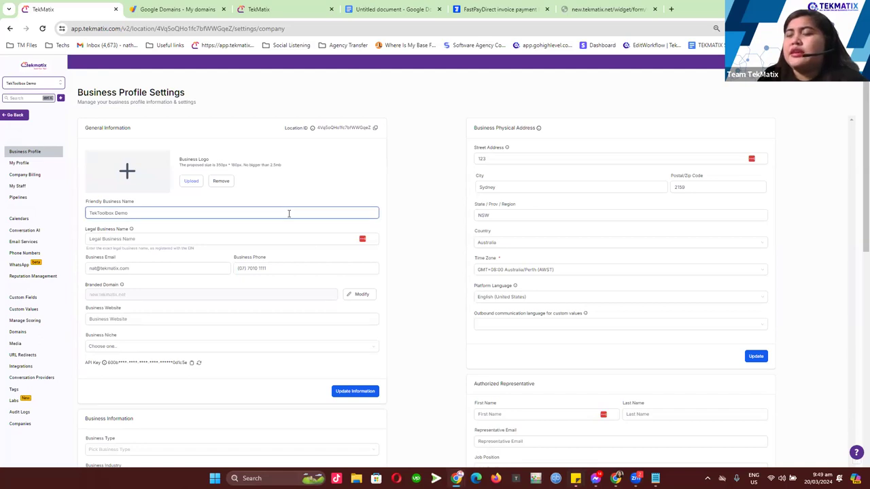